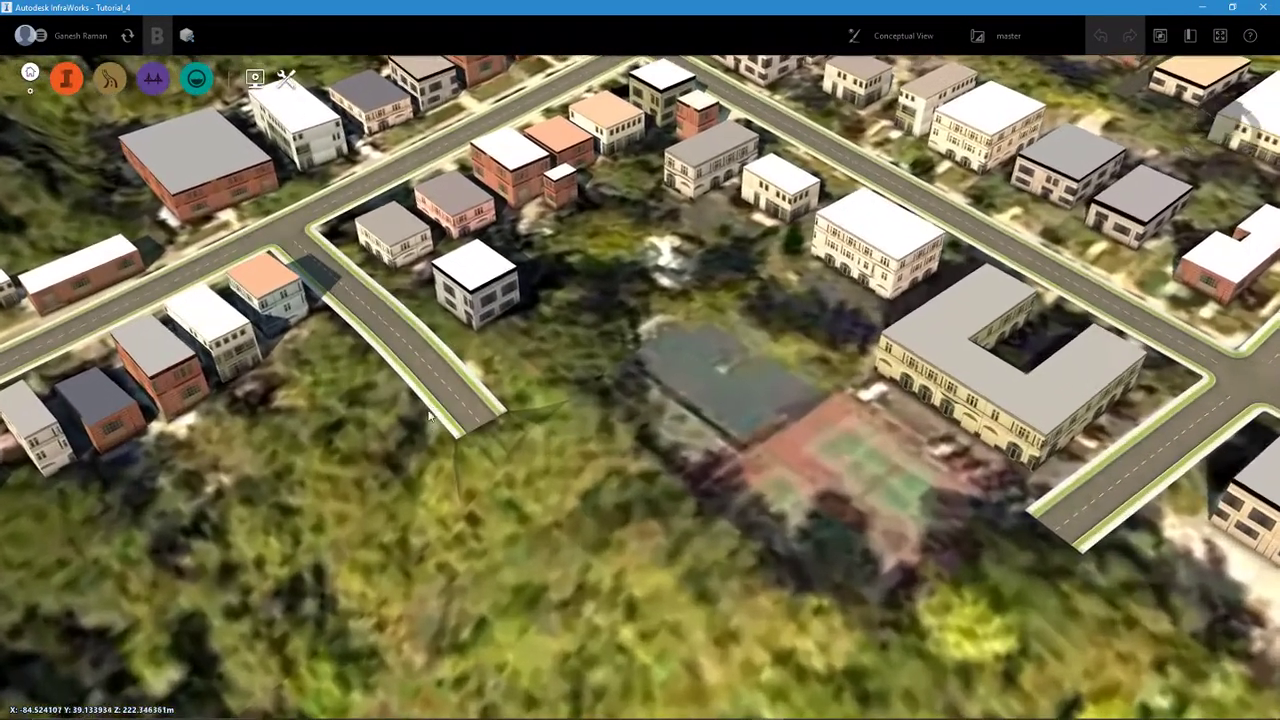
- Inspect the two dead-end roads, Austin Terrace and Joselin Avenue, and the gap between their ends
{"action": "left_click", "coordinate": [470, 416]}
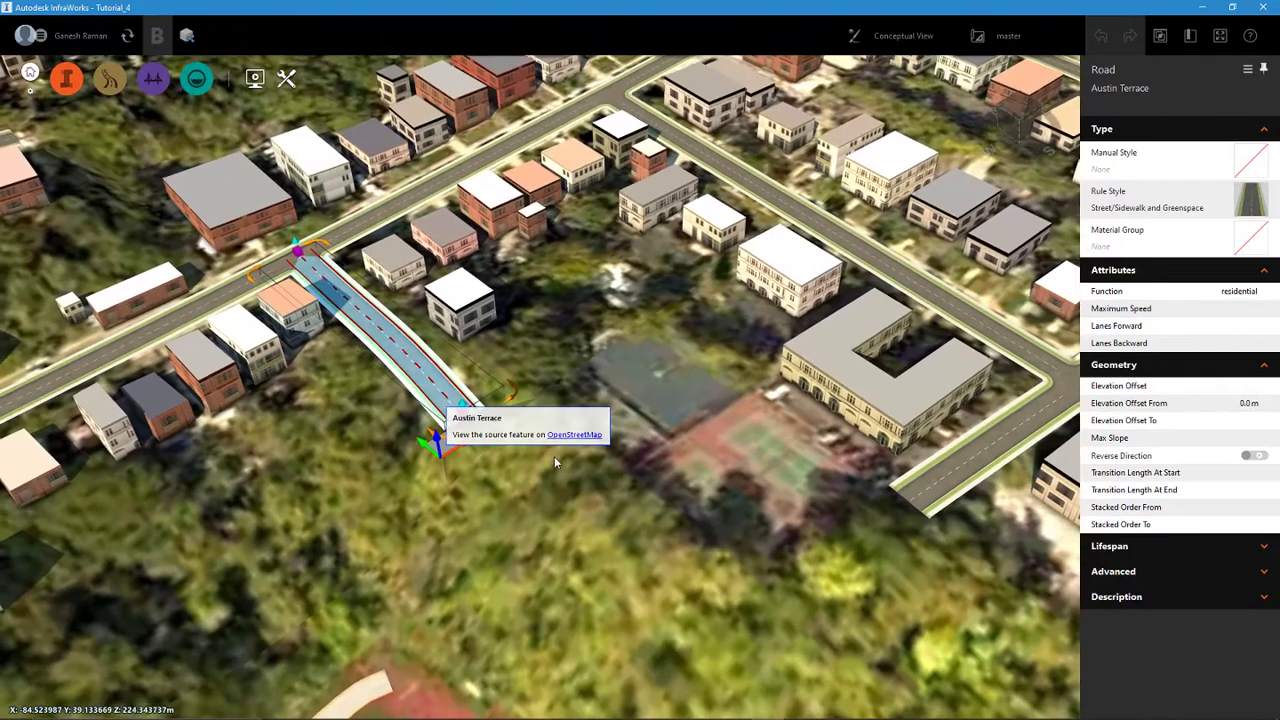
{"action": "left_click", "coordinate": [953, 474]}
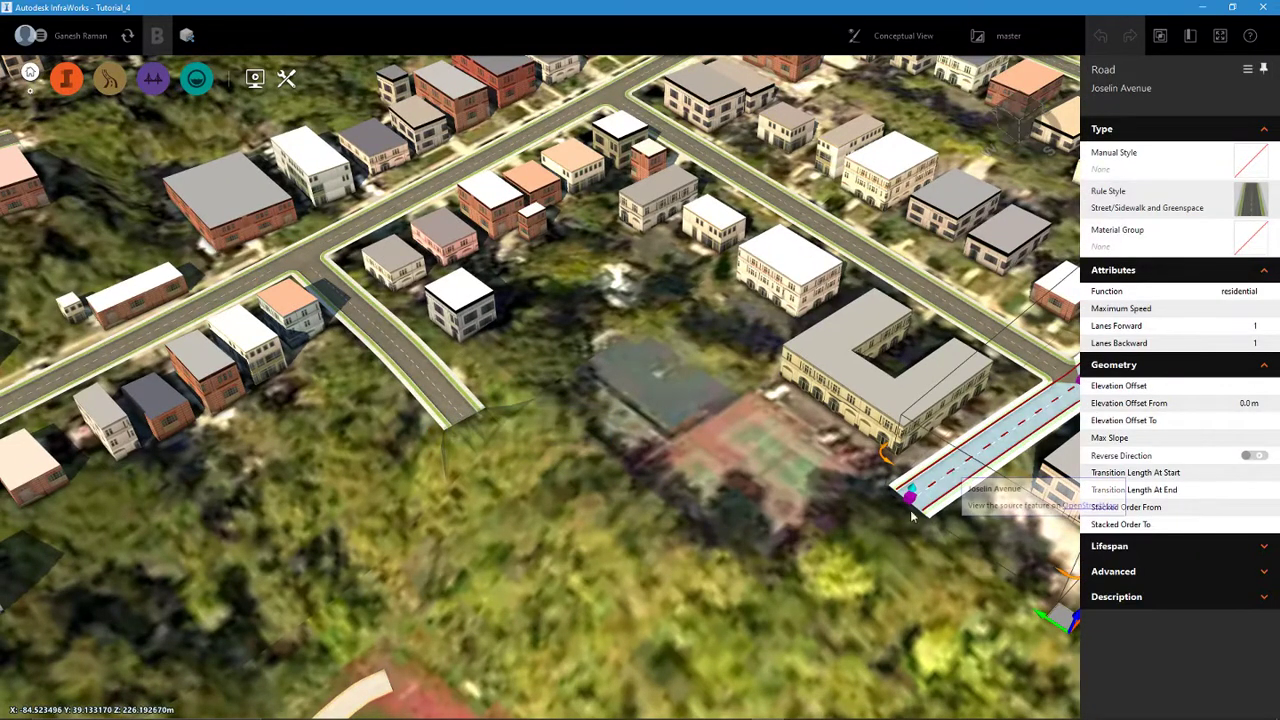
{"action": "left_click", "coordinate": [803, 560]}
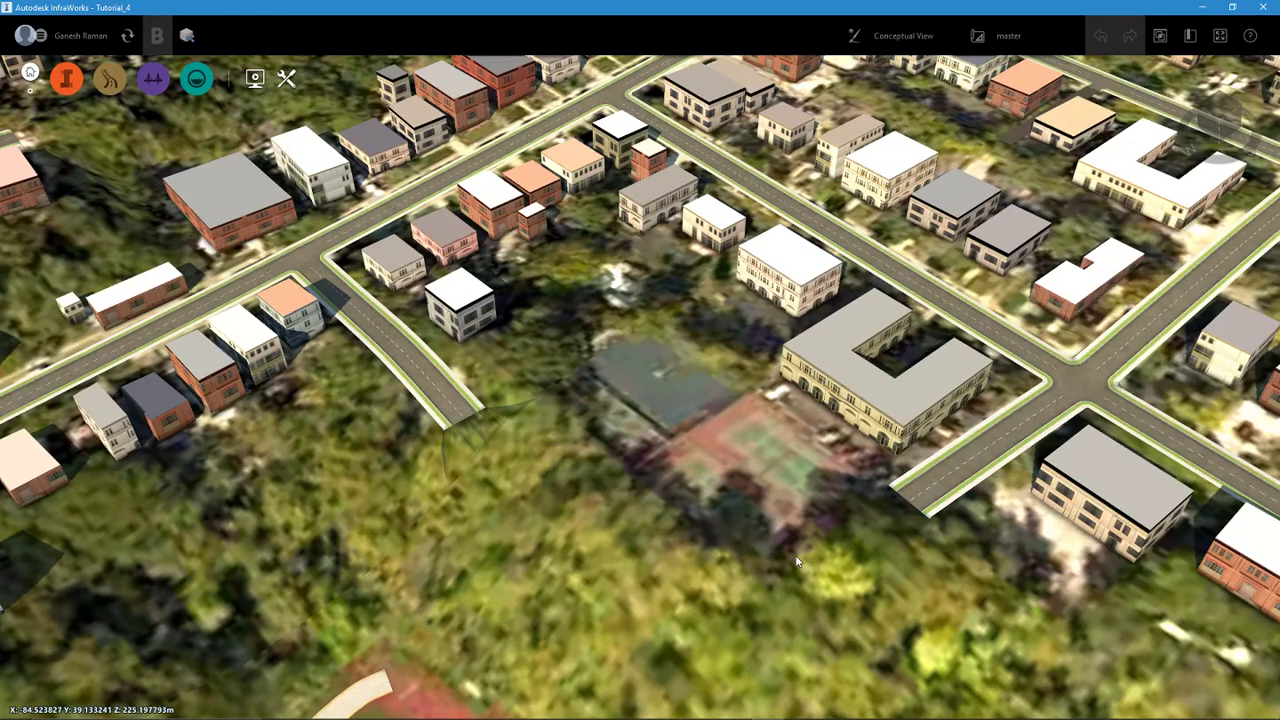
{"action": "middle_click_drag", "start_coordinate": [776, 536], "coordinate": [698, 485]}
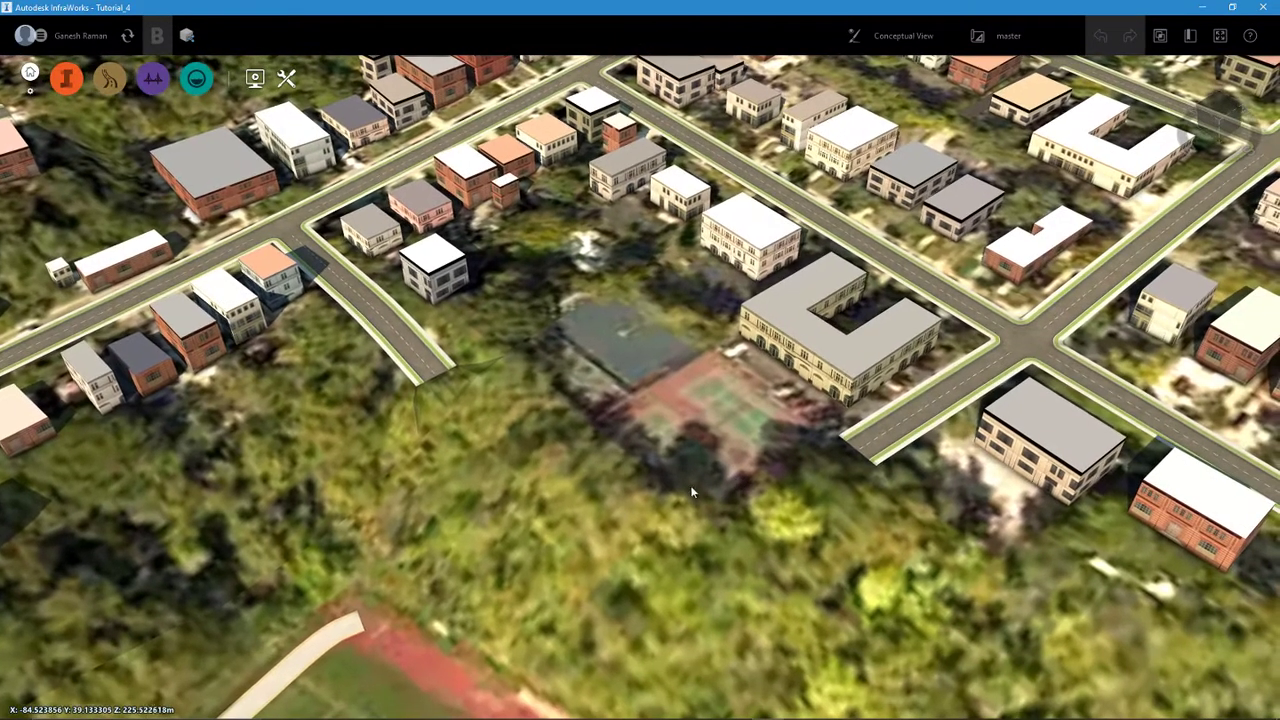
{"action": "scroll", "coordinate": [664, 478], "scroll_direction": "up", "scroll_amount": 2}
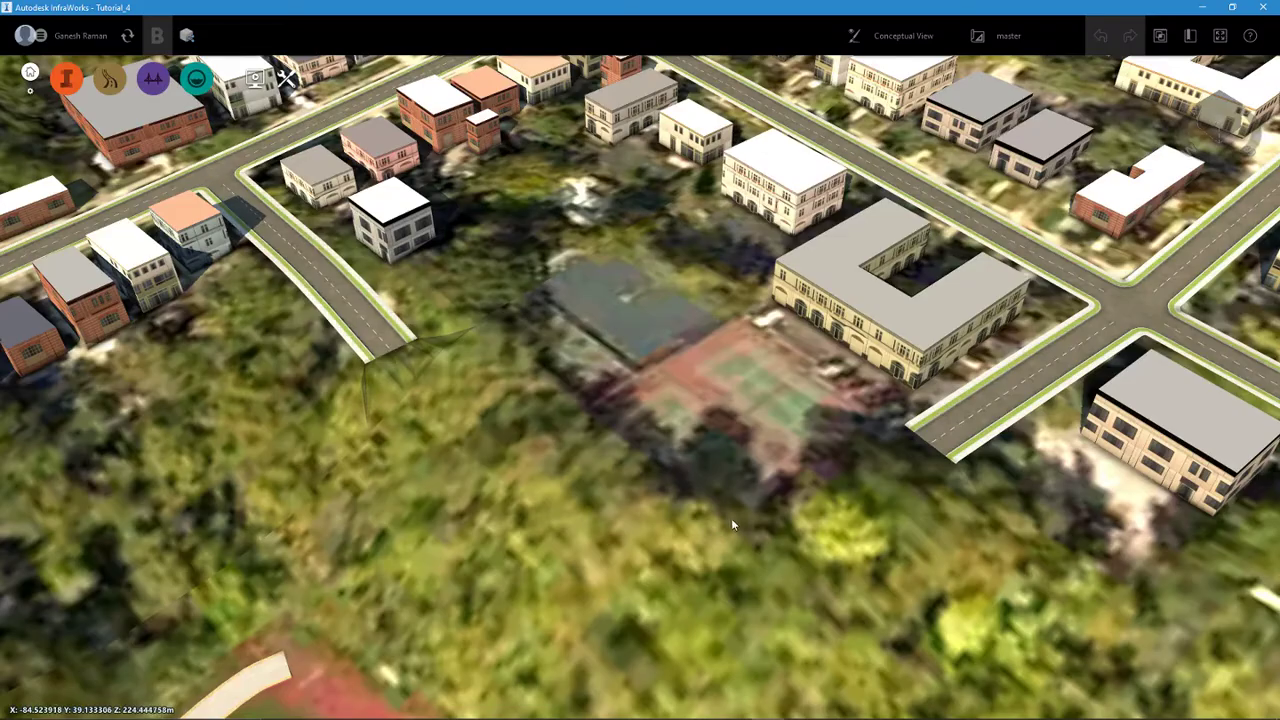
- Examine the road at street level and compare its curbs, planting strips and sidewalks with the standard design cross section image
{"action": "middle_click_drag", "start_coordinate": [980, 430], "coordinate": [615, 460]}
{"action": "left_click_drag", "start_coordinate": [900, 530], "coordinate": [751, 455]}
{"action": "middle_click_drag", "start_coordinate": [843, 492], "coordinate": [783, 461]}
{"action": "scroll", "coordinate": [784, 465], "scroll_direction": "up", "scroll_amount": 3}
{"action": "left_click_drag", "start_coordinate": [786, 464], "coordinate": [799, 435]}
{"action": "middle_click_drag", "start_coordinate": [721, 381], "coordinate": [757, 391]}
{"action": "left_click_drag", "start_coordinate": [757, 391], "coordinate": [757, 385]}
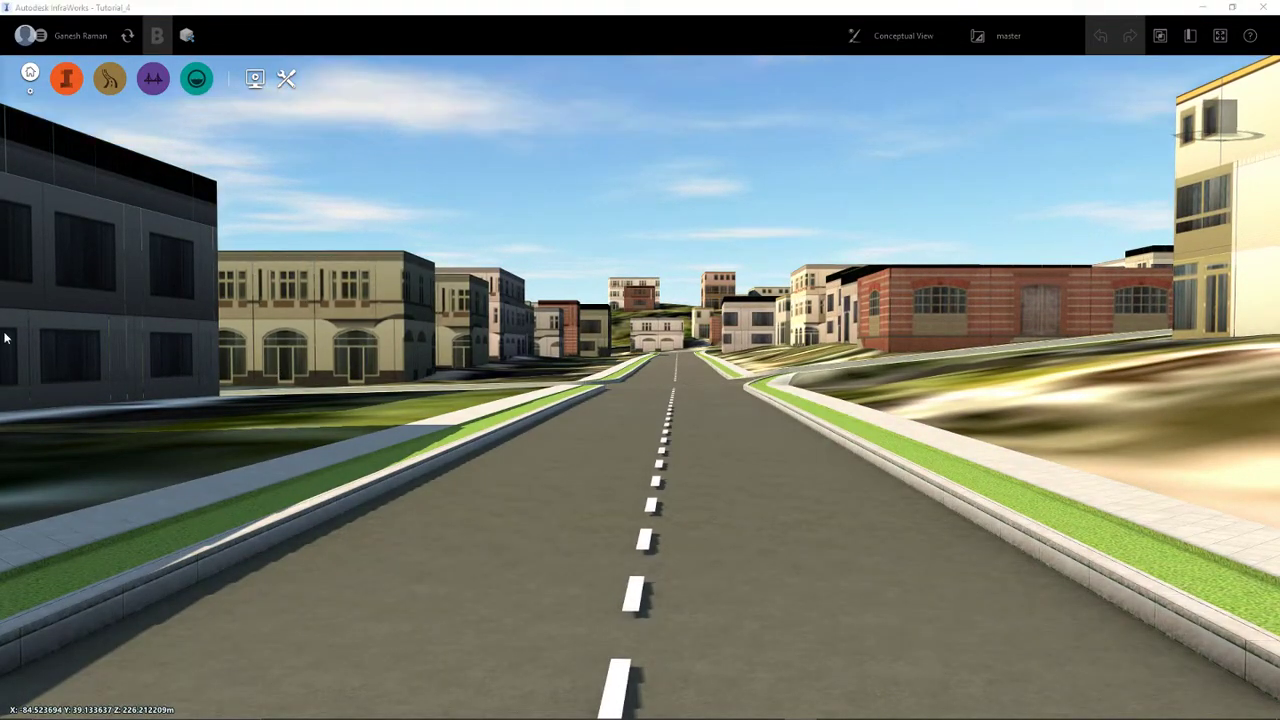
{"action": "left_click_drag", "start_coordinate": [0, 76], "coordinate": [770, 46]}
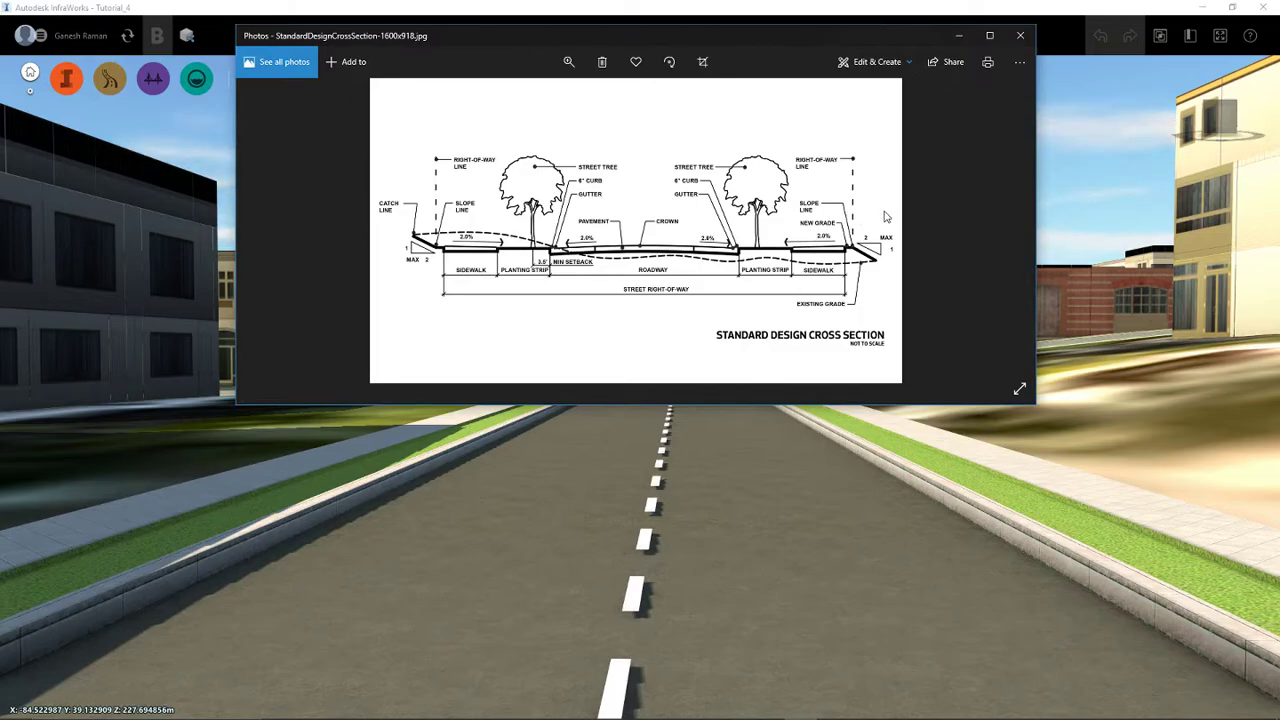
{"action": "left_click", "coordinate": [1020, 35]}
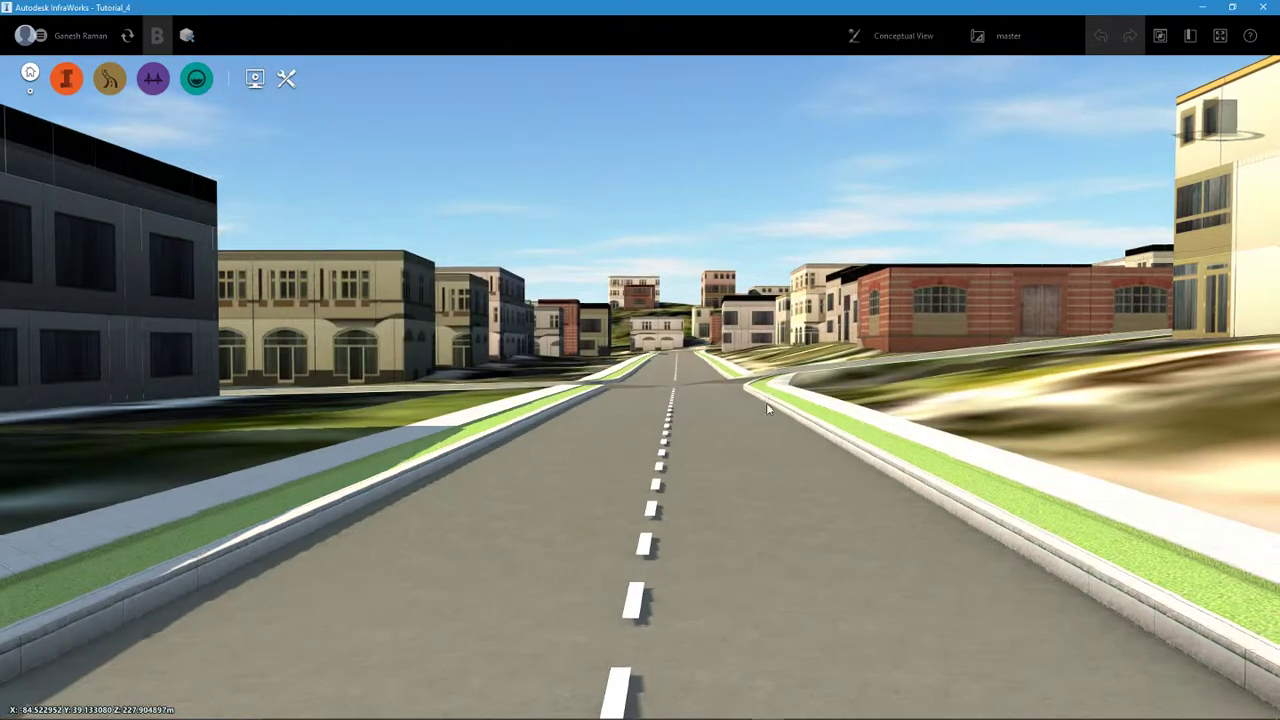
- Review the 52' right-of-way cross section image, close it, and return to the overview of the two dead-end roads
{"action": "left_click_drag", "start_coordinate": [766, 402], "coordinate": [859, 471]}
{"action": "scroll", "coordinate": [859, 471], "scroll_direction": "down", "scroll_amount": 5}
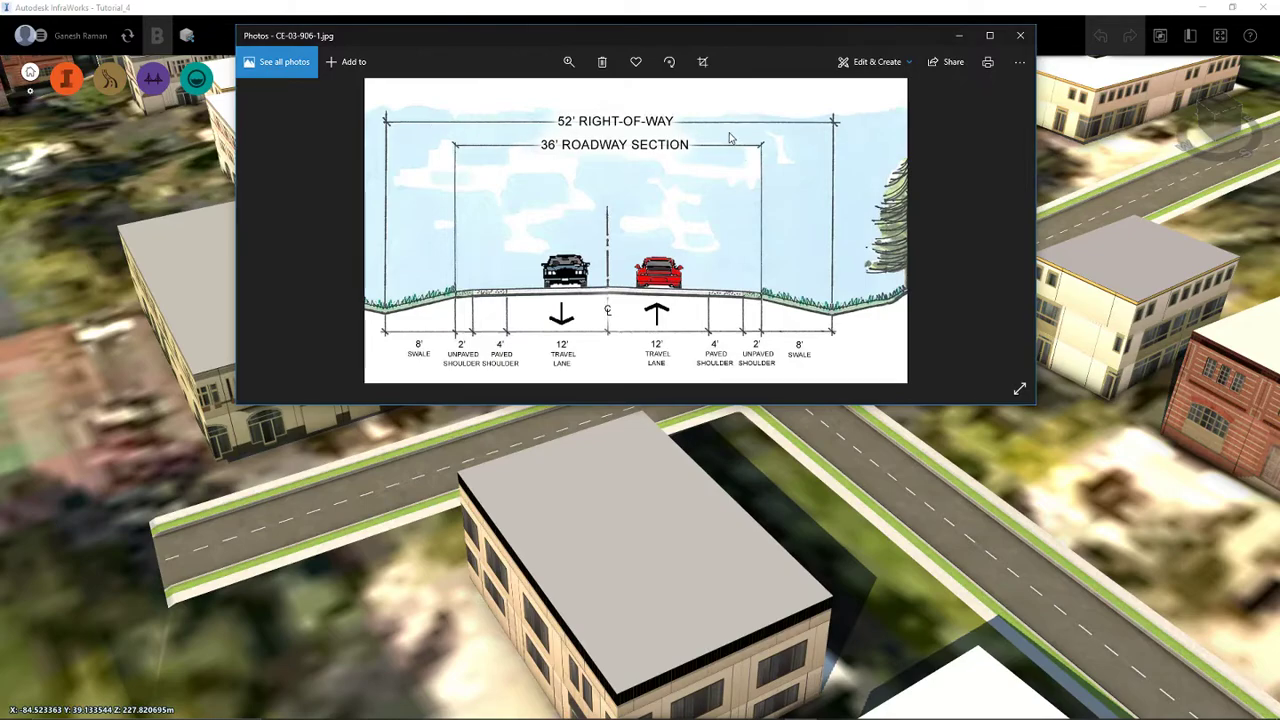
{"action": "left_click", "coordinate": [1014, 42]}
{"action": "left_click_drag", "start_coordinate": [703, 403], "coordinate": [595, 487]}
{"action": "scroll", "coordinate": [820, 378], "scroll_direction": "down", "scroll_amount": 5}
{"action": "middle_click_drag", "start_coordinate": [487, 491], "coordinate": [706, 490]}
{"action": "left_click_drag", "start_coordinate": [706, 490], "coordinate": [612, 488]}
{"action": "middle_click_drag", "start_coordinate": [345, 525], "coordinate": [442, 434]}
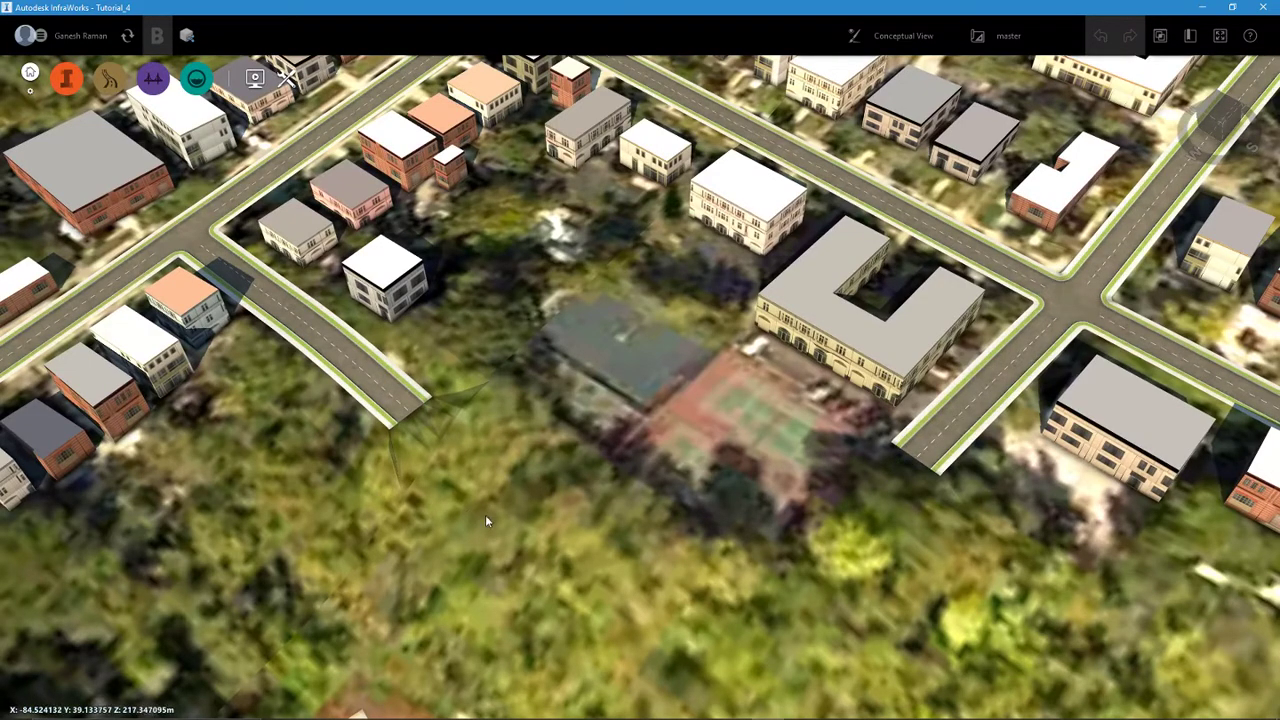
- Draw a PI-based Two Lanes component road, about 98 m long with one bend, from Austin Terrace's dead end to Joselin Avenue's dead end
{"action": "left_click", "coordinate": [386, 395]}
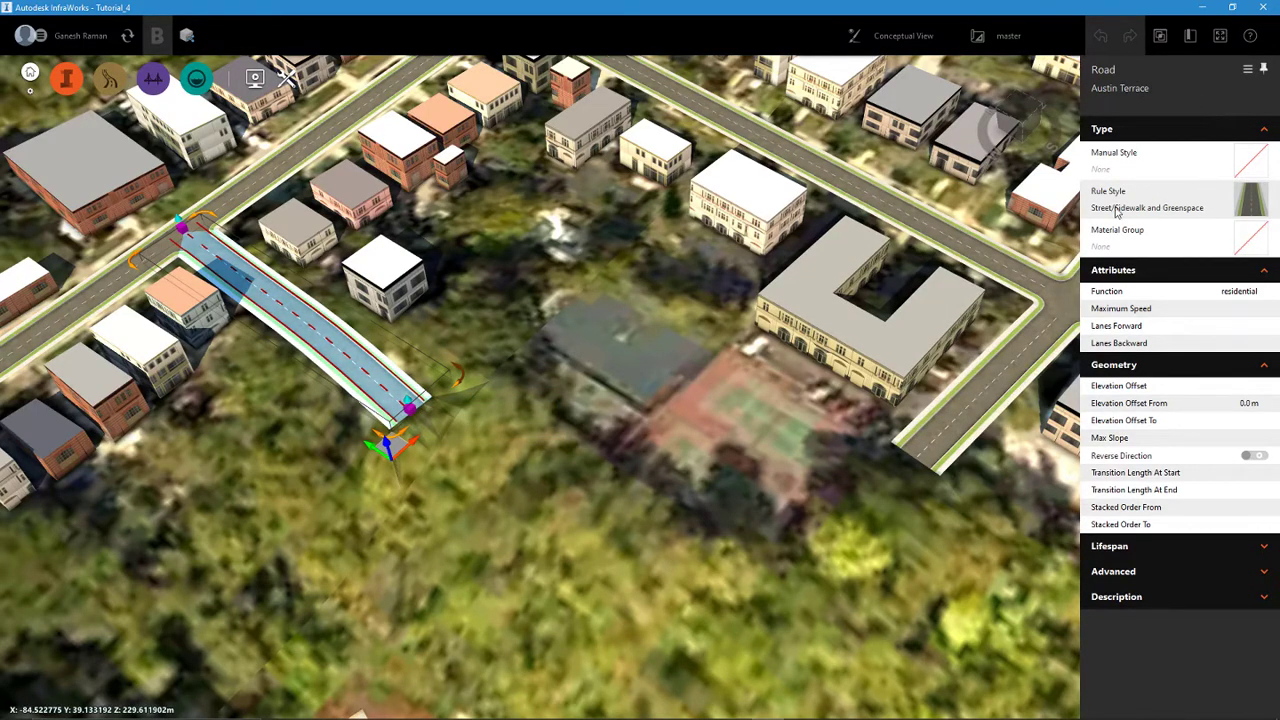
{"action": "left_click", "coordinate": [113, 86]}
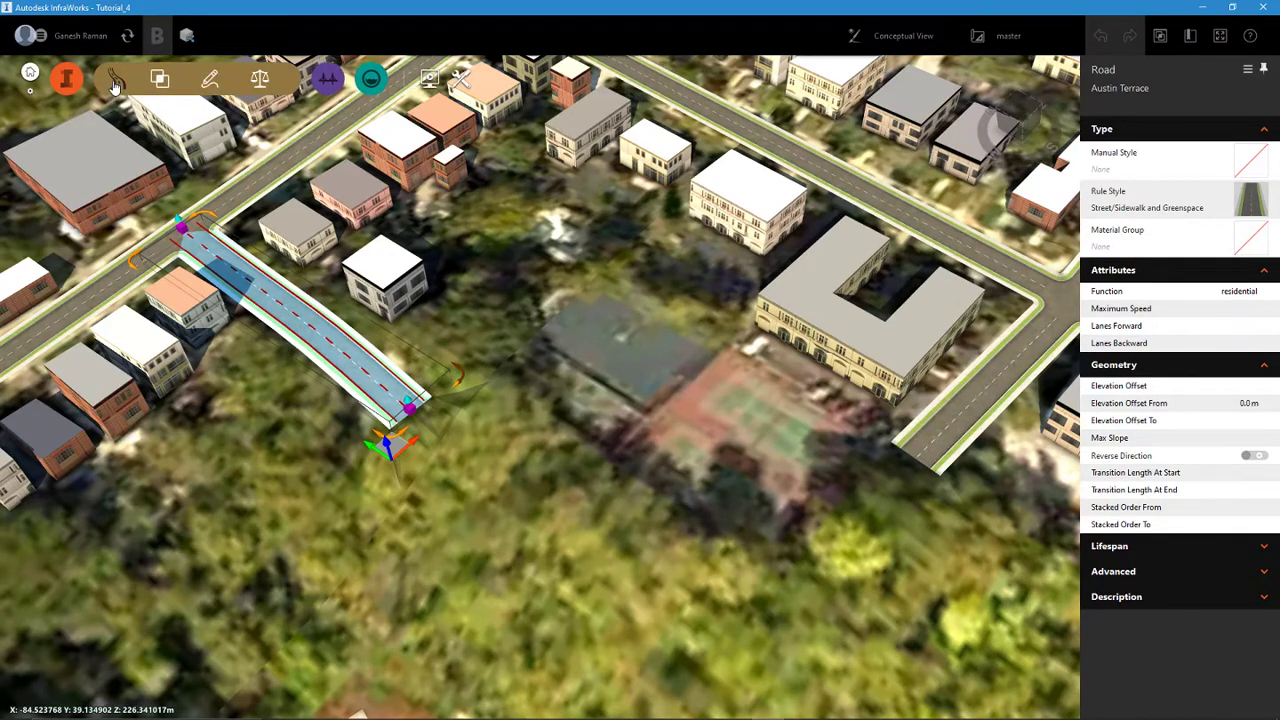
{"action": "left_click", "coordinate": [213, 82]}
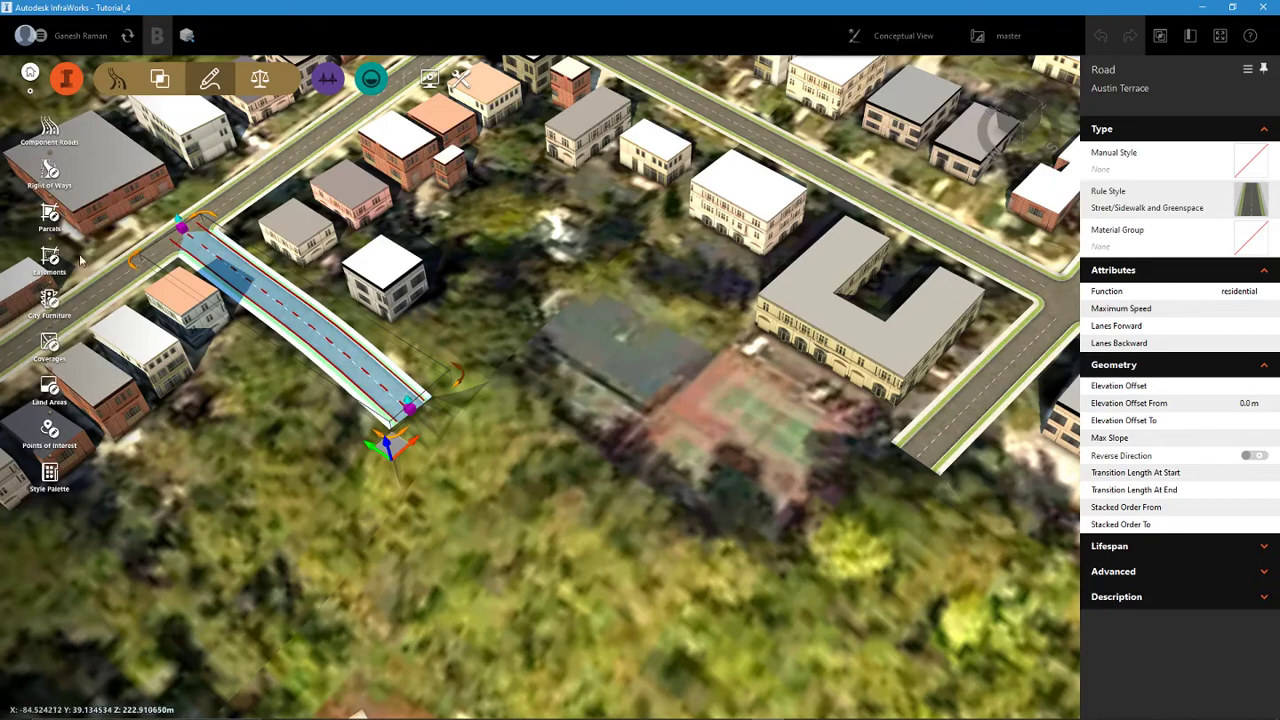
{"action": "left_click", "coordinate": [50, 130]}
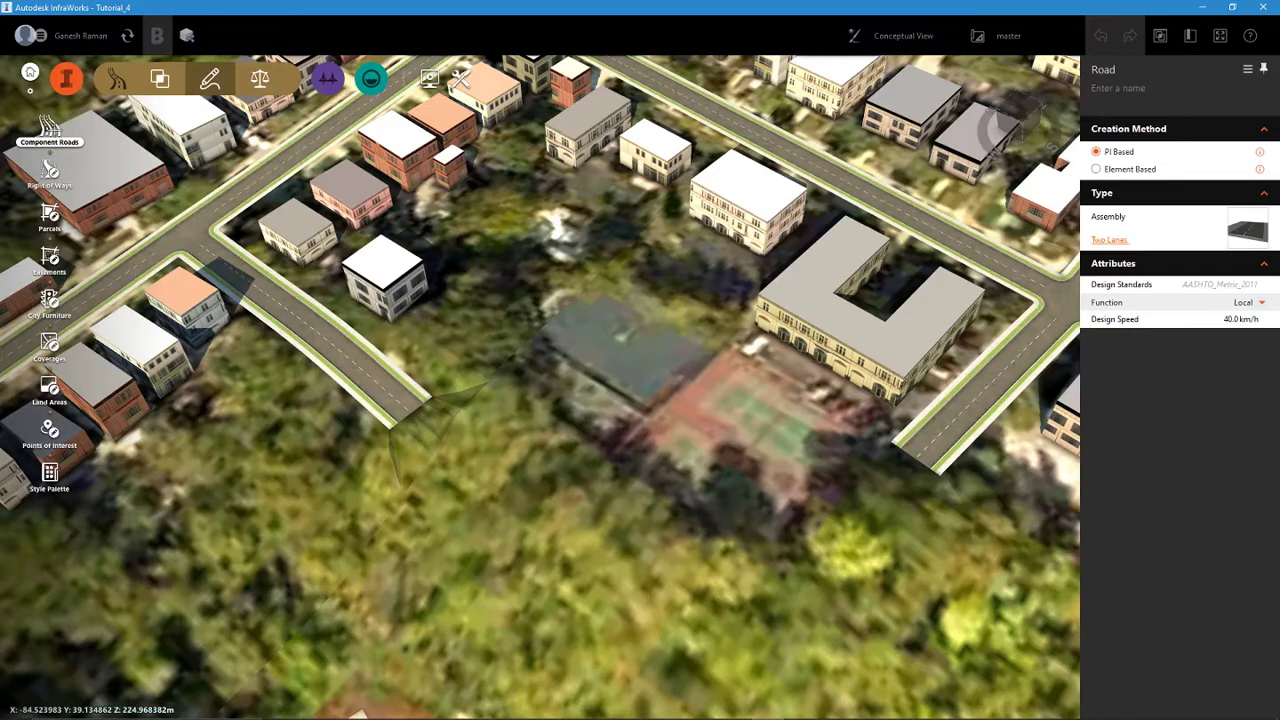
{"action": "middle_click_drag", "start_coordinate": [640, 400], "coordinate": [640, 409]}
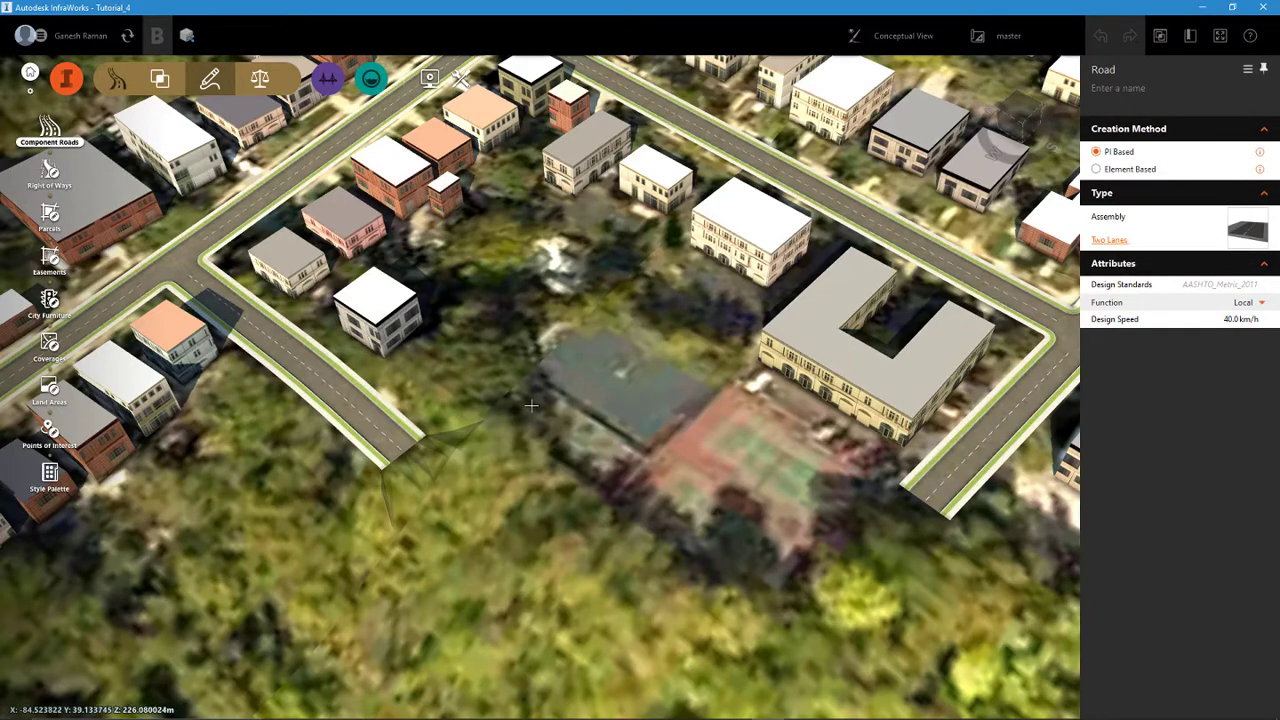
{"action": "left_click", "coordinate": [401, 451]}
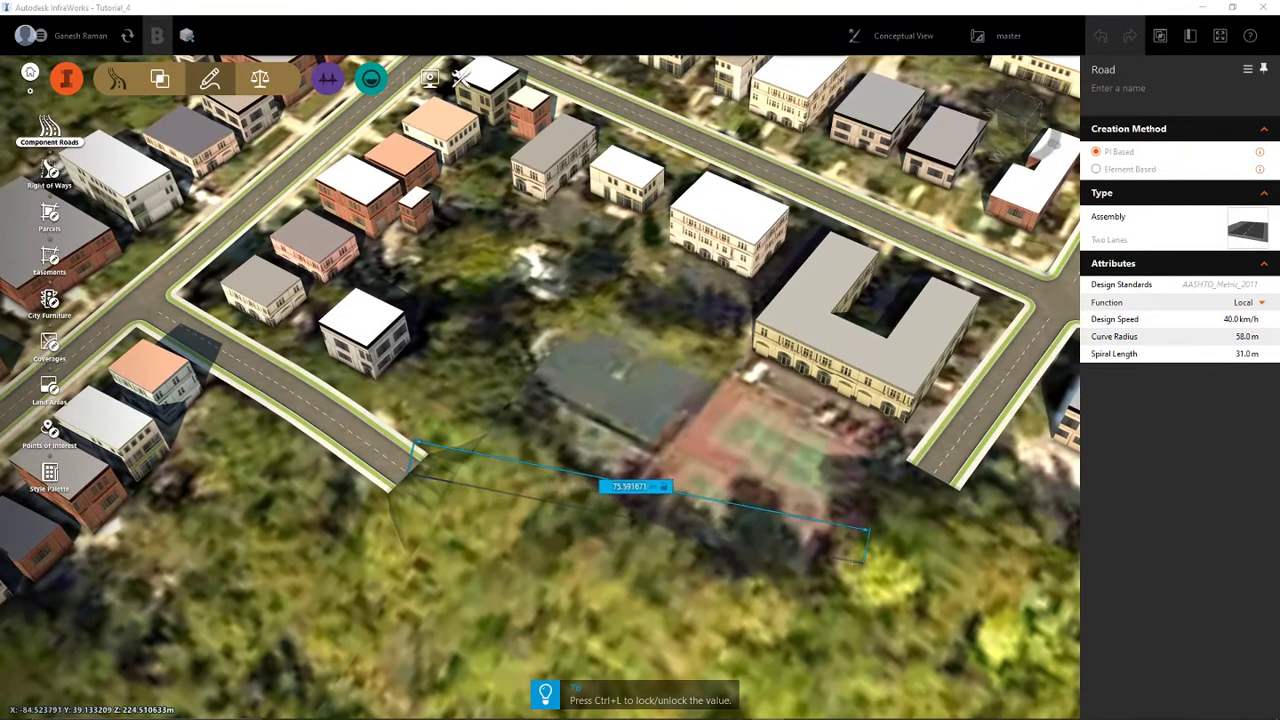
{"action": "left_click", "coordinate": [725, 589]}
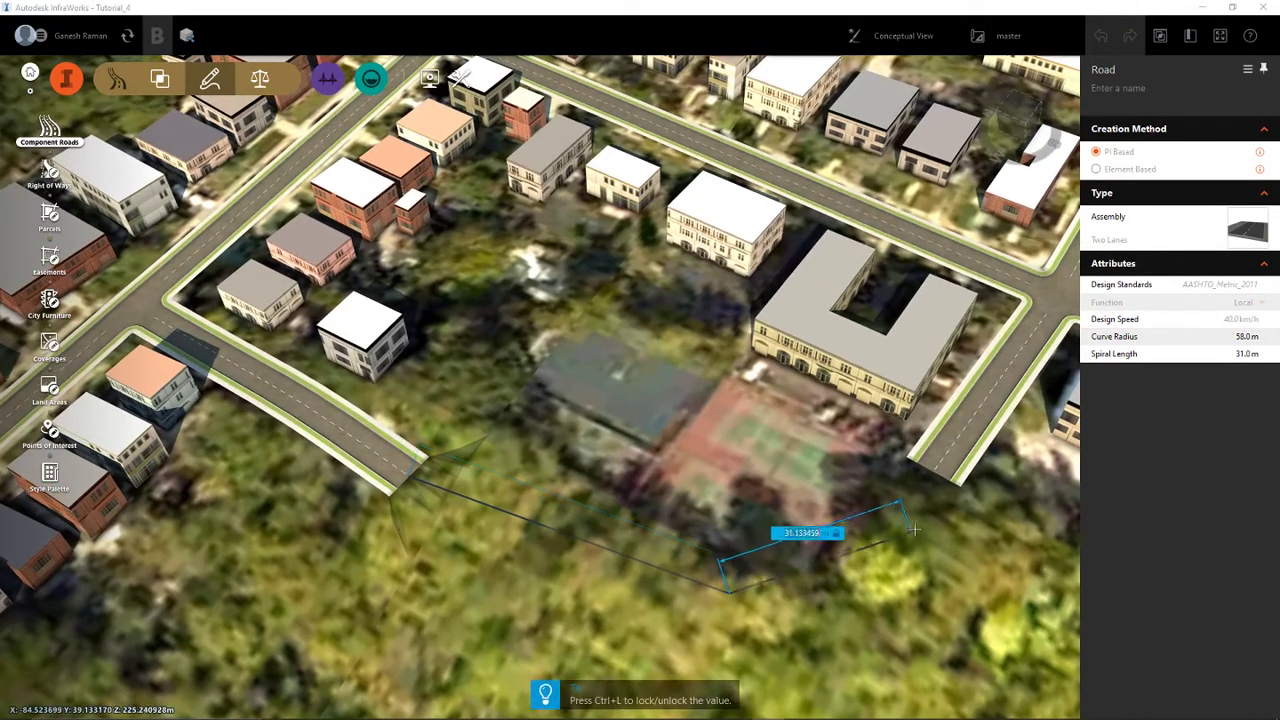
{"action": "double_click", "coordinate": [927, 474]}
{"action": "right_click", "coordinate": [927, 474]}
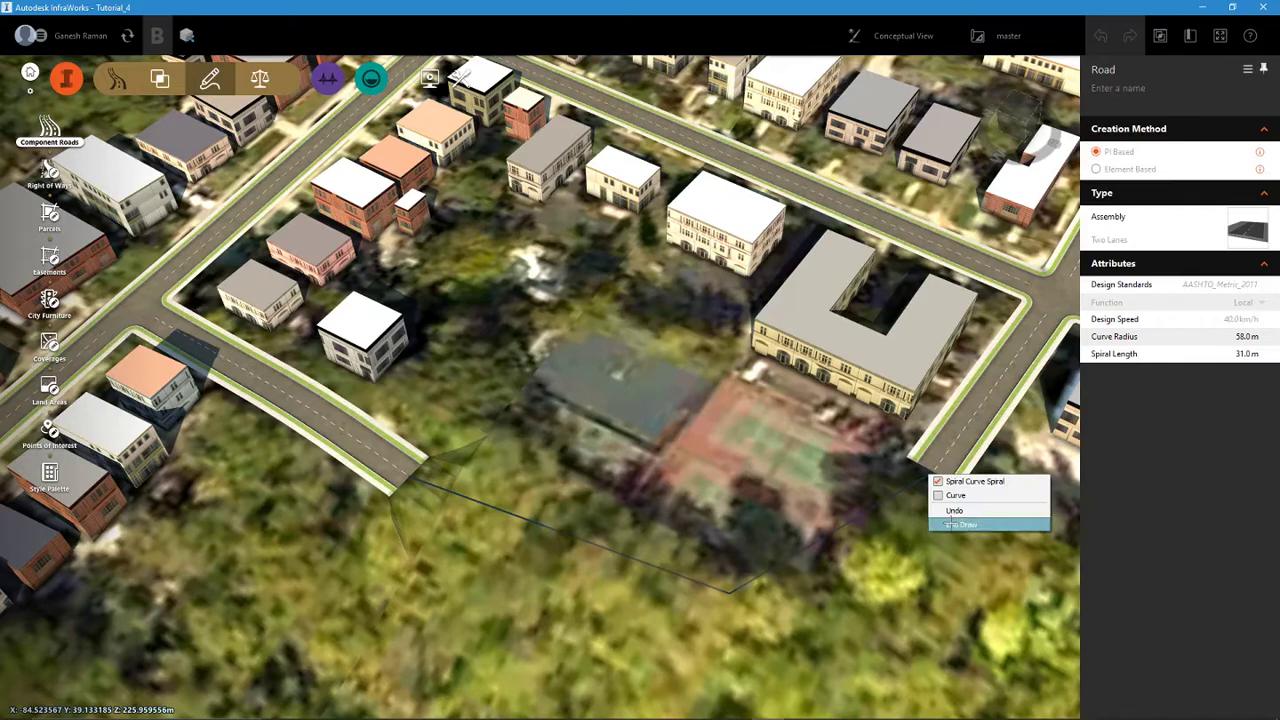
{"action": "left_click", "coordinate": [945, 525]}
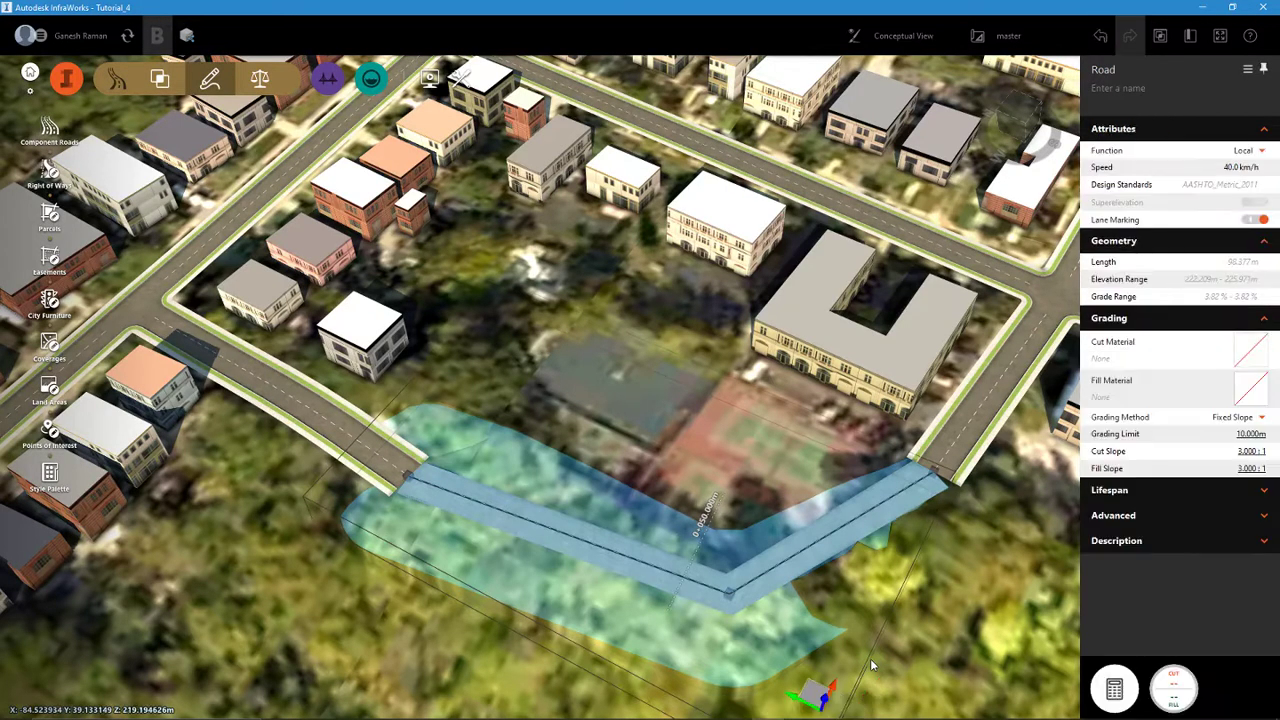
- Examine how both ends of the new component road meet the existing planning roads and their sidewalks
{"action": "scroll", "coordinate": [950, 536], "scroll_direction": "up", "scroll_amount": 10}
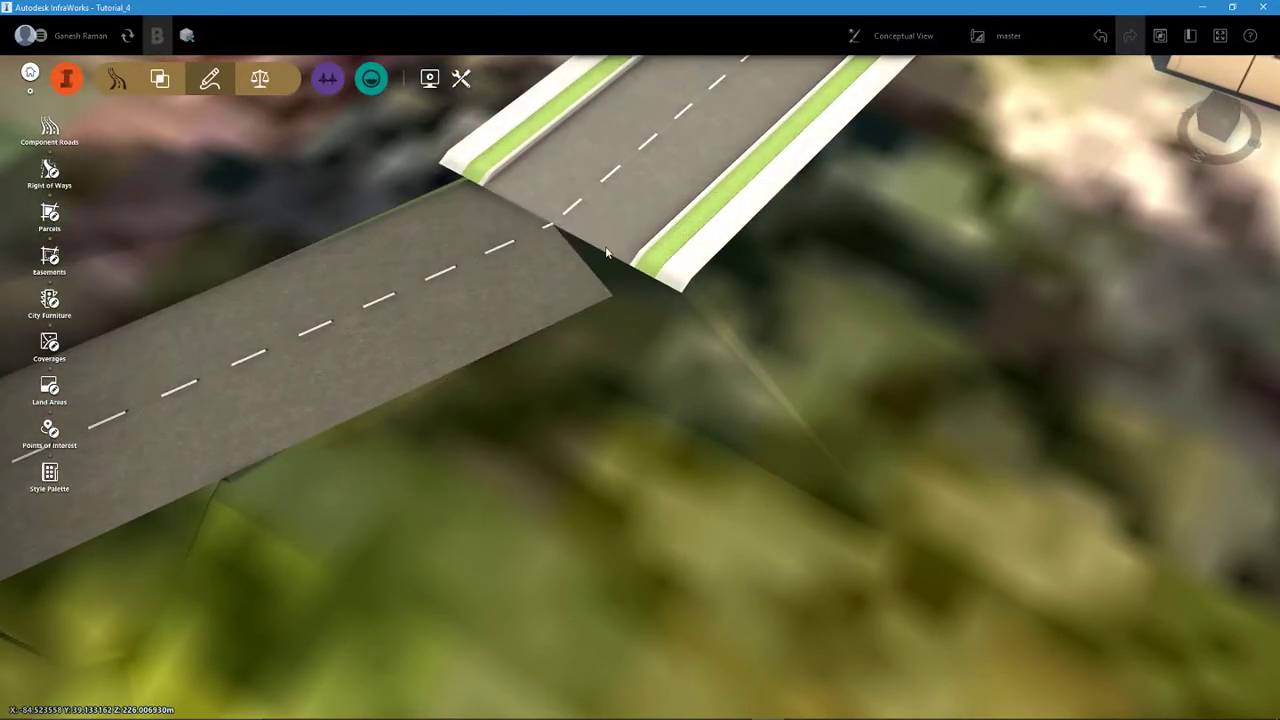
{"action": "scroll", "coordinate": [606, 252], "scroll_direction": "down", "scroll_amount": 5}
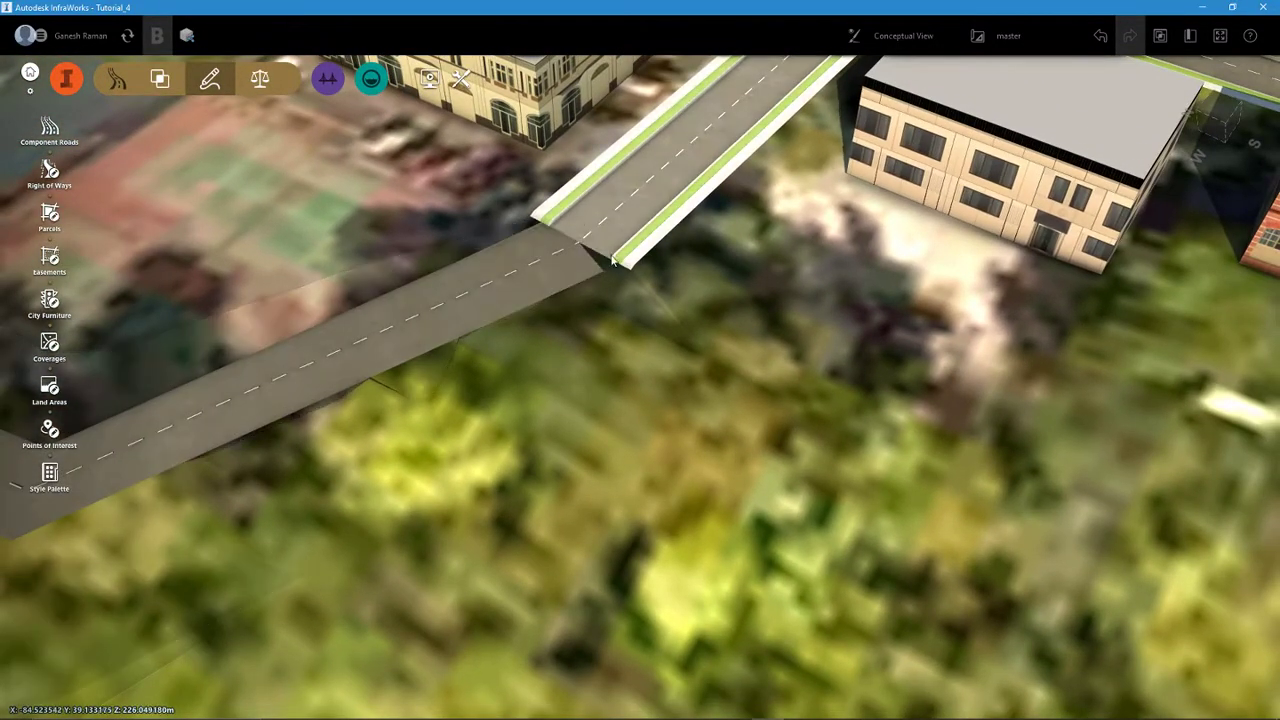
{"action": "scroll", "coordinate": [620, 242], "scroll_direction": "down", "scroll_amount": 5}
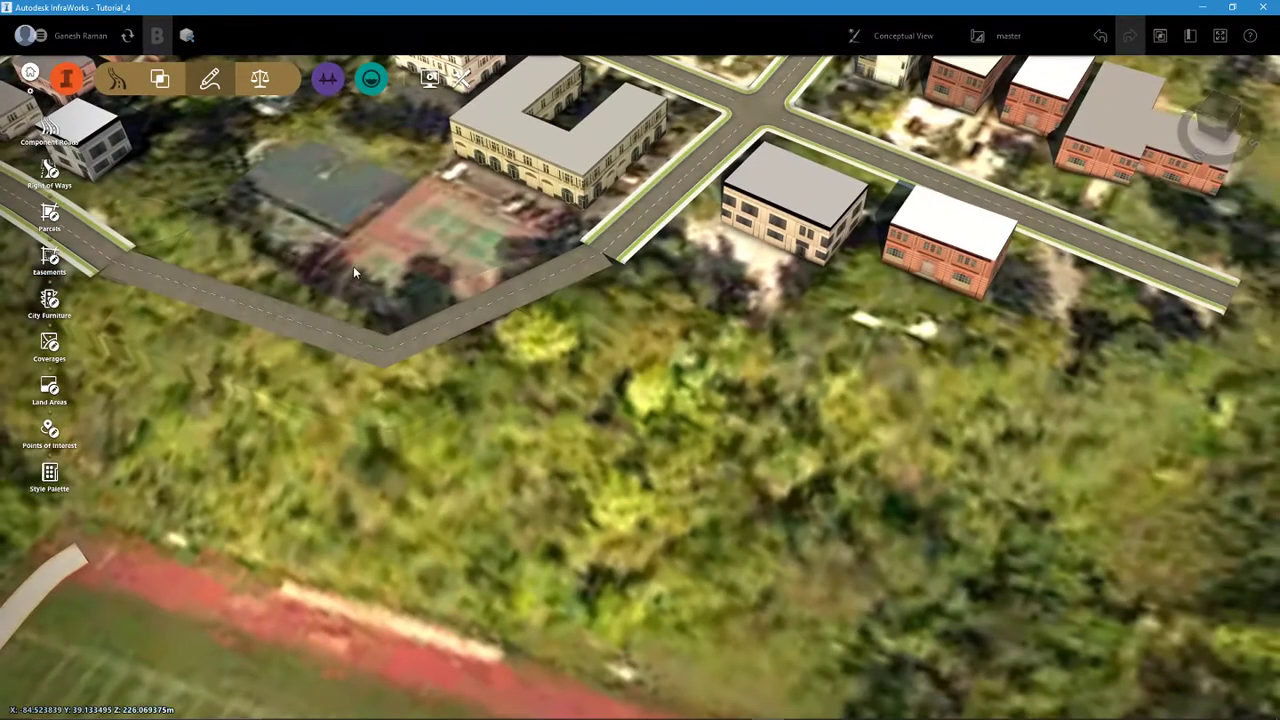
{"action": "scroll", "coordinate": [600, 265], "scroll_direction": "up", "scroll_amount": 5}
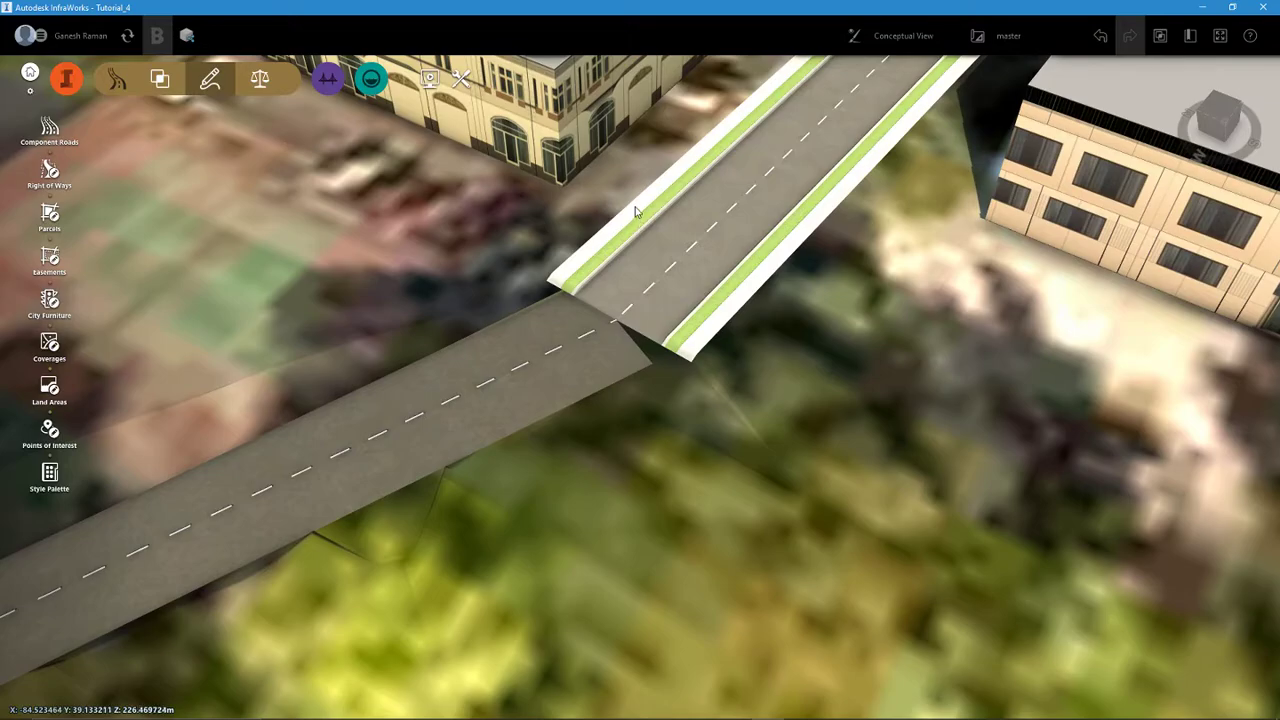
{"action": "scroll", "coordinate": [572, 359], "scroll_direction": "down", "scroll_amount": 10}
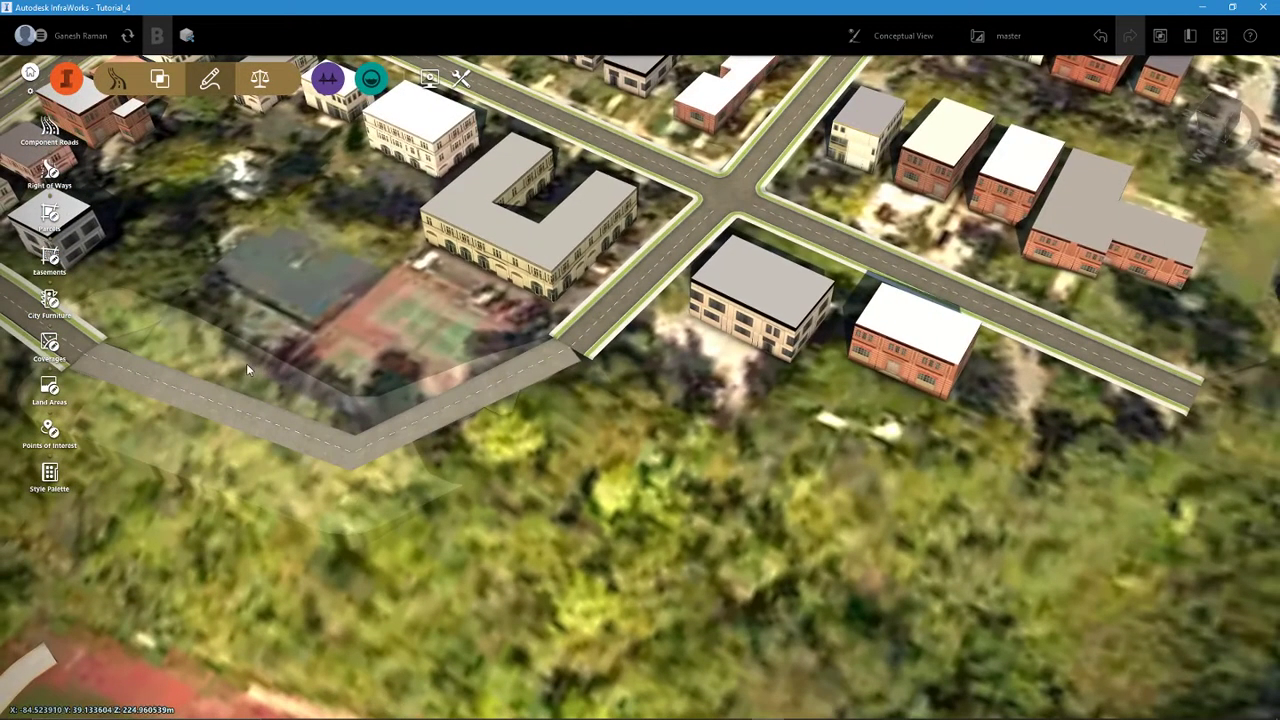
{"action": "middle_click_drag", "start_coordinate": [246, 363], "coordinate": [598, 444]}
{"action": "scroll", "coordinate": [420, 430], "scroll_direction": "up", "scroll_amount": 8}
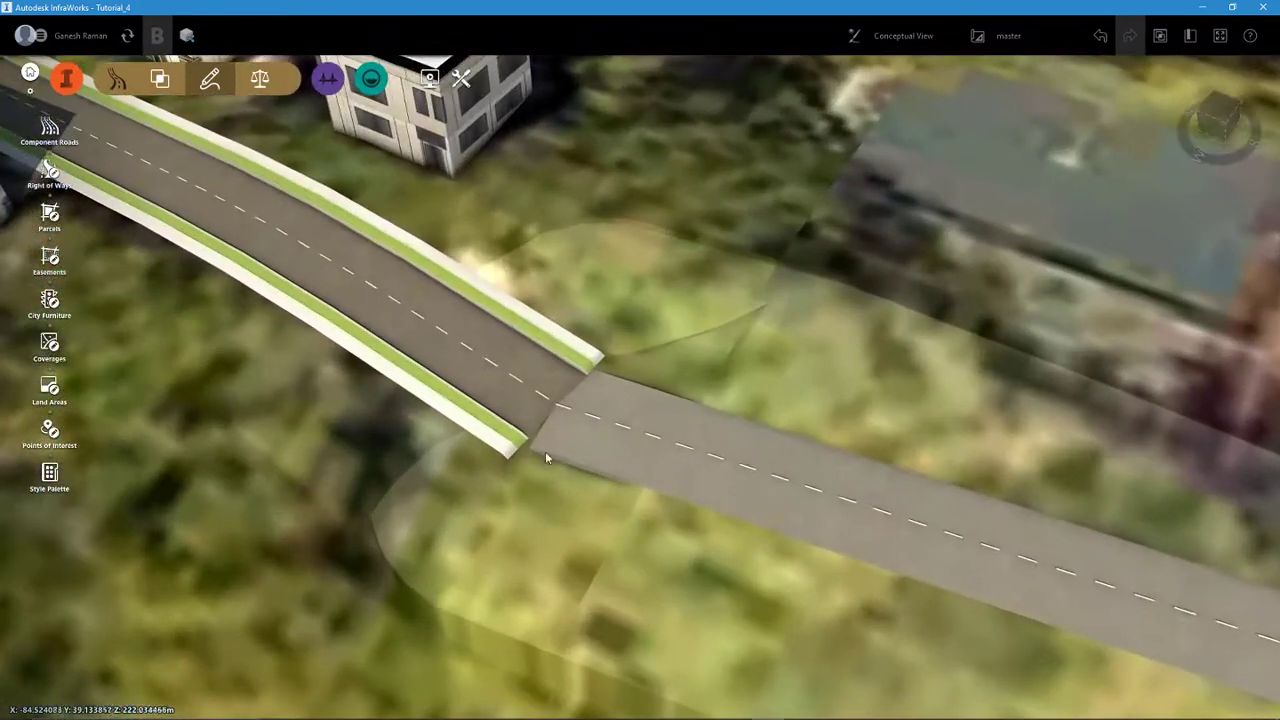
{"action": "scroll", "coordinate": [540, 460], "scroll_direction": "up", "scroll_amount": 3}
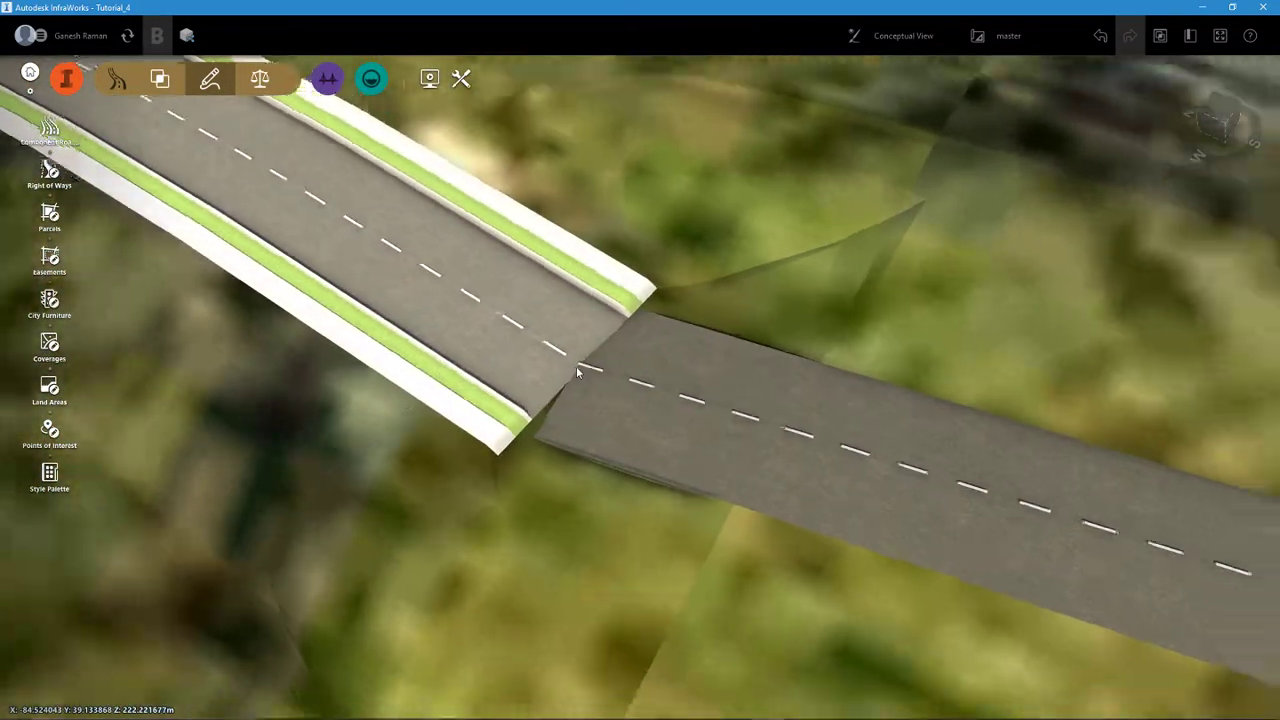
{"action": "scroll", "coordinate": [576, 366], "scroll_direction": "down", "scroll_amount": 10}
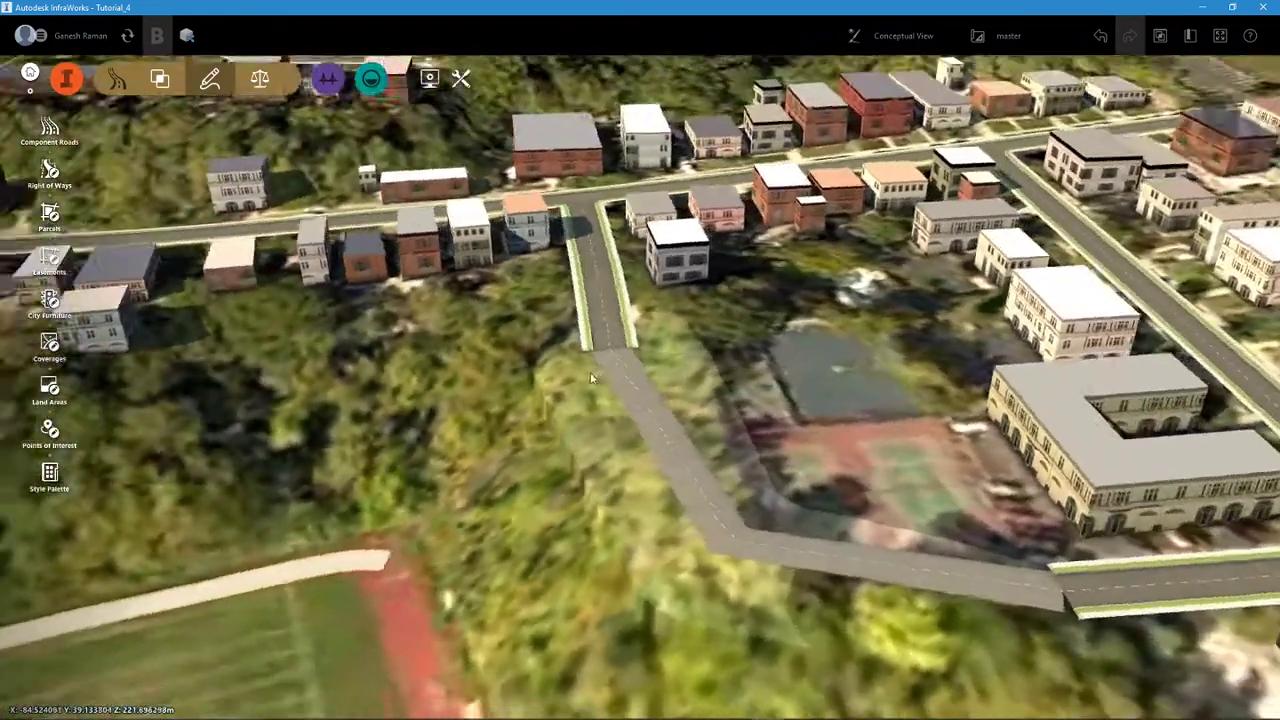
{"action": "middle_click_drag", "start_coordinate": [590, 378], "coordinate": [800, 235]}
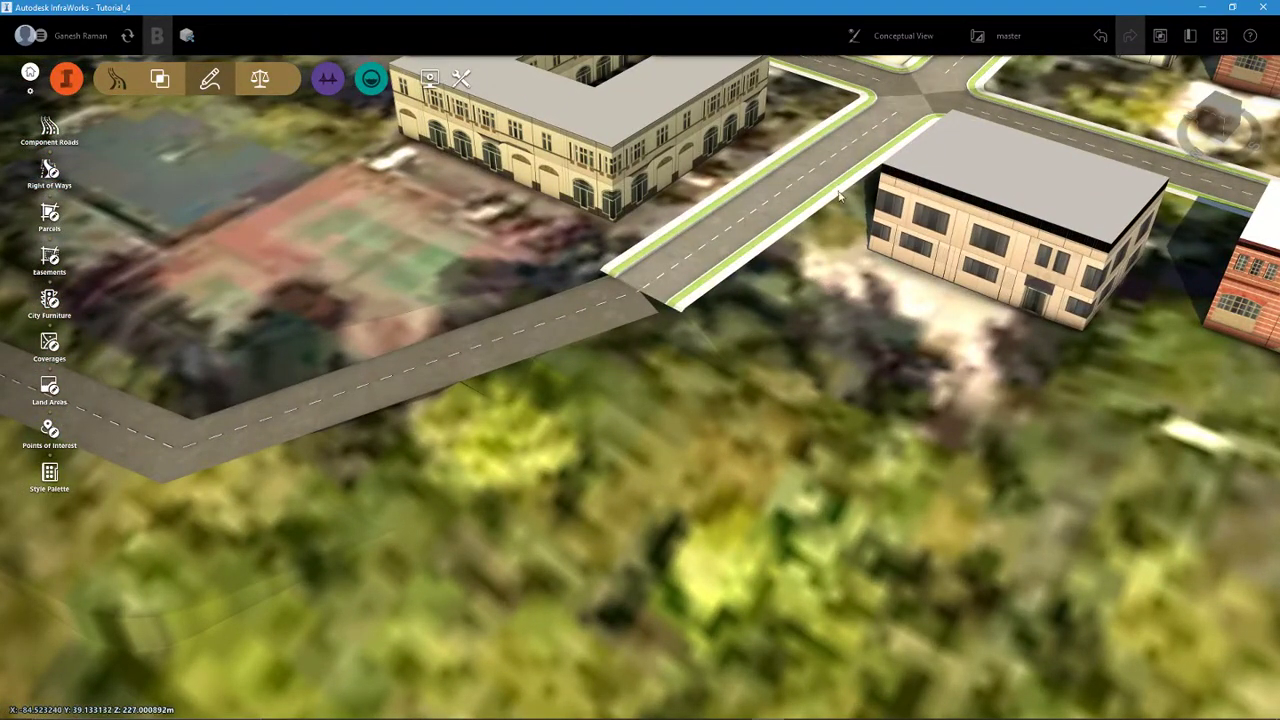
{"action": "scroll", "coordinate": [908, 308], "scroll_direction": "down", "scroll_amount": 5}
{"action": "middle_click_drag", "start_coordinate": [457, 334], "coordinate": [686, 400]}
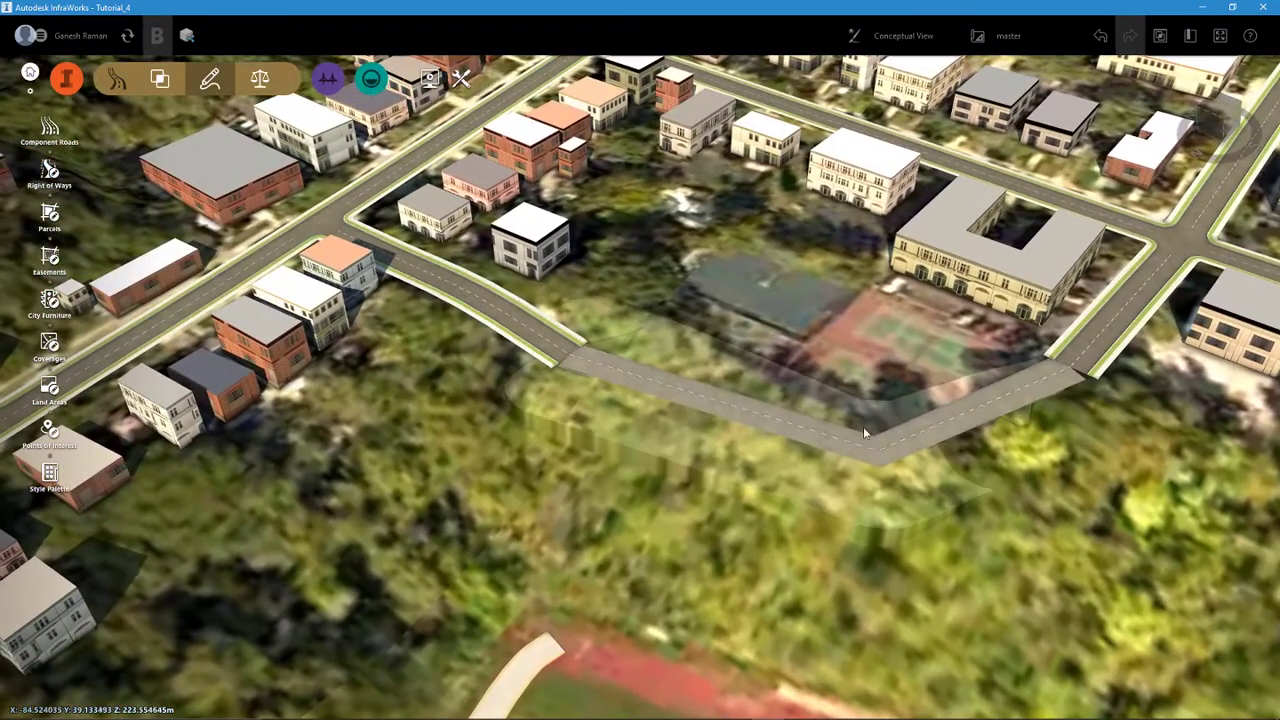
- Delete the component road that connects the two dead ends
{"action": "left_click", "coordinate": [857, 452]}
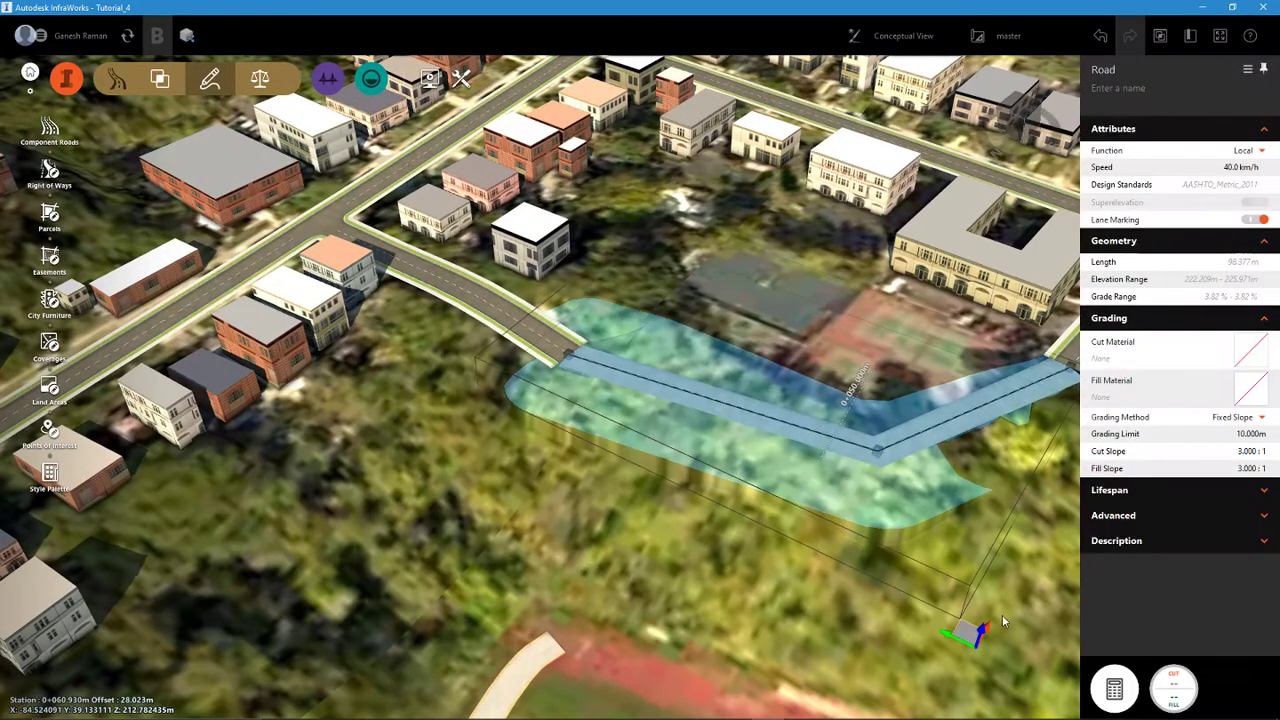
{"action": "left_click", "coordinate": [819, 646]}
{"action": "left_click_drag", "start_coordinate": [747, 518], "coordinate": [549, 515]}
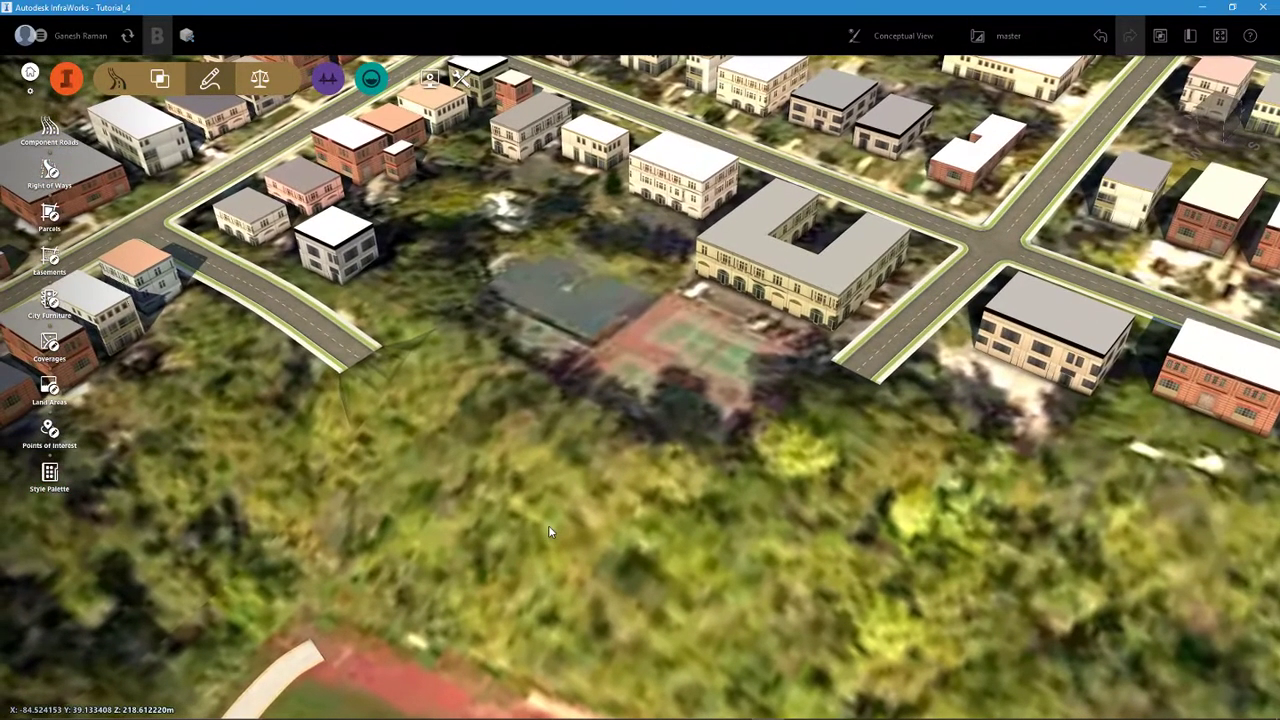
- Check the rule style assigned to Austin Terrace and to Joselin Avenue
{"action": "scroll", "coordinate": [335, 313], "scroll_direction": "up", "scroll_amount": 2}
{"action": "scroll", "coordinate": [313, 307], "scroll_direction": "up", "scroll_amount": 2}
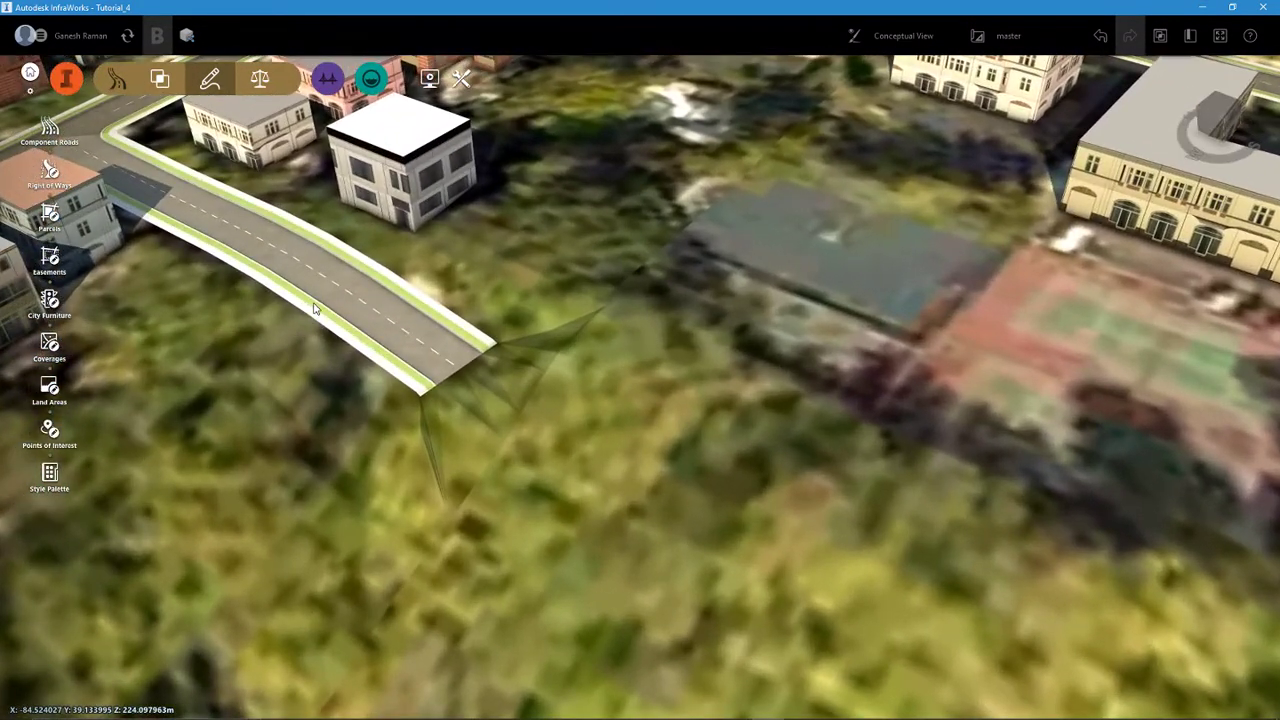
{"action": "left_click", "coordinate": [318, 299]}
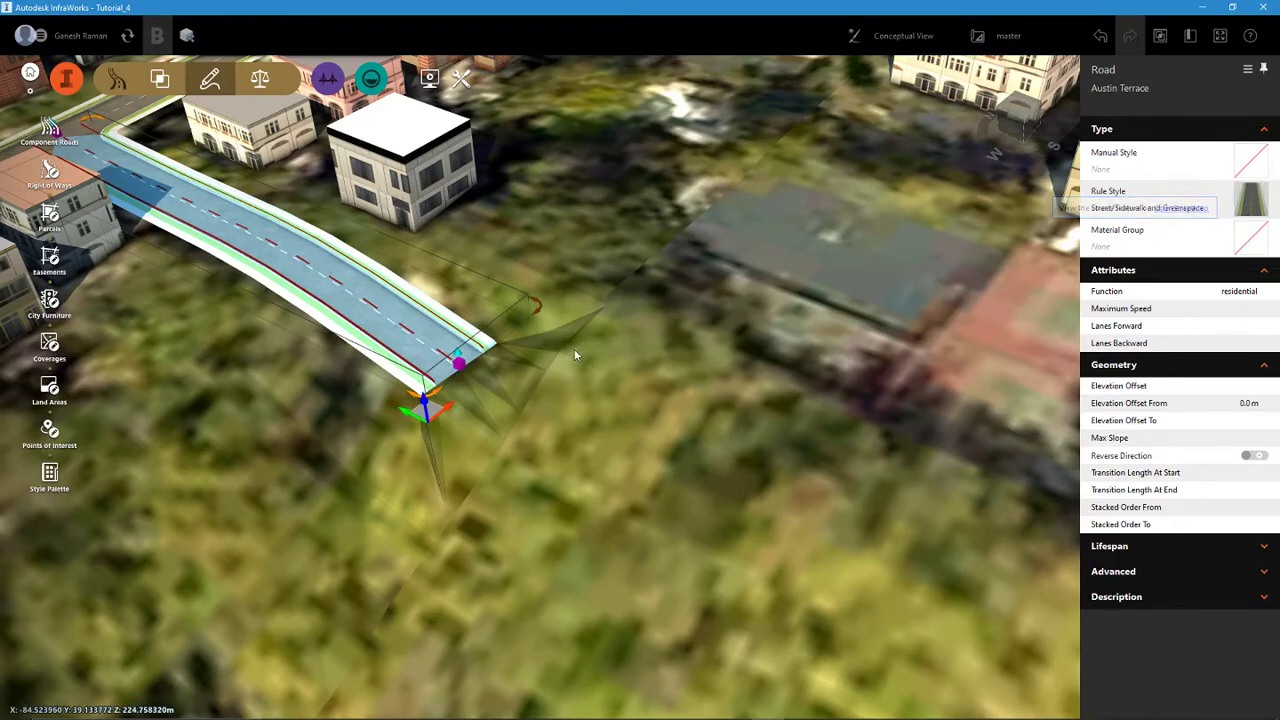
{"action": "scroll", "coordinate": [404, 305], "scroll_direction": "down", "scroll_amount": 4}
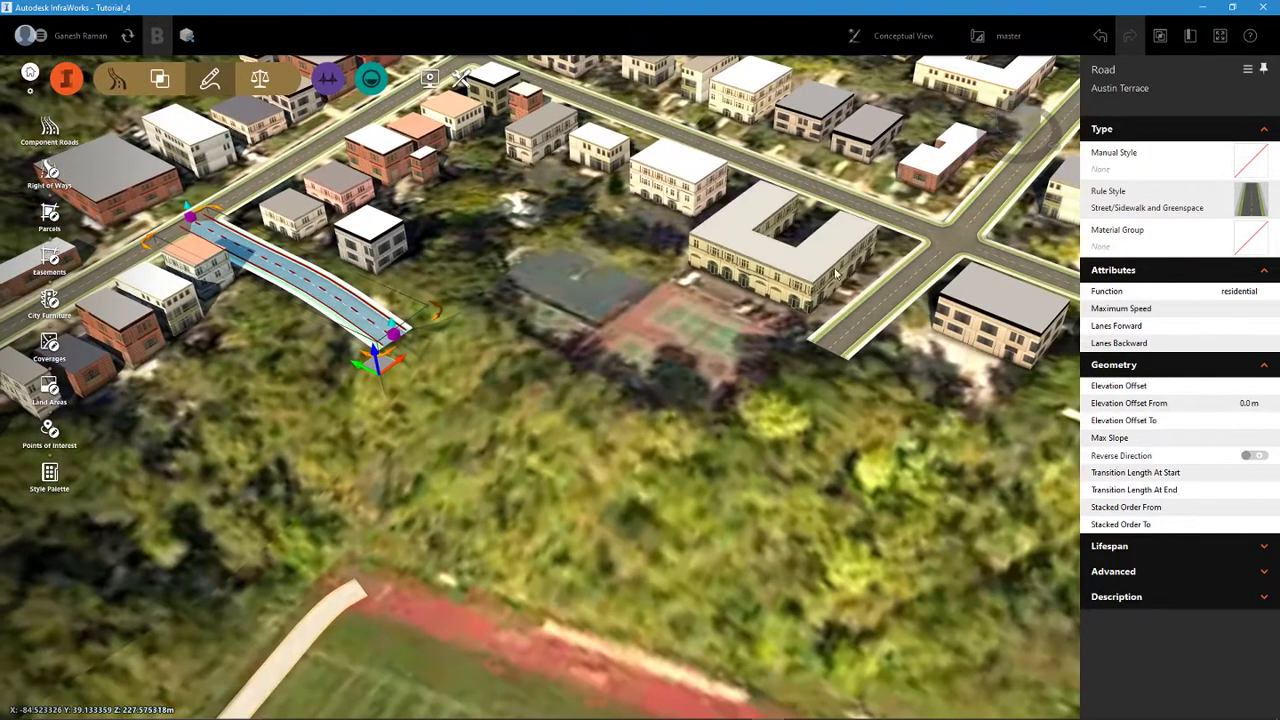
{"action": "scroll", "coordinate": [858, 276], "scroll_direction": "up", "scroll_amount": 3}
{"action": "left_click", "coordinate": [900, 286]}
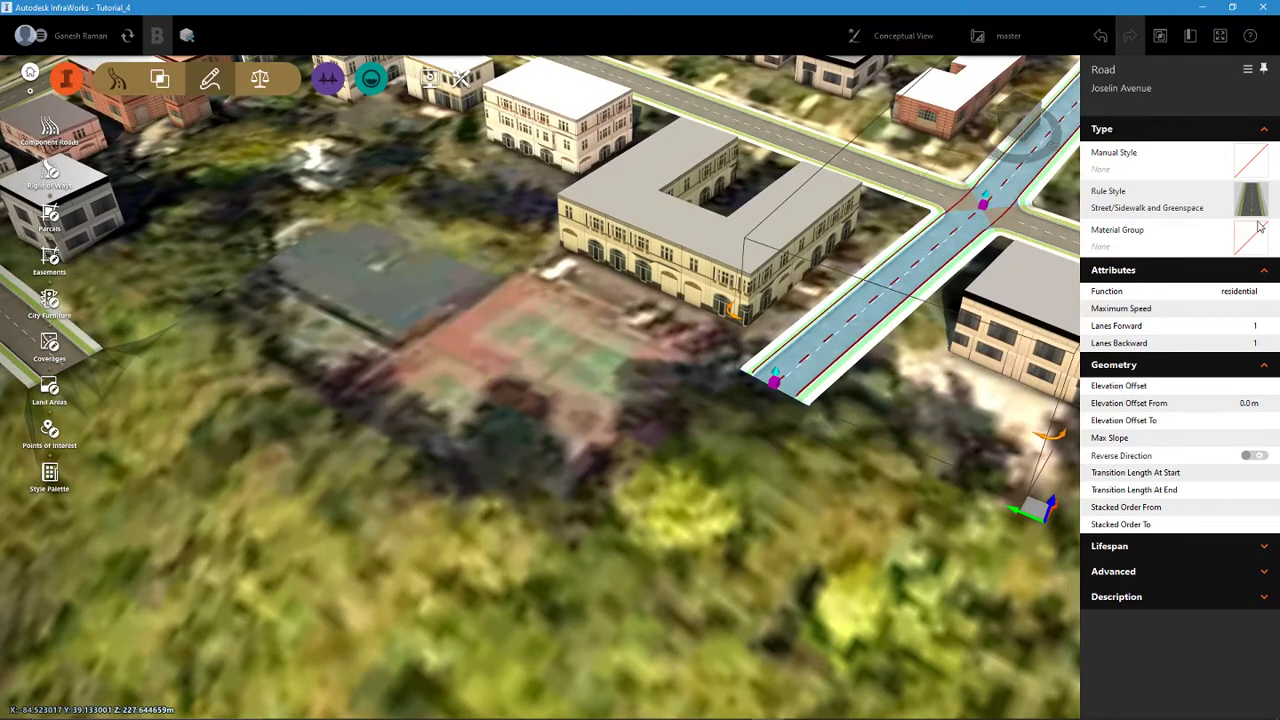
{"action": "scroll", "coordinate": [862, 384], "scroll_direction": "down", "scroll_amount": 3}
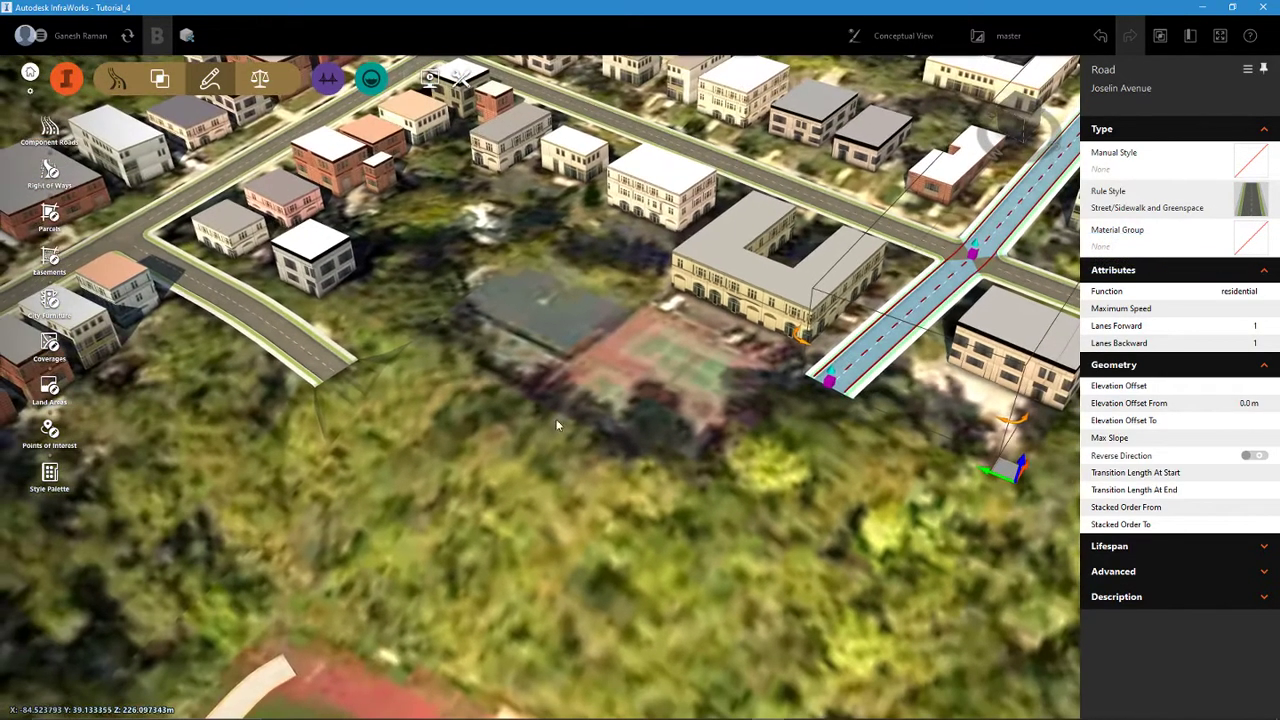
{"action": "middle_click_drag", "start_coordinate": [665, 453], "coordinate": [780, 481]}
{"action": "scroll", "coordinate": [480, 411], "scroll_direction": "up", "scroll_amount": 3}
{"action": "middle_click_drag", "start_coordinate": [595, 425], "coordinate": [303, 341]}
{"action": "scroll", "coordinate": [417, 366], "scroll_direction": "down", "scroll_amount": 1}
{"action": "scroll", "coordinate": [303, 341], "scroll_direction": "down", "scroll_amount": 2}
{"action": "middle_click_drag", "start_coordinate": [390, 385], "coordinate": [549, 359]}
{"action": "scroll", "coordinate": [297, 338], "scroll_direction": "up", "scroll_amount": 2}
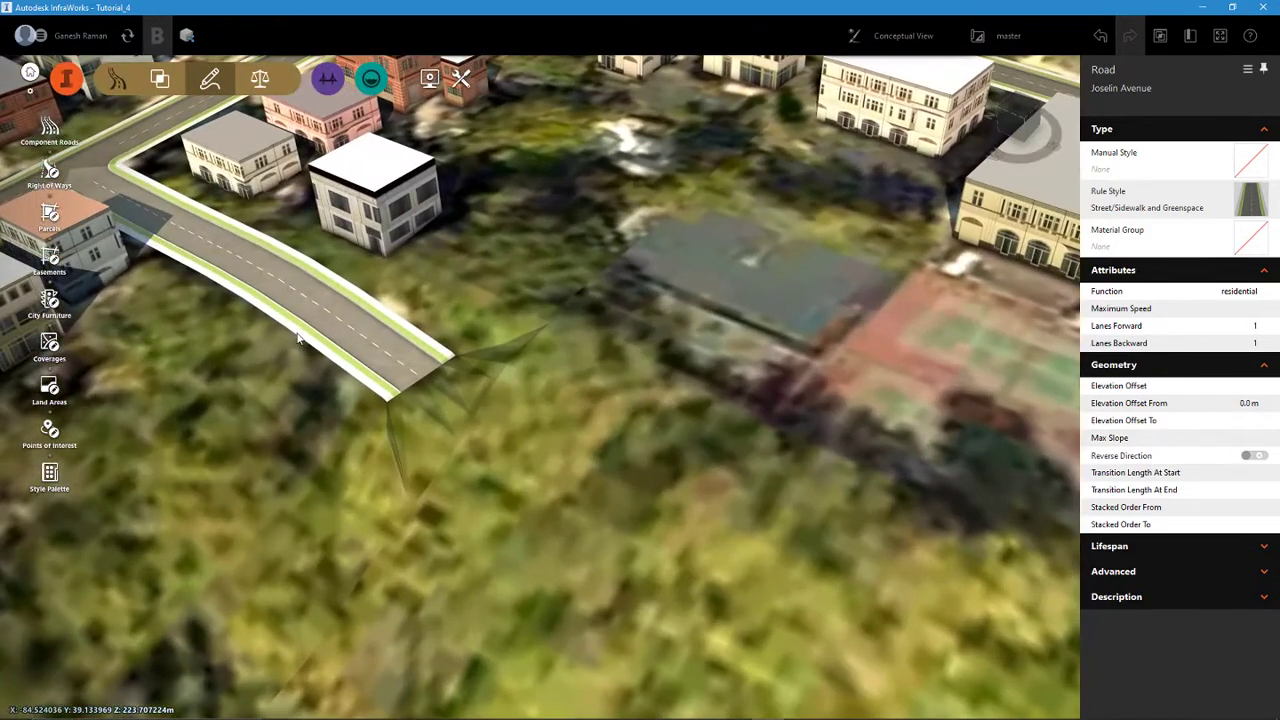
- Convert the Austin Terrace planning road to a component road
{"action": "left_click", "coordinate": [350, 324]}
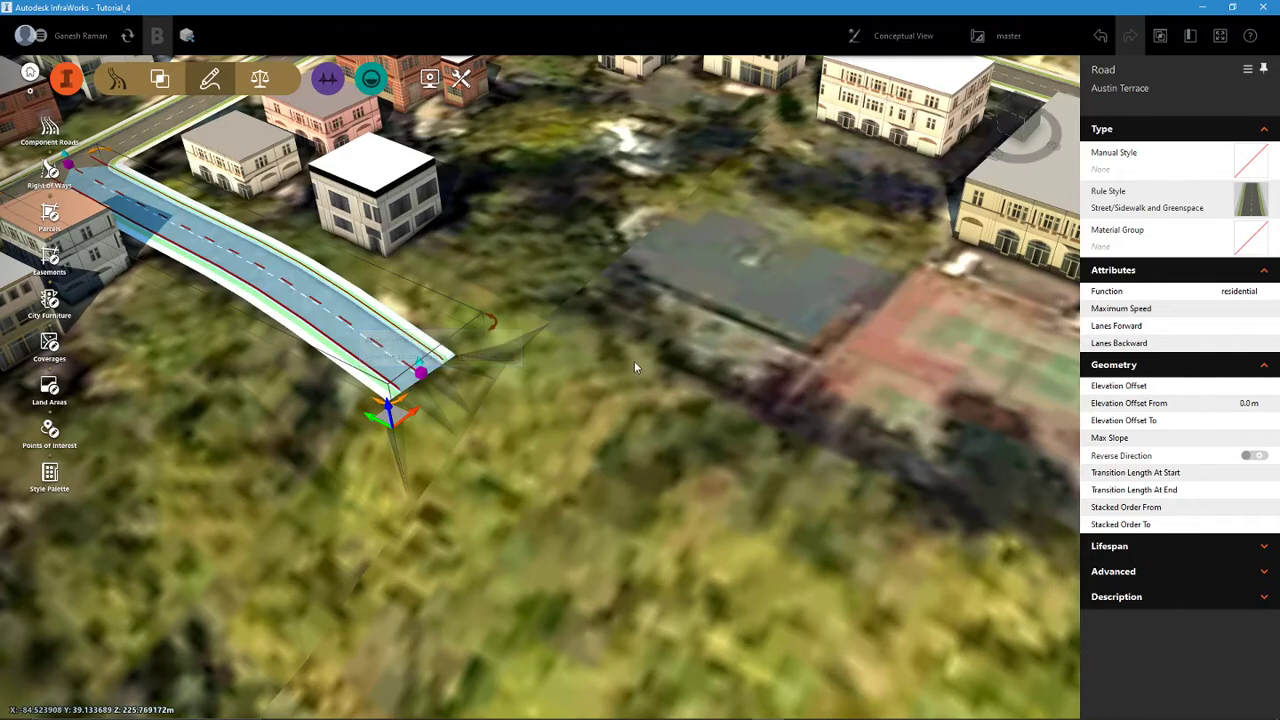
{"action": "scroll", "coordinate": [634, 366], "scroll_direction": "down", "scroll_amount": 2}
{"action": "middle_click_drag", "start_coordinate": [634, 368], "coordinate": [481, 356]}
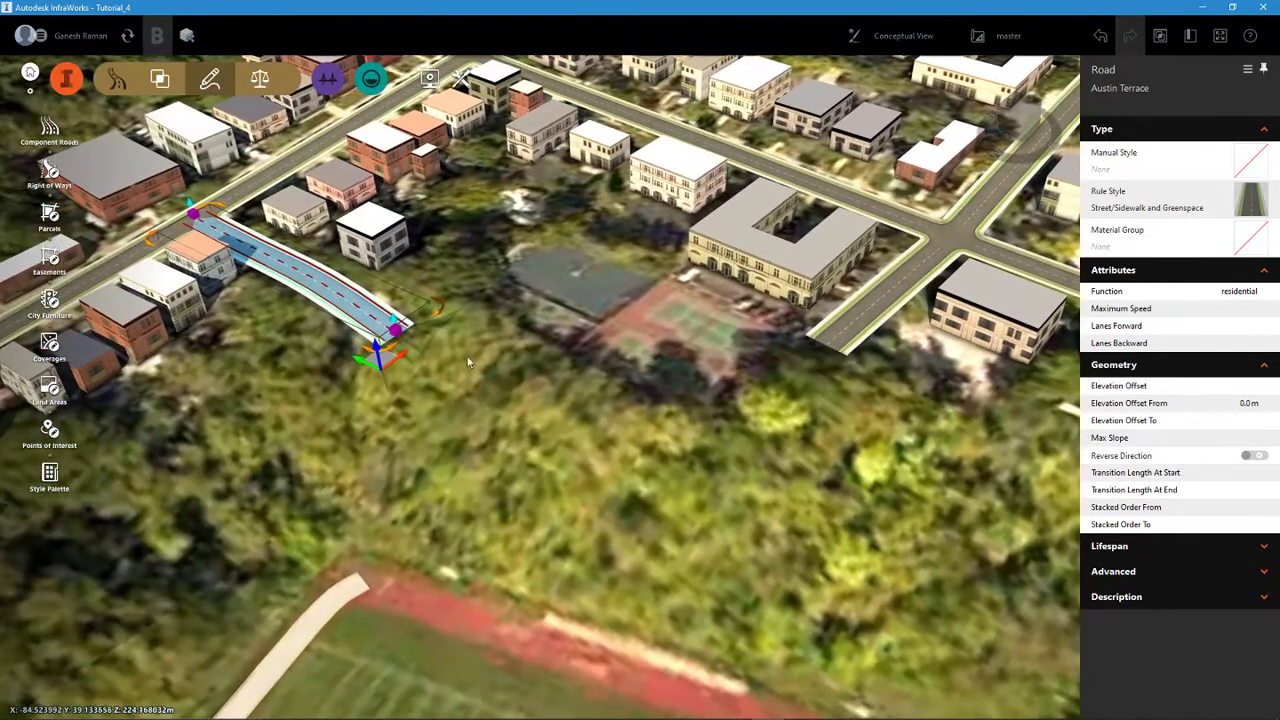
{"action": "scroll", "coordinate": [400, 342], "scroll_direction": "up", "scroll_amount": 2}
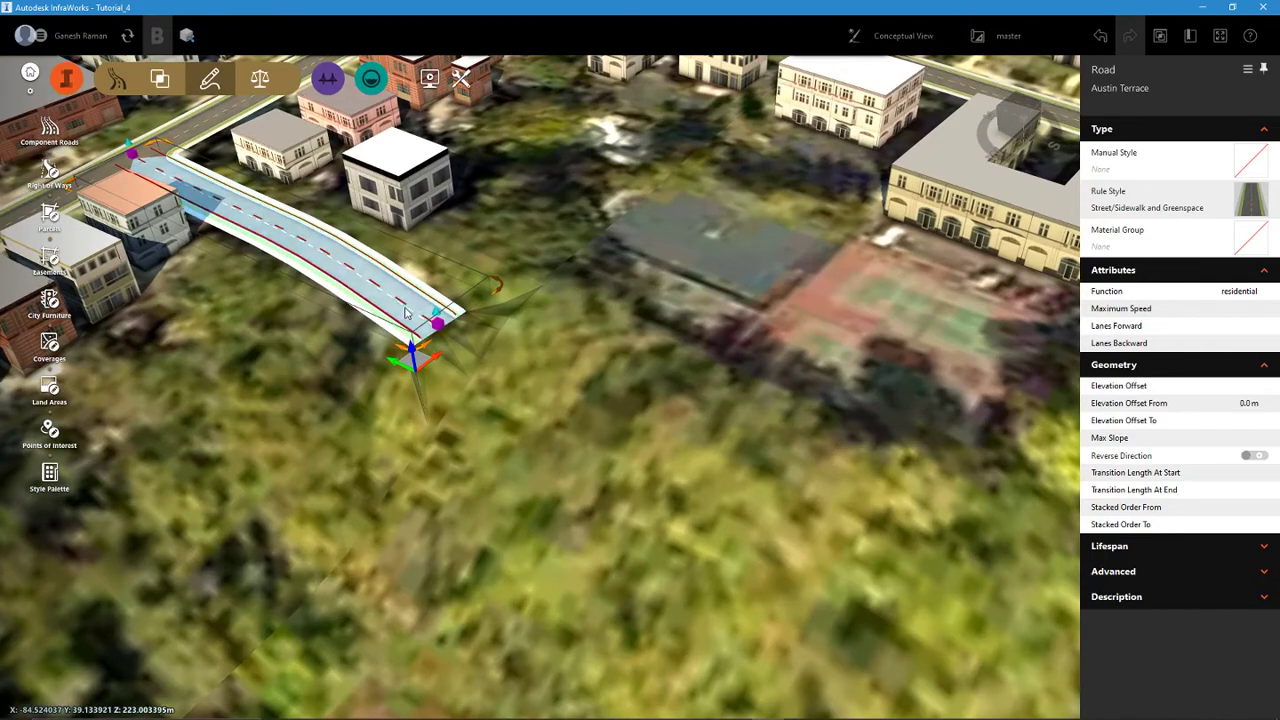
{"action": "scroll", "coordinate": [406, 312], "scroll_direction": "up", "scroll_amount": 2}
{"action": "right_click", "coordinate": [400, 273]}
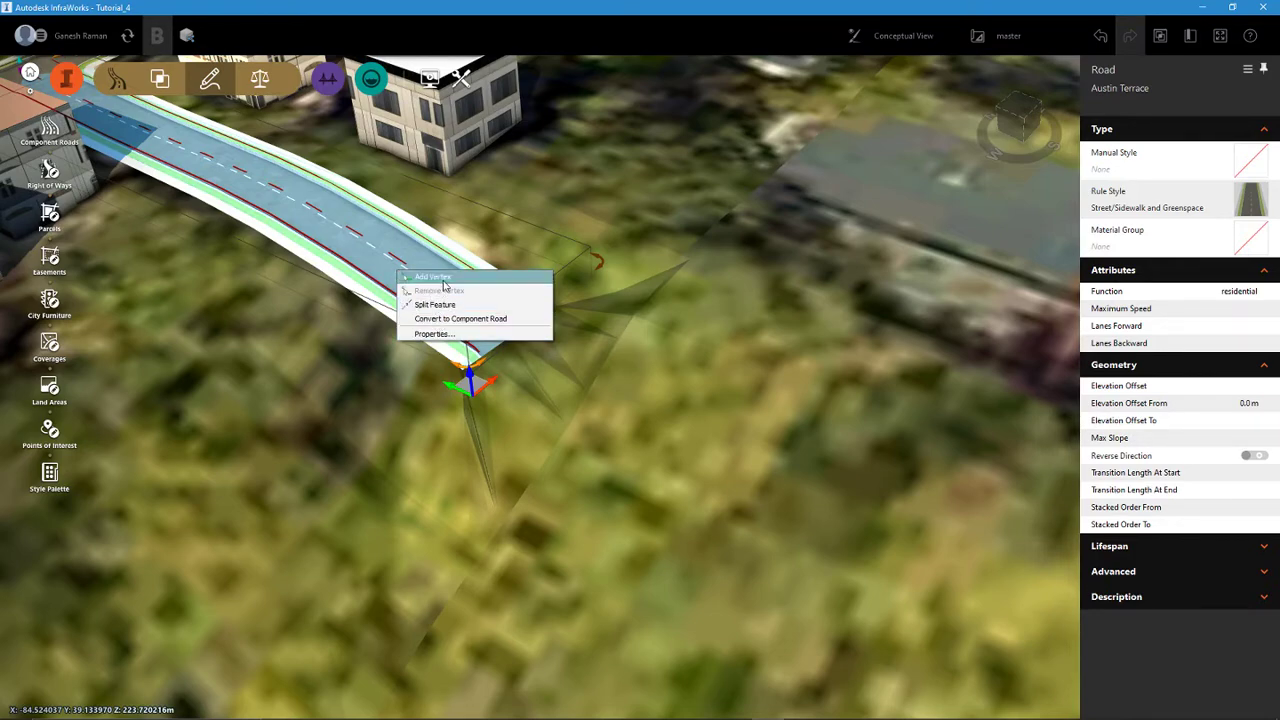
{"action": "left_click", "coordinate": [521, 318]}
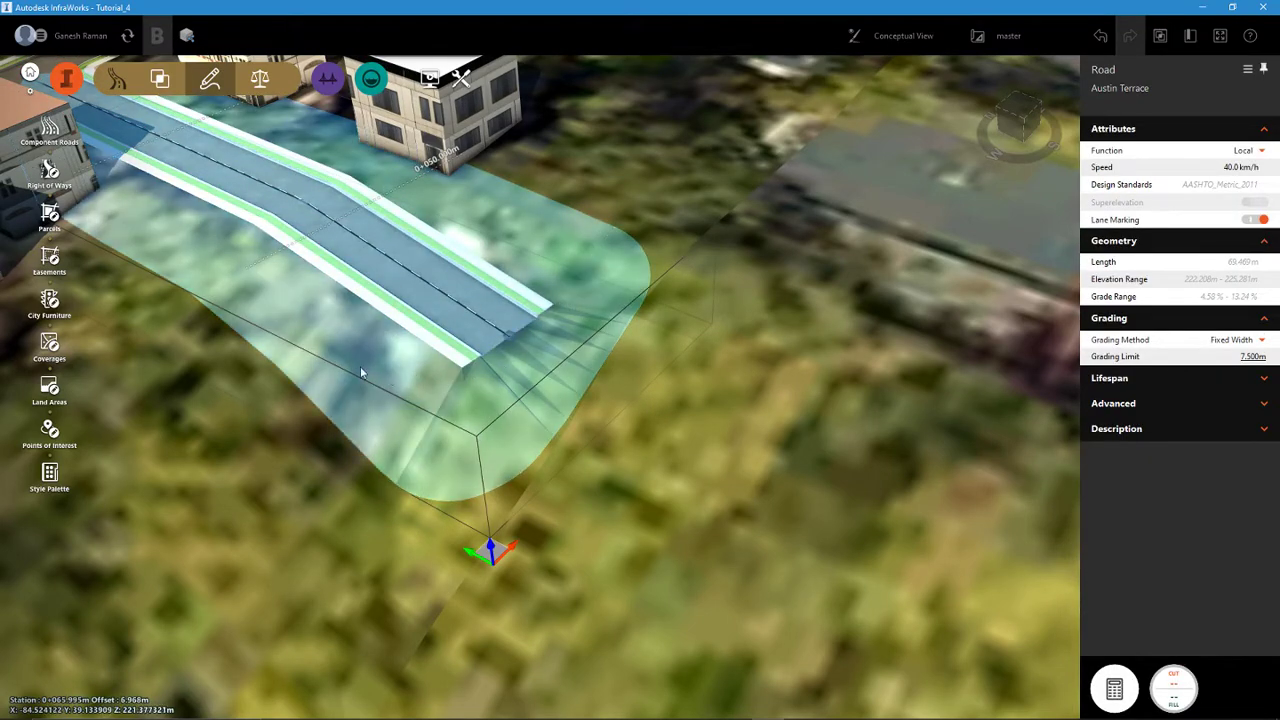
- Compare the grading at Austin Terrace's converted dead end with the drawing StandardDesignCrossSection-1600x918.jpg in Photos
{"action": "middle_click_drag", "start_coordinate": [722, 485], "coordinate": [619, 388]}
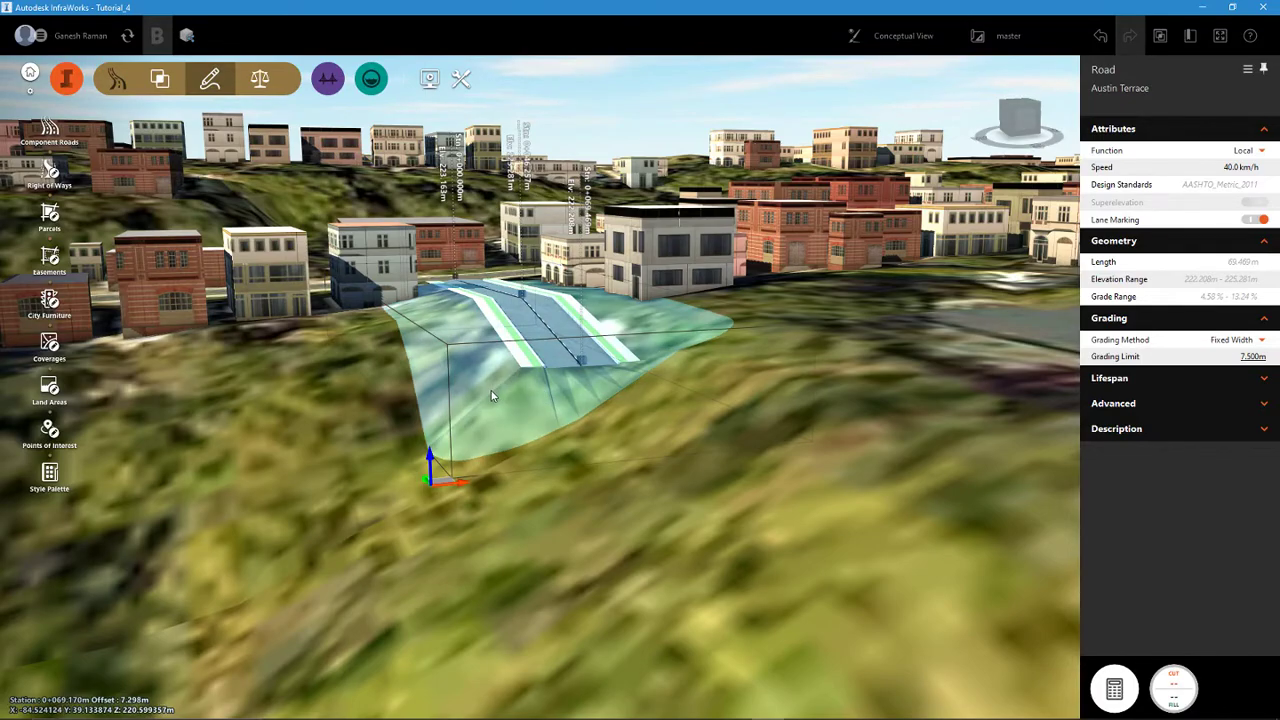
{"action": "scroll", "coordinate": [492, 388], "scroll_direction": "up", "scroll_amount": 3}
{"action": "left_click_drag", "start_coordinate": [496, 380], "coordinate": [525, 371]}
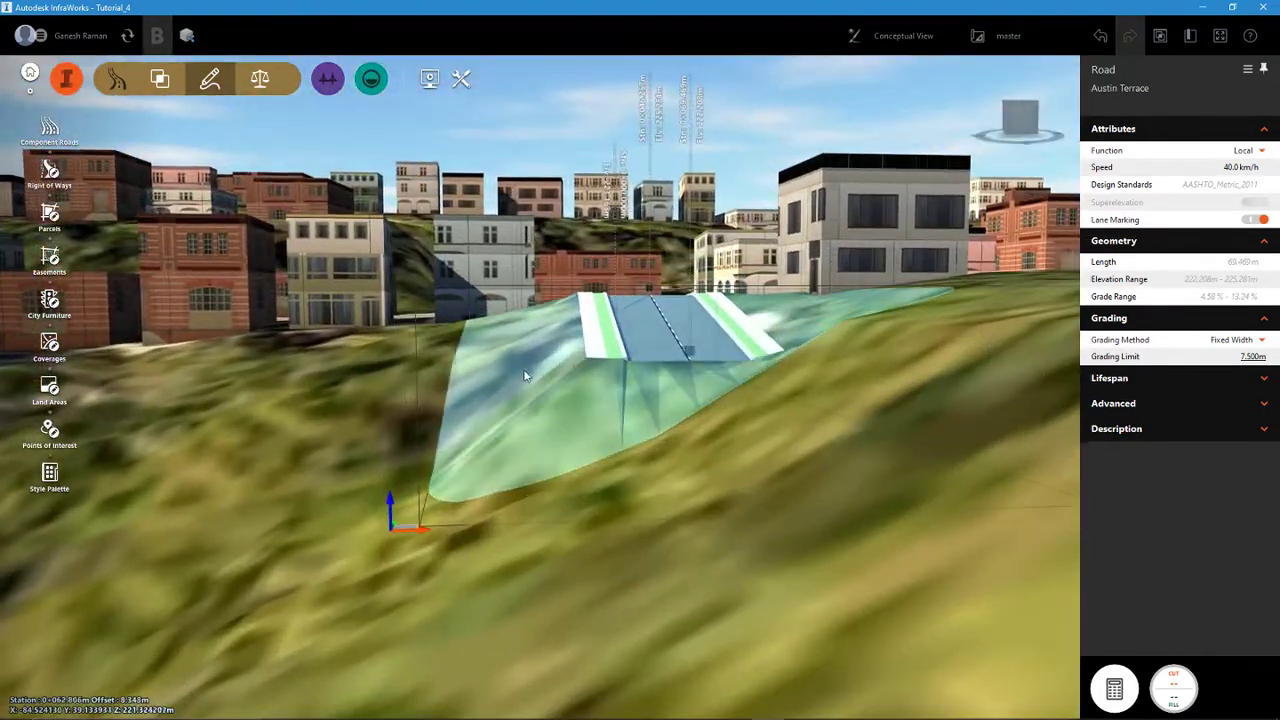
{"action": "scroll", "coordinate": [579, 370], "scroll_direction": "up", "scroll_amount": 2}
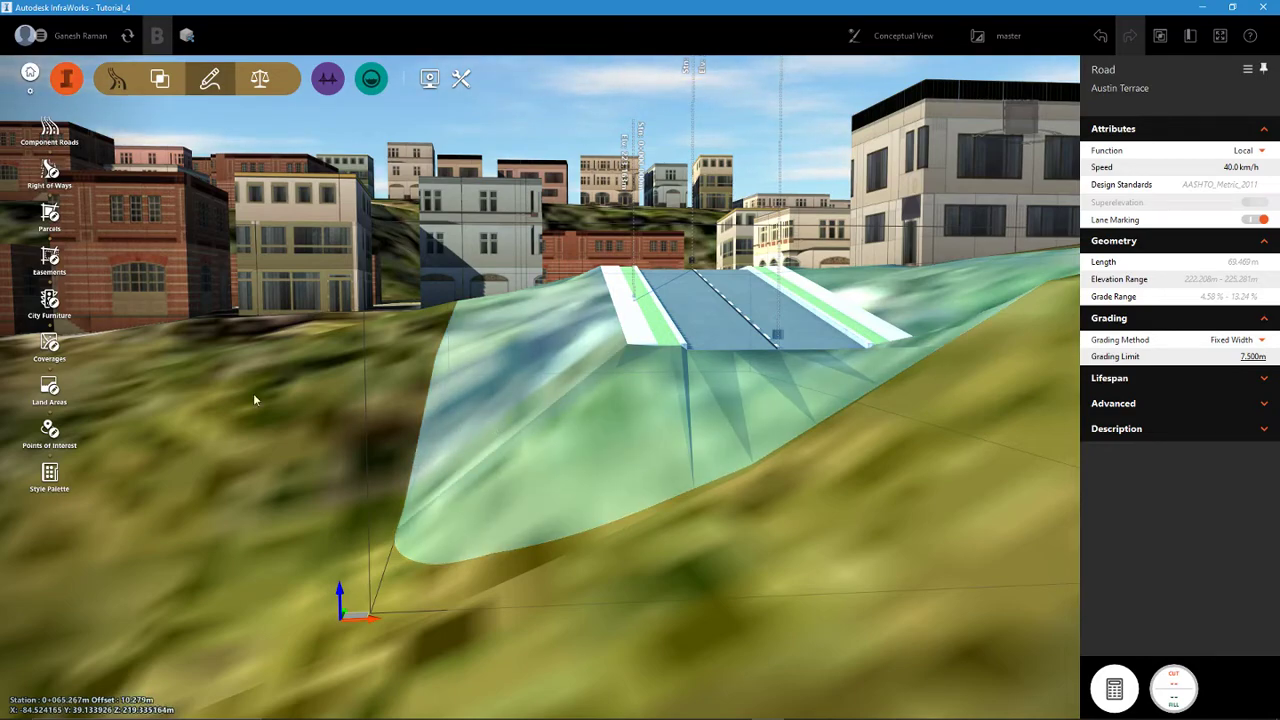
{"action": "key", "text": "alt+Tab"}
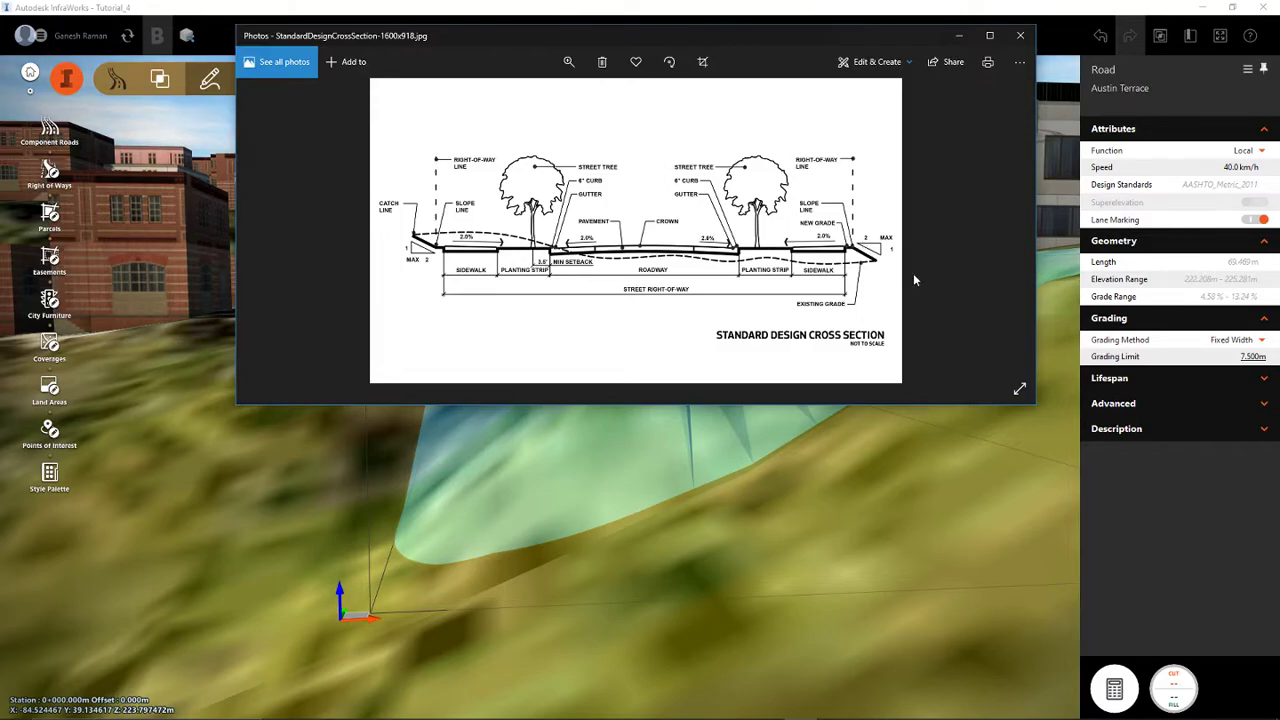
{"action": "left_click", "coordinate": [958, 35]}
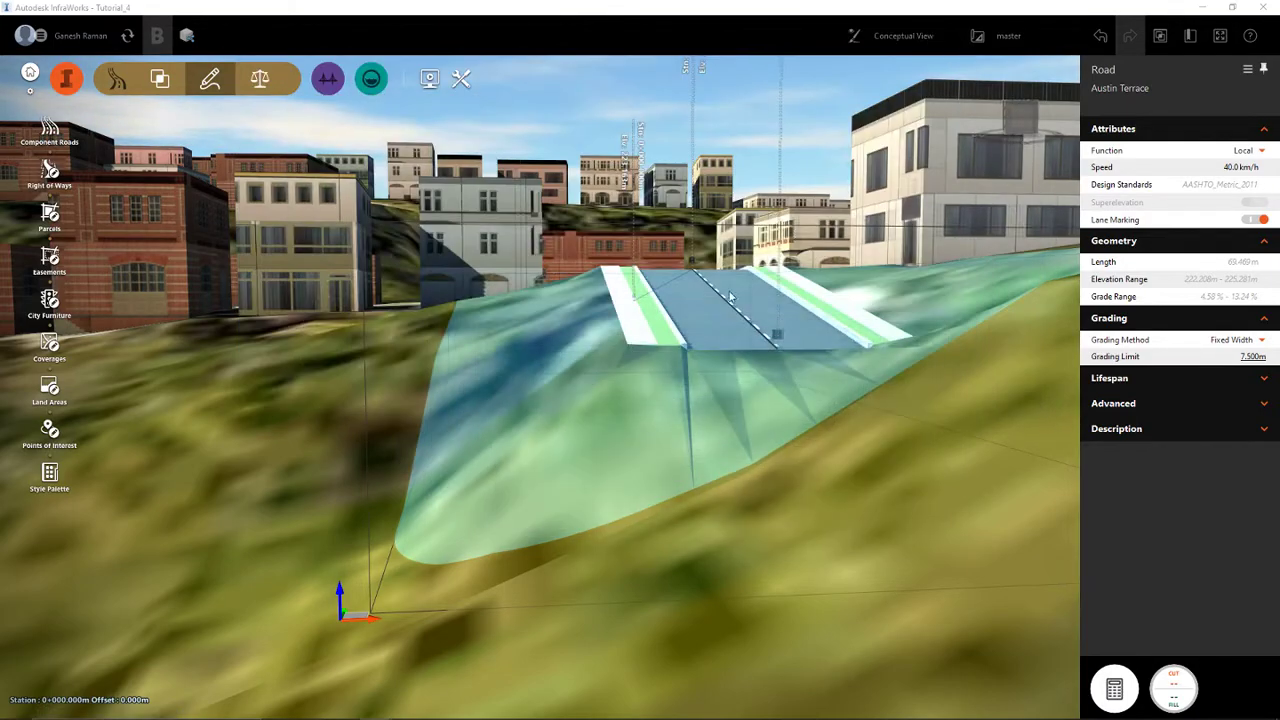
- Examine the lanes, greenspace strips, sidewalks and grading area along the converted Austin Terrace
{"action": "scroll", "coordinate": [713, 444], "scroll_direction": "up", "scroll_amount": 3}
{"action": "left_click_drag", "start_coordinate": [713, 439], "coordinate": [798, 473]}
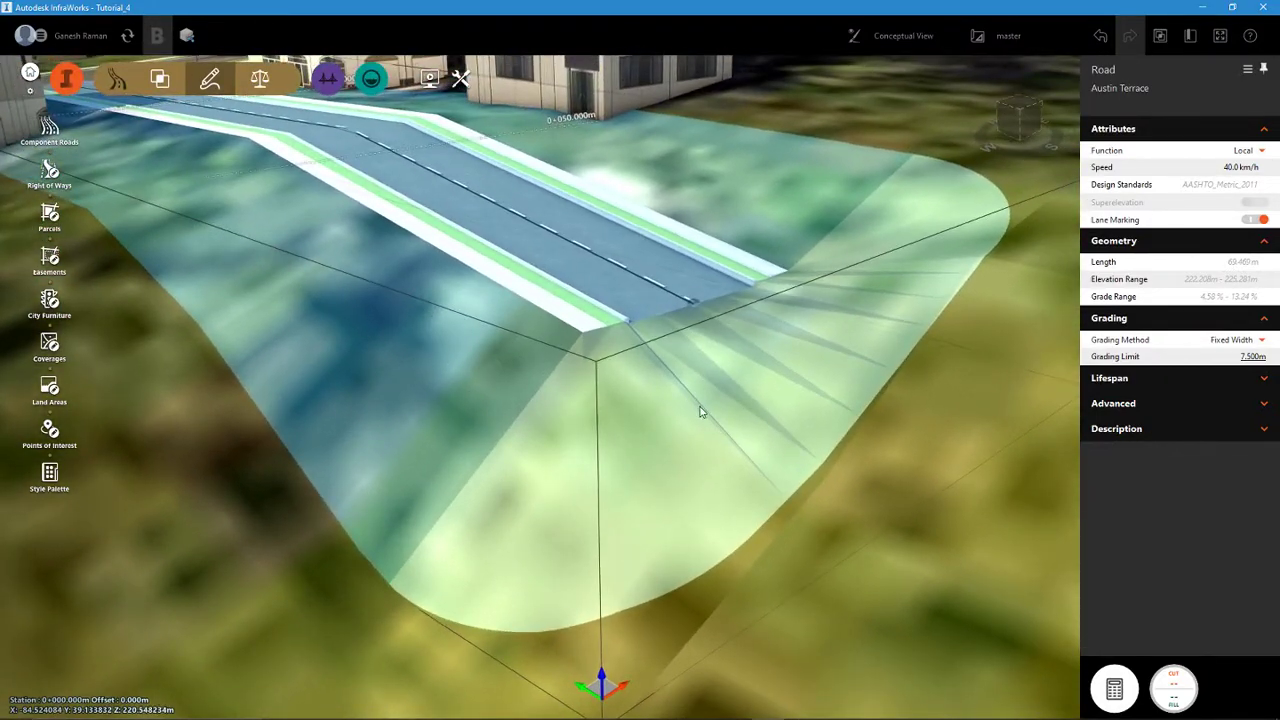
{"action": "scroll", "coordinate": [697, 401], "scroll_direction": "down", "scroll_amount": 4}
{"action": "scroll", "coordinate": [697, 400], "scroll_direction": "down", "scroll_amount": 2}
{"action": "right_click_drag", "start_coordinate": [791, 411], "coordinate": [543, 483]}
{"action": "left_click_drag", "start_coordinate": [557, 485], "coordinate": [543, 495]}
{"action": "scroll", "coordinate": [427, 404], "scroll_direction": "up", "scroll_amount": 5}
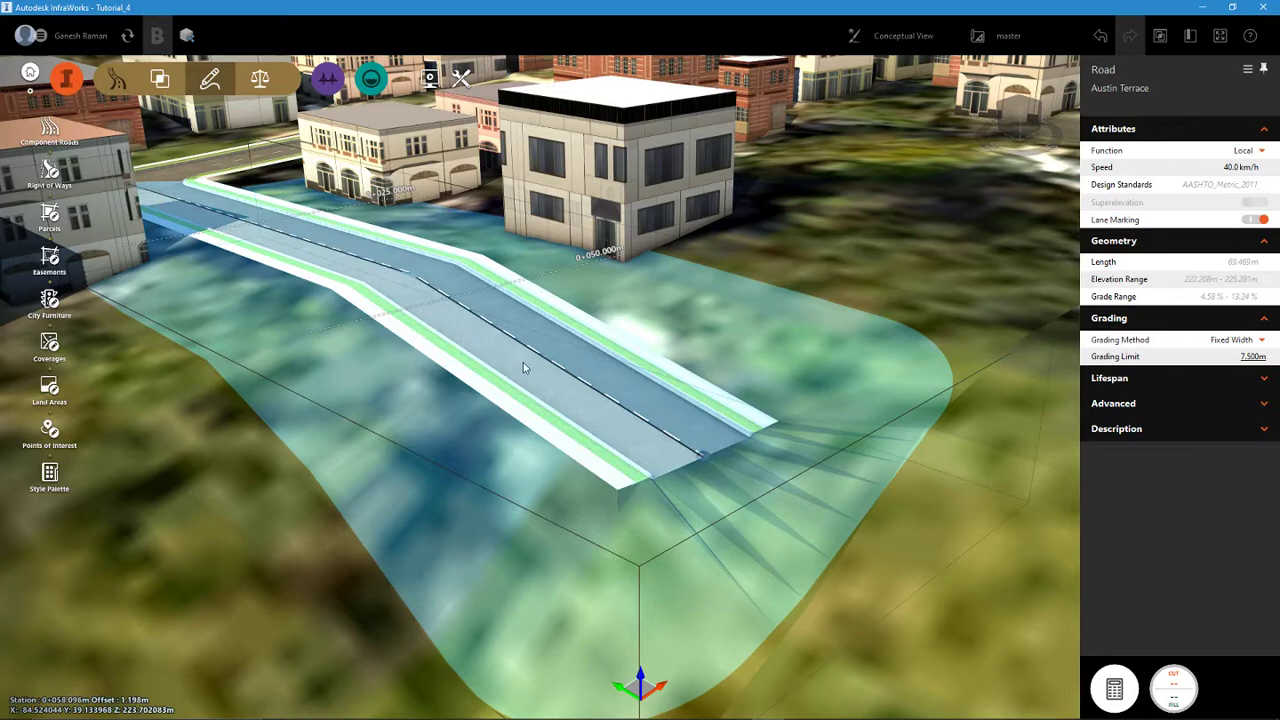
{"action": "scroll", "coordinate": [608, 393], "scroll_direction": "down", "scroll_amount": 2}
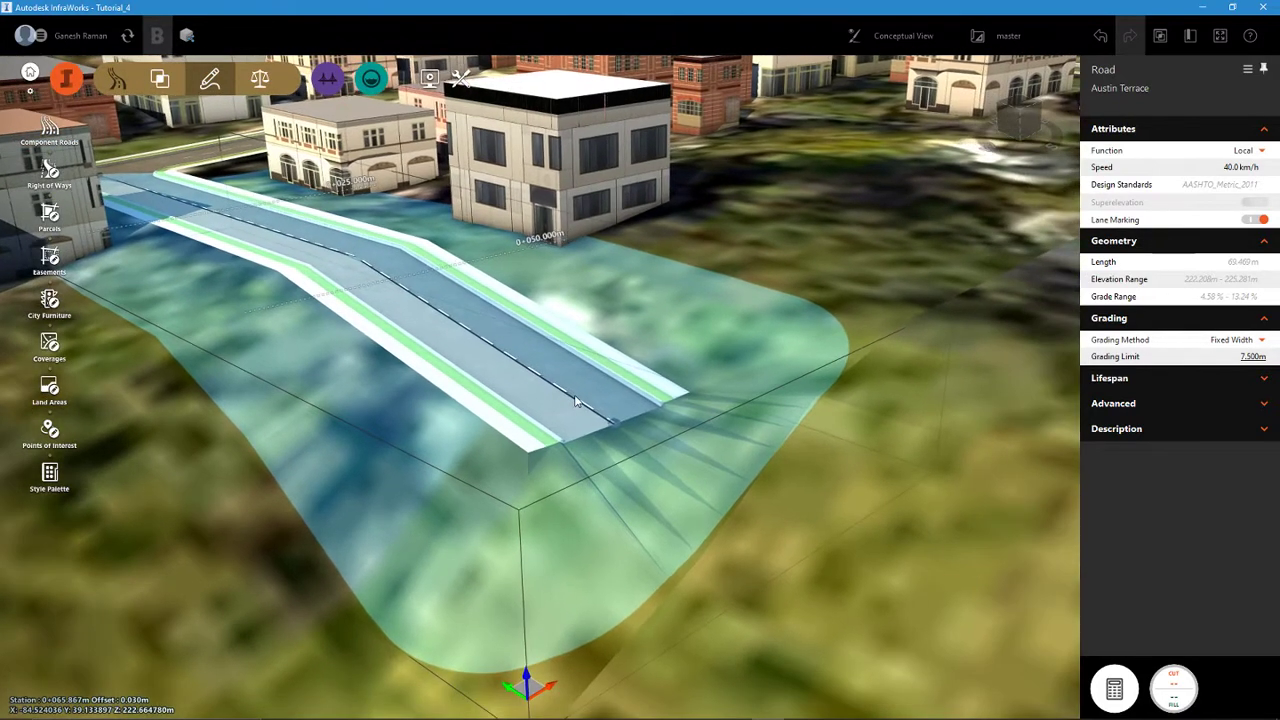
- Undo the conversion of Austin Terrace and inspect the dead end of the original planning road
{"action": "key", "text": "ctrl+z"}
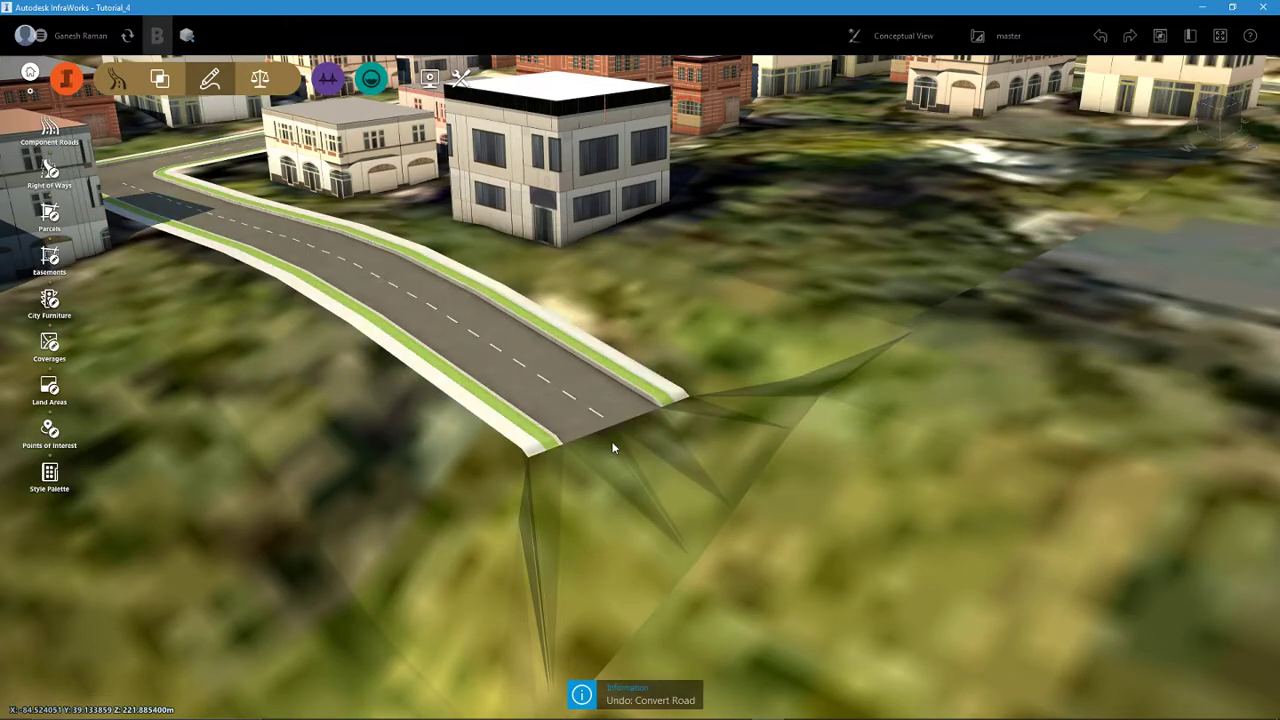
{"action": "left_click_drag", "start_coordinate": [647, 480], "coordinate": [643, 494]}
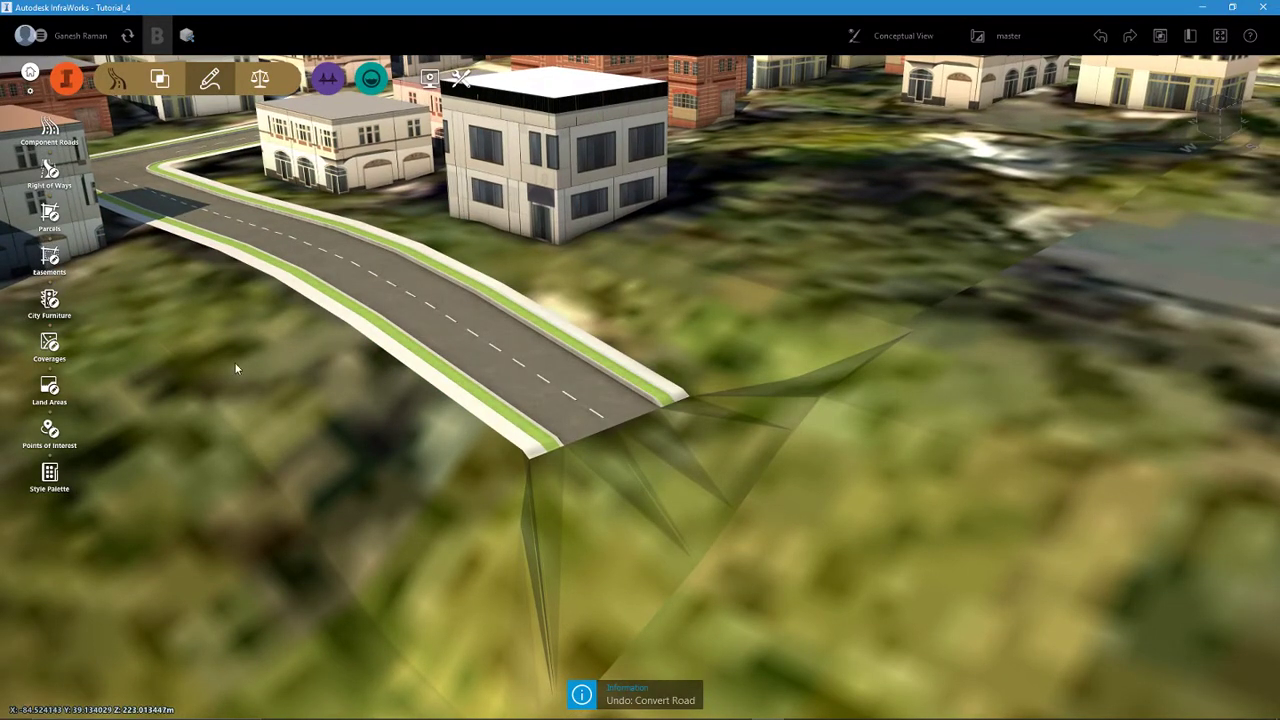
{"action": "left_click_drag", "start_coordinate": [590, 532], "coordinate": [545, 424]}
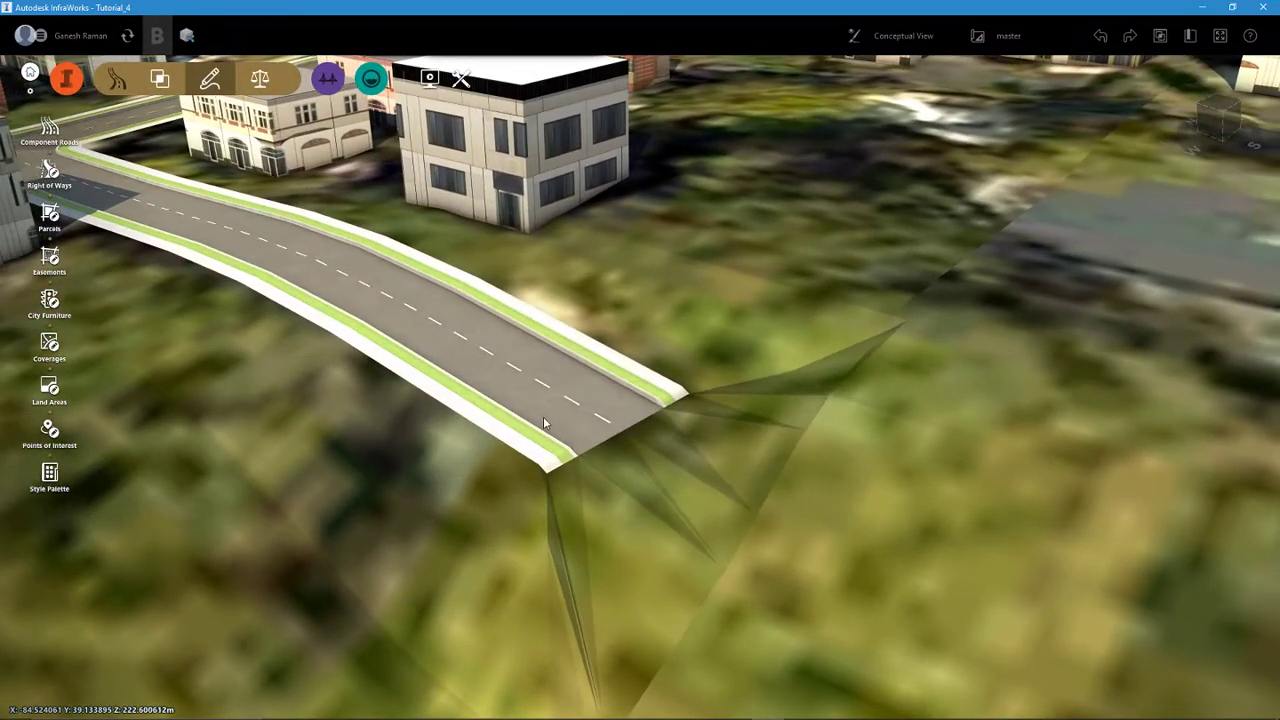
{"action": "left_click", "coordinate": [545, 424]}
{"action": "left_click", "coordinate": [713, 535]}
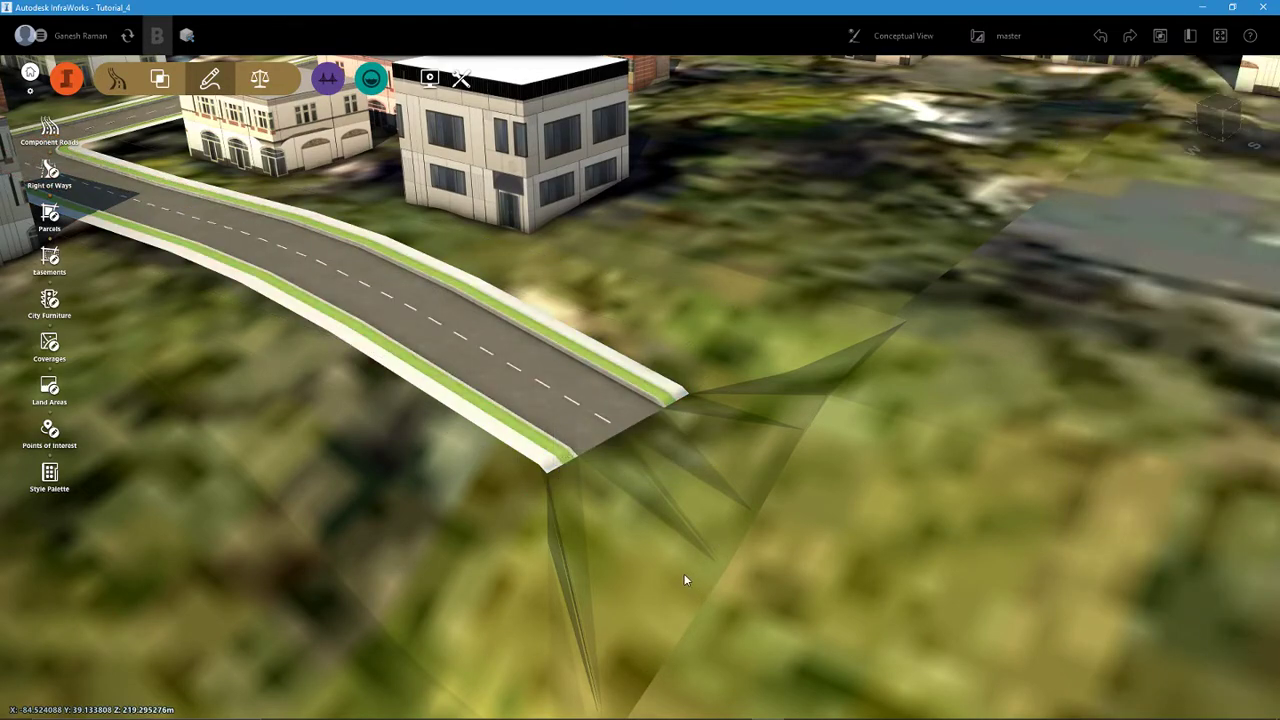
{"action": "left_click_drag", "start_coordinate": [686, 575], "coordinate": [599, 536]}
- Convert Austin Terrace to a component road again
{"action": "left_click", "coordinate": [494, 410]}
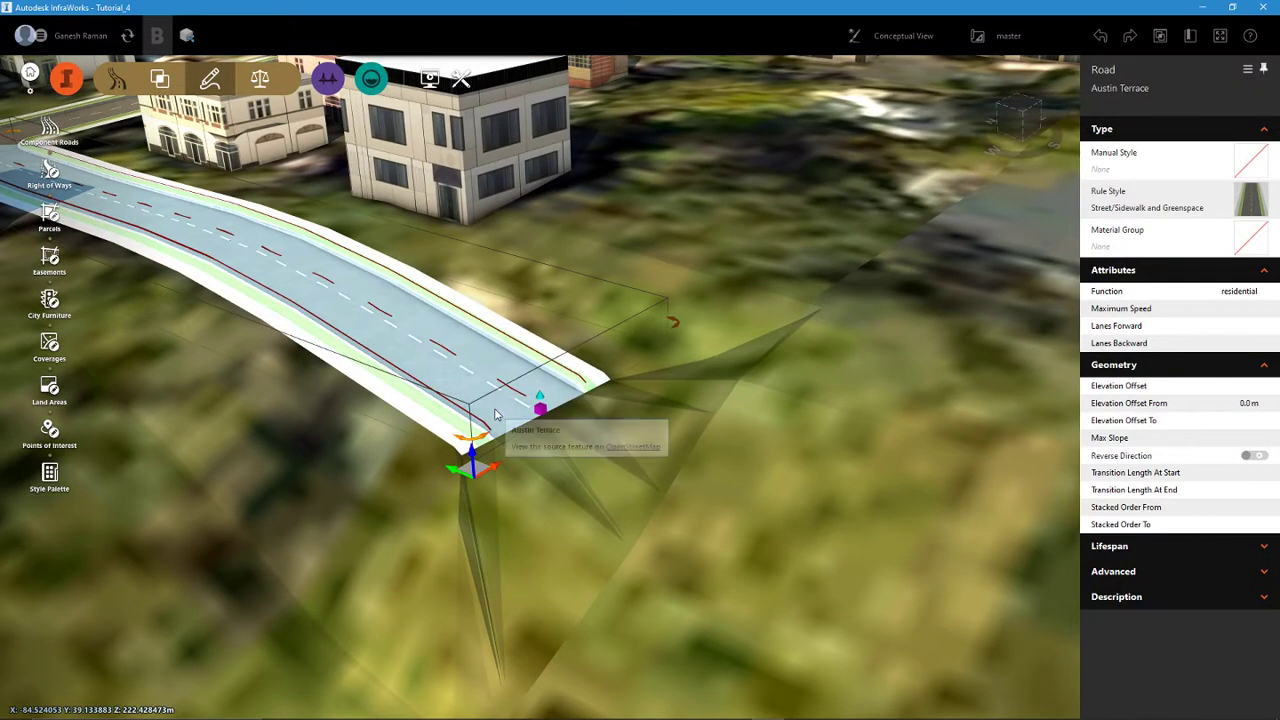
{"action": "right_click", "coordinate": [495, 414]}
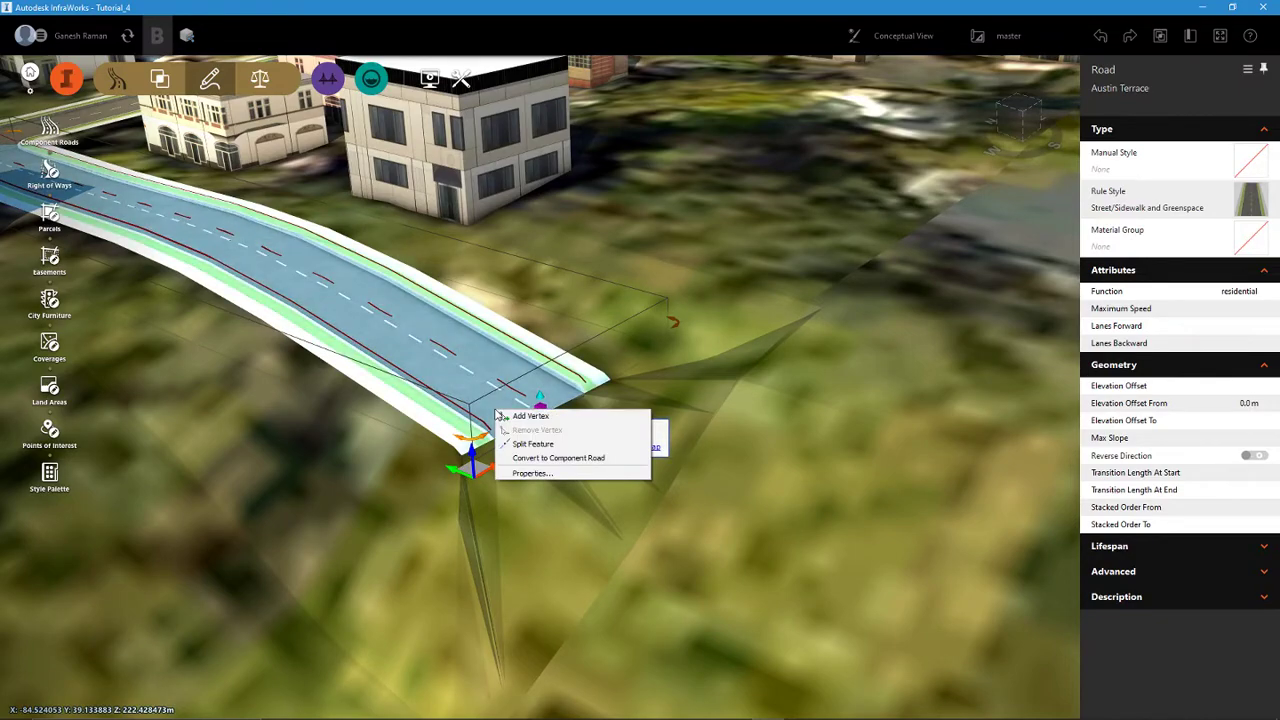
{"action": "left_click", "coordinate": [530, 457]}
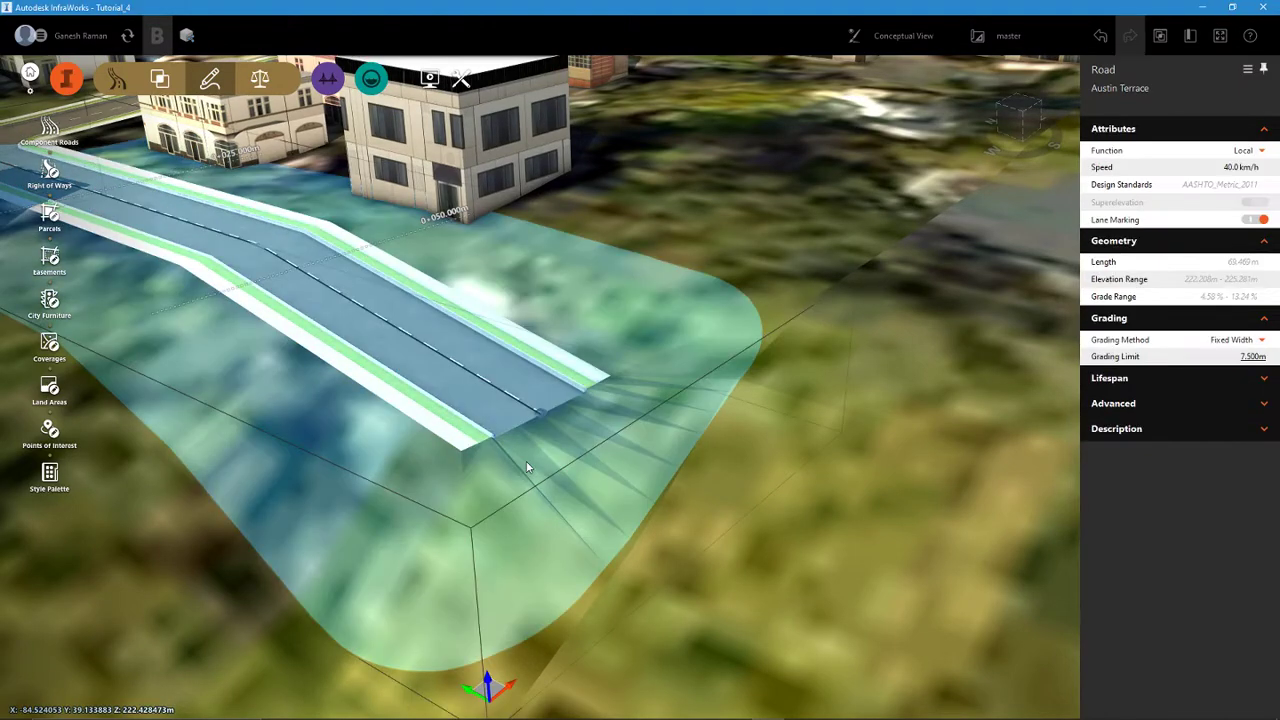
{"action": "left_click", "coordinate": [699, 511]}
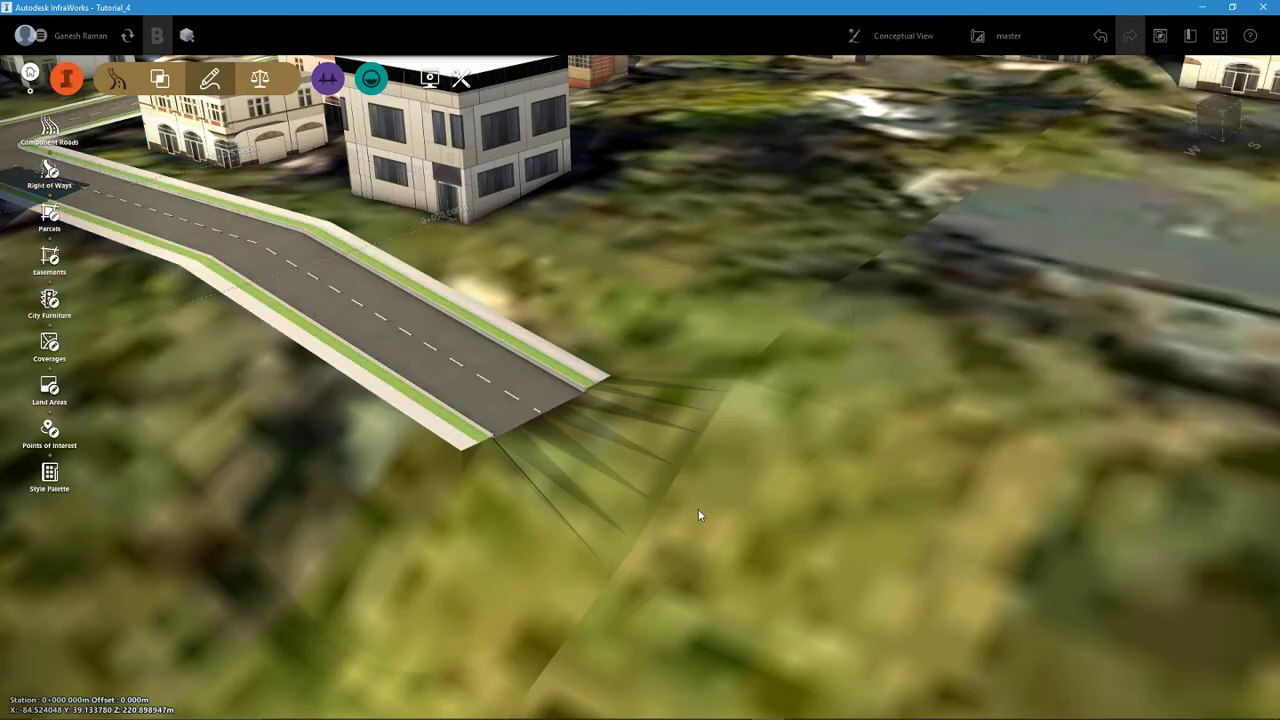
- Convert the Joselin Avenue planning road to a component road
{"action": "scroll", "coordinate": [693, 483], "scroll_direction": "down", "scroll_amount": 5}
{"action": "middle_click_drag", "start_coordinate": [693, 482], "coordinate": [420, 415]}
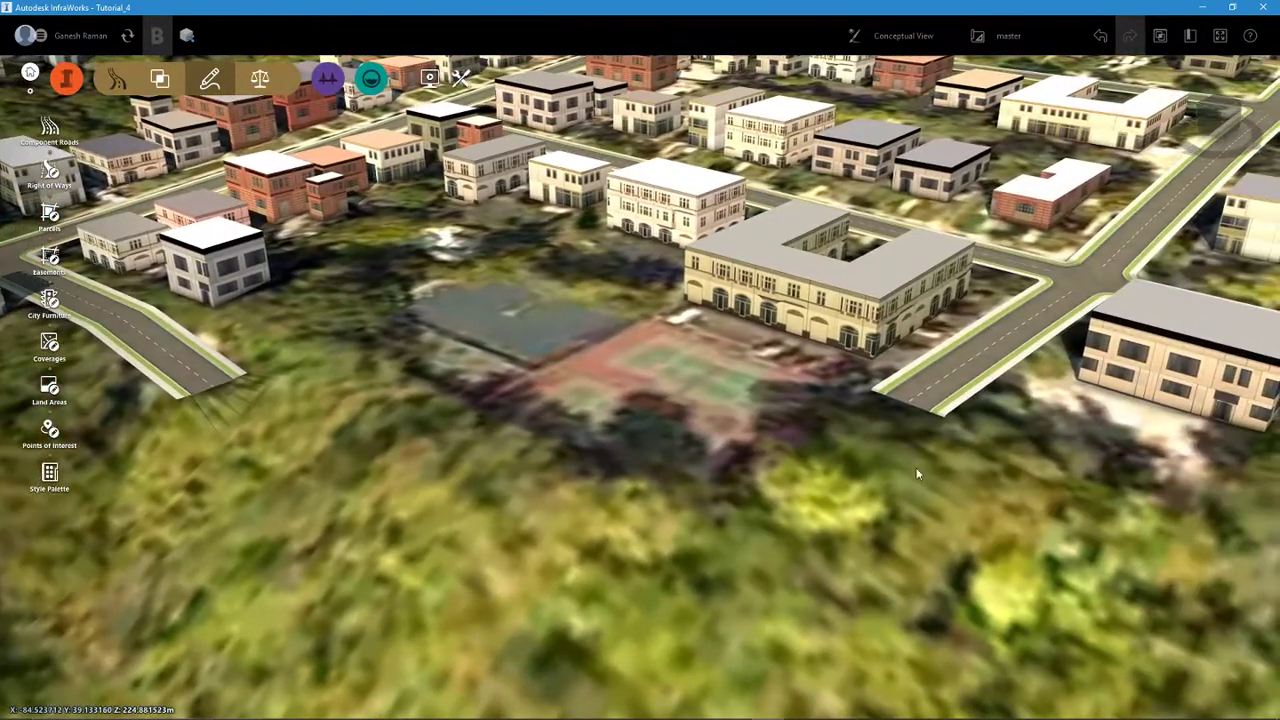
{"action": "middle_click_drag", "start_coordinate": [950, 471], "coordinate": [786, 471]}
{"action": "scroll", "coordinate": [794, 363], "scroll_direction": "up", "scroll_amount": 4}
{"action": "left_click", "coordinate": [773, 350]}
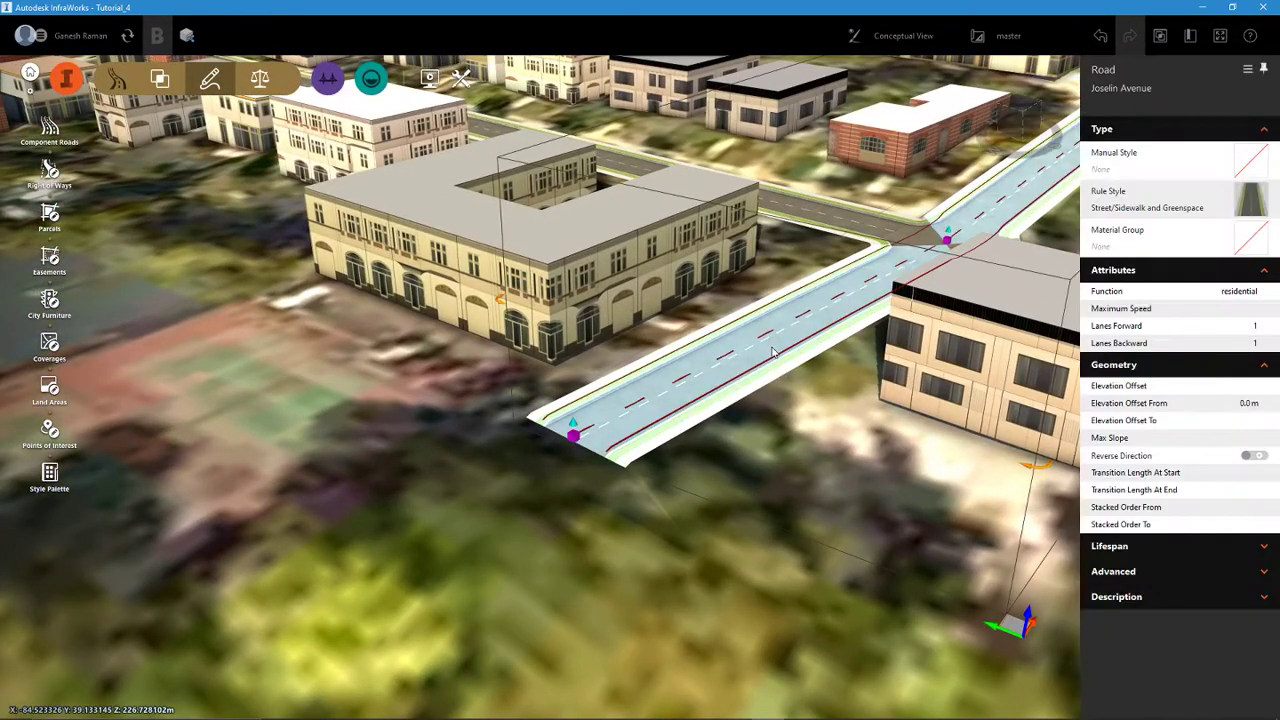
{"action": "right_click", "coordinate": [773, 350]}
{"action": "left_click", "coordinate": [816, 402]}
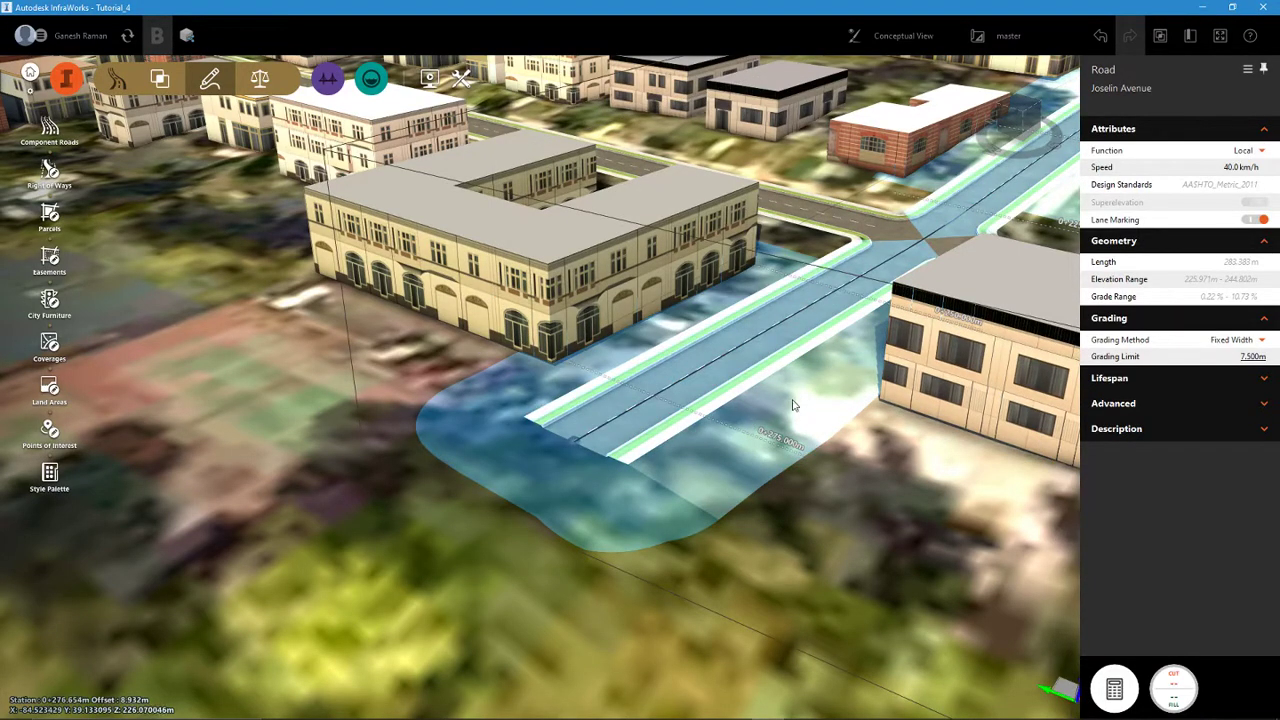
- Examine the gap between the dead ends of Joselin Avenue and Austin Terrace and the converted Austin Terrace
{"action": "scroll", "coordinate": [714, 431], "scroll_direction": "down", "scroll_amount": 3}
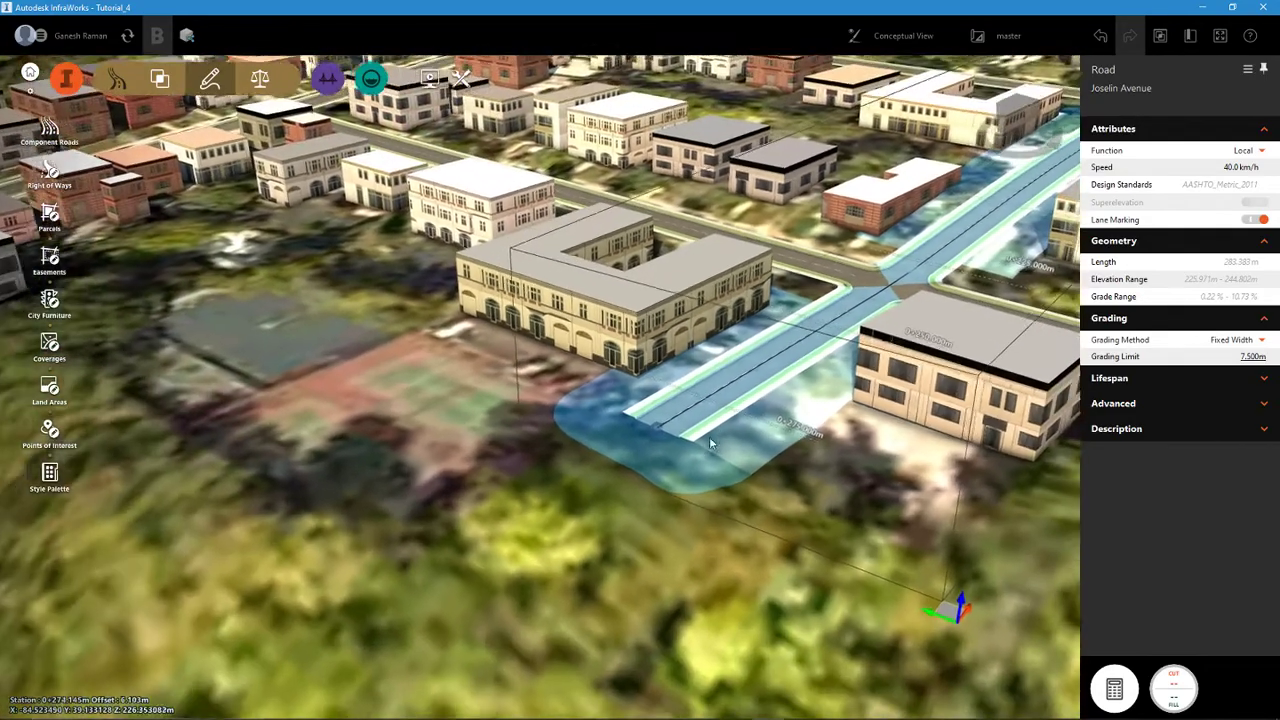
{"action": "scroll", "coordinate": [528, 533], "scroll_direction": "down", "scroll_amount": 3}
{"action": "middle_click_drag", "start_coordinate": [518, 528], "coordinate": [800, 568]}
{"action": "middle_click_drag", "start_coordinate": [723, 547], "coordinate": [602, 541]}
{"action": "middle_click_drag", "start_coordinate": [496, 512], "coordinate": [430, 555]}
{"action": "scroll", "coordinate": [246, 450], "scroll_direction": "up", "scroll_amount": 3}
{"action": "middle_click_drag", "start_coordinate": [307, 446], "coordinate": [256, 444]}
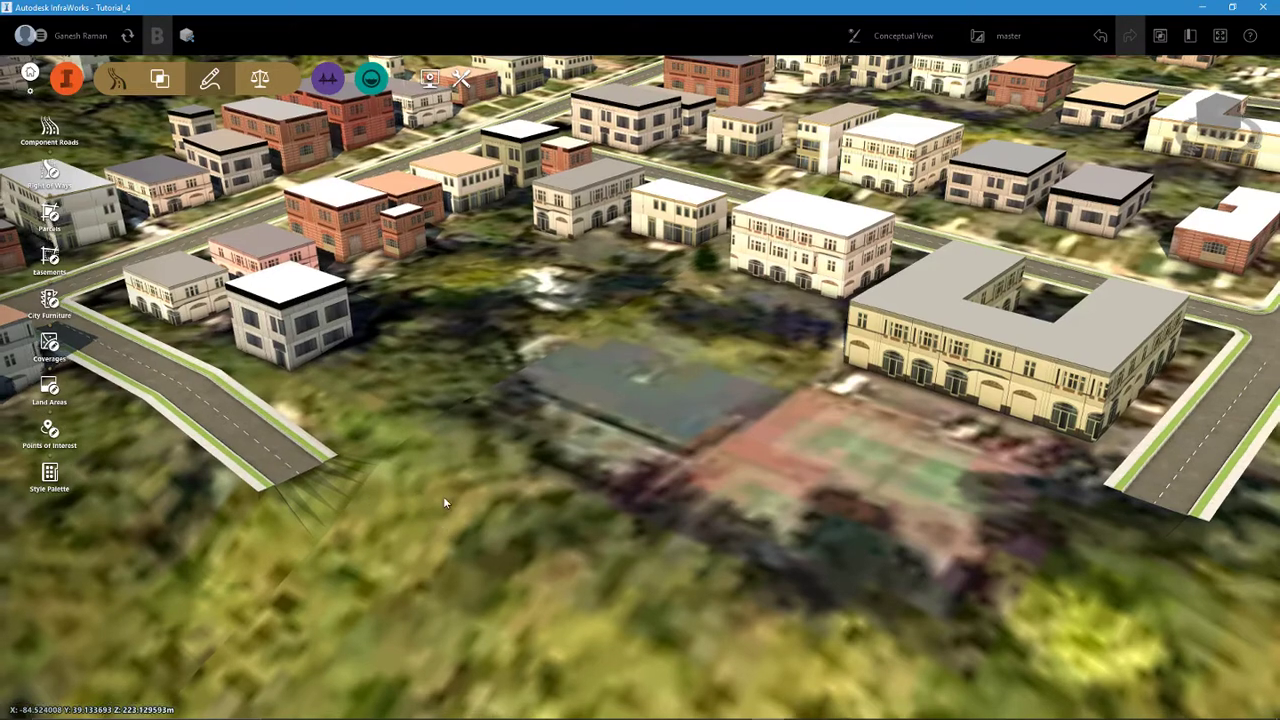
{"action": "middle_click_drag", "start_coordinate": [443, 505], "coordinate": [436, 477]}
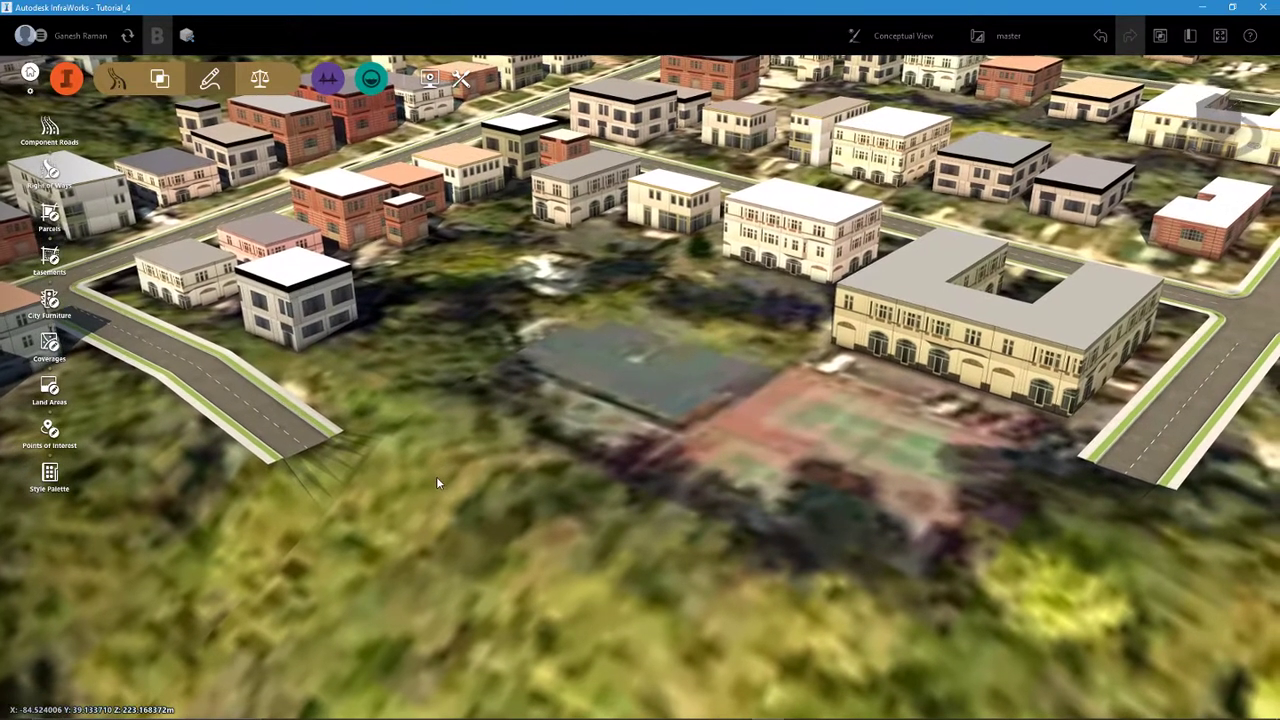
{"action": "left_click", "coordinate": [268, 420]}
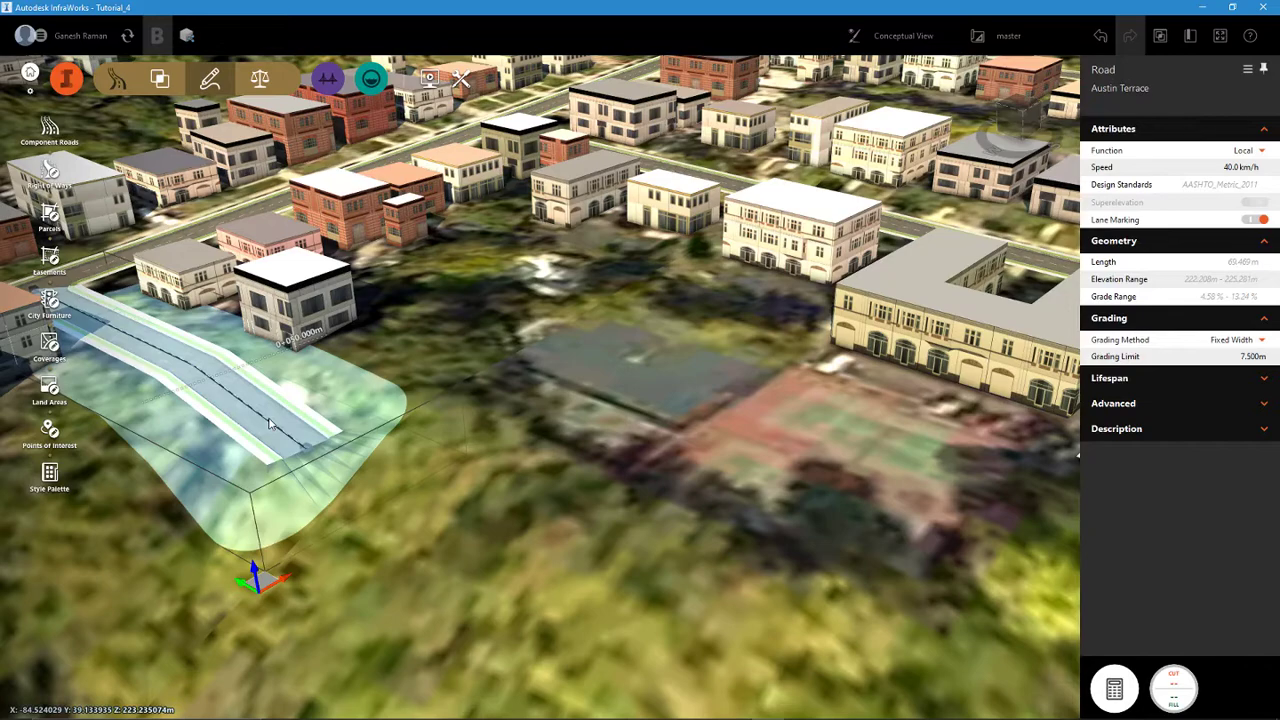
- Start a component road and choose the Element Based creation method, keeping both dead ends in view
{"action": "left_click", "coordinate": [47, 128]}
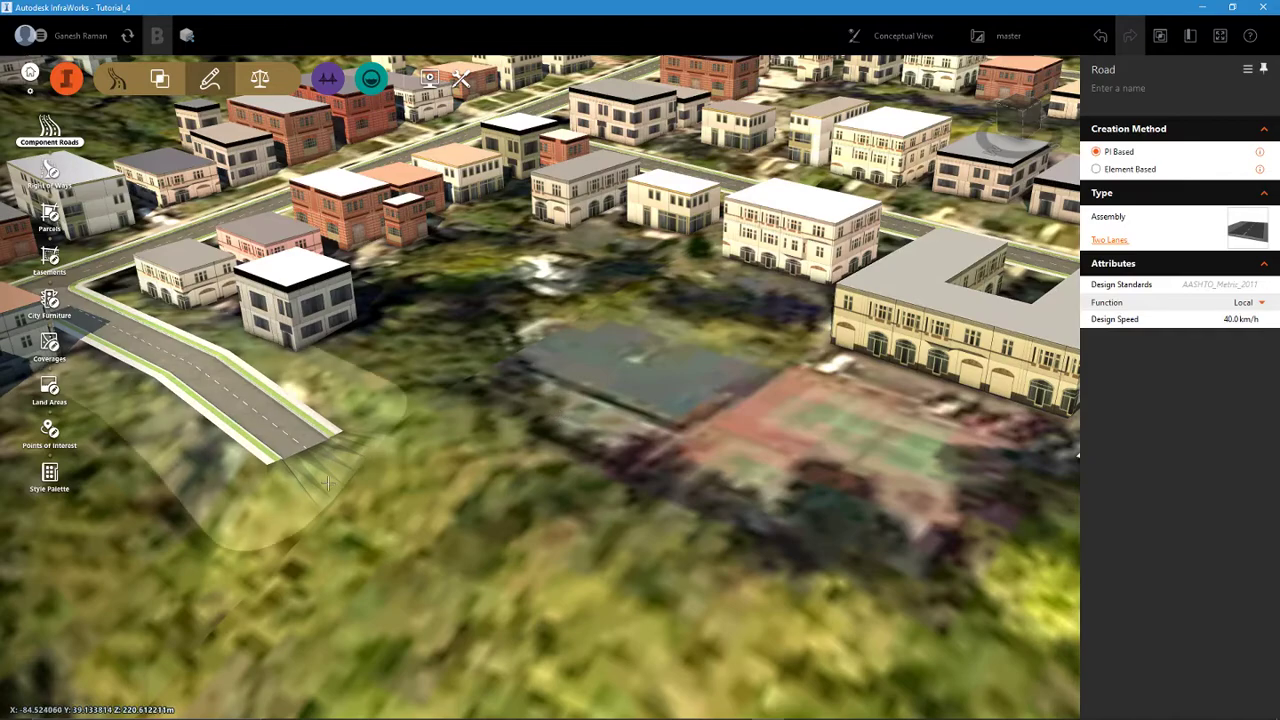
{"action": "scroll", "coordinate": [335, 442], "scroll_direction": "down", "scroll_amount": 3}
{"action": "middle_click_drag", "start_coordinate": [642, 451], "coordinate": [594, 473]}
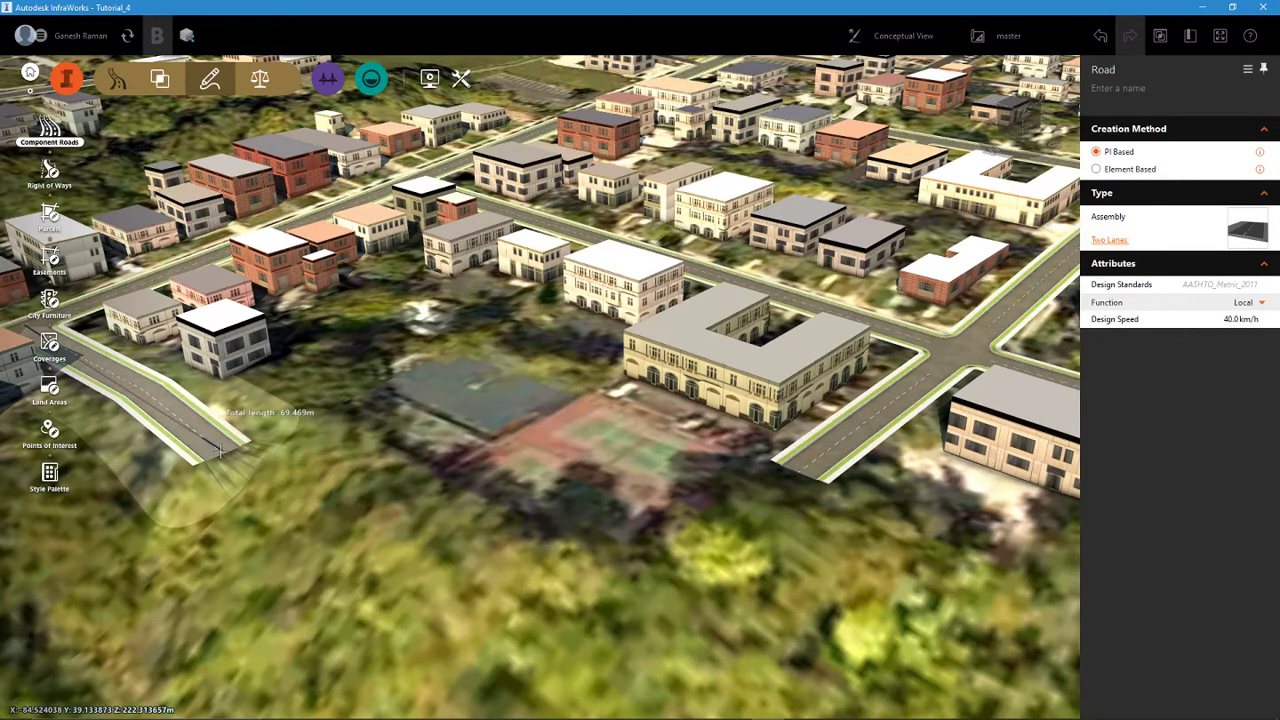
{"action": "double_click", "coordinate": [808, 471]}
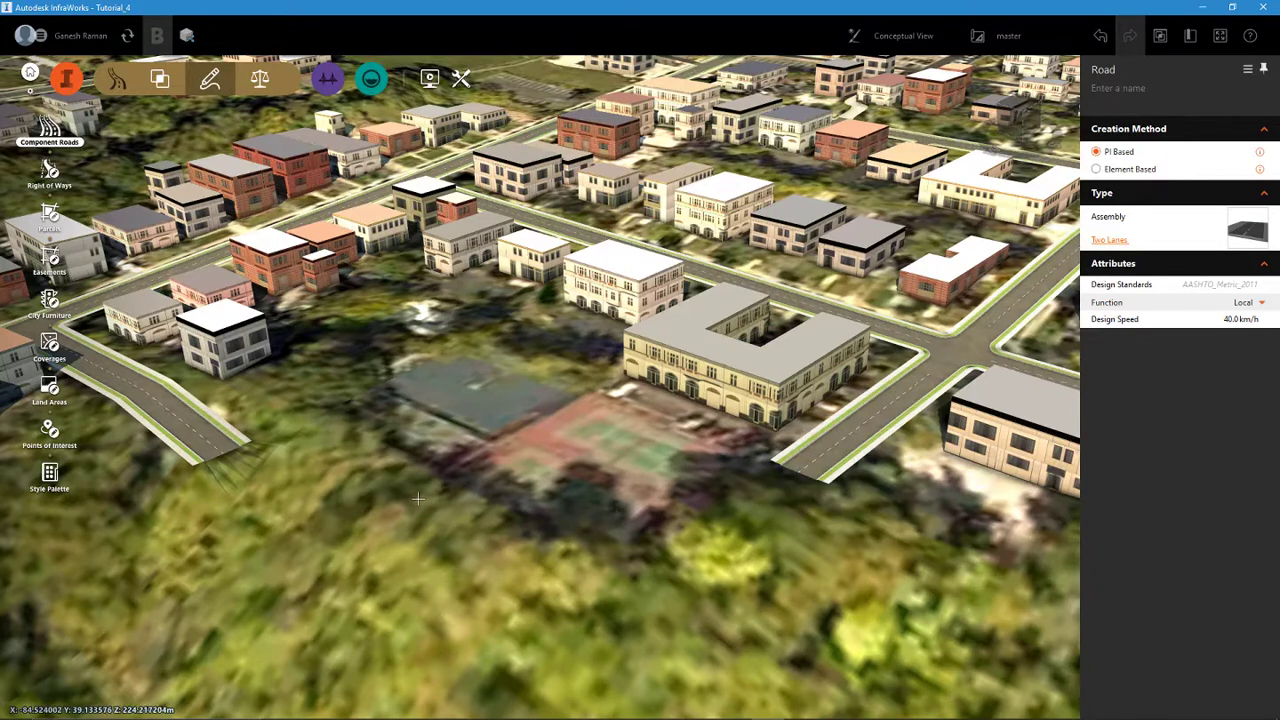
{"action": "left_click", "coordinate": [1096, 170]}
- Extend Austin Terrace from its dead end to the dead end of Joselin Avenue with a single curve about 92 m long
{"action": "left_click", "coordinate": [220, 476]}
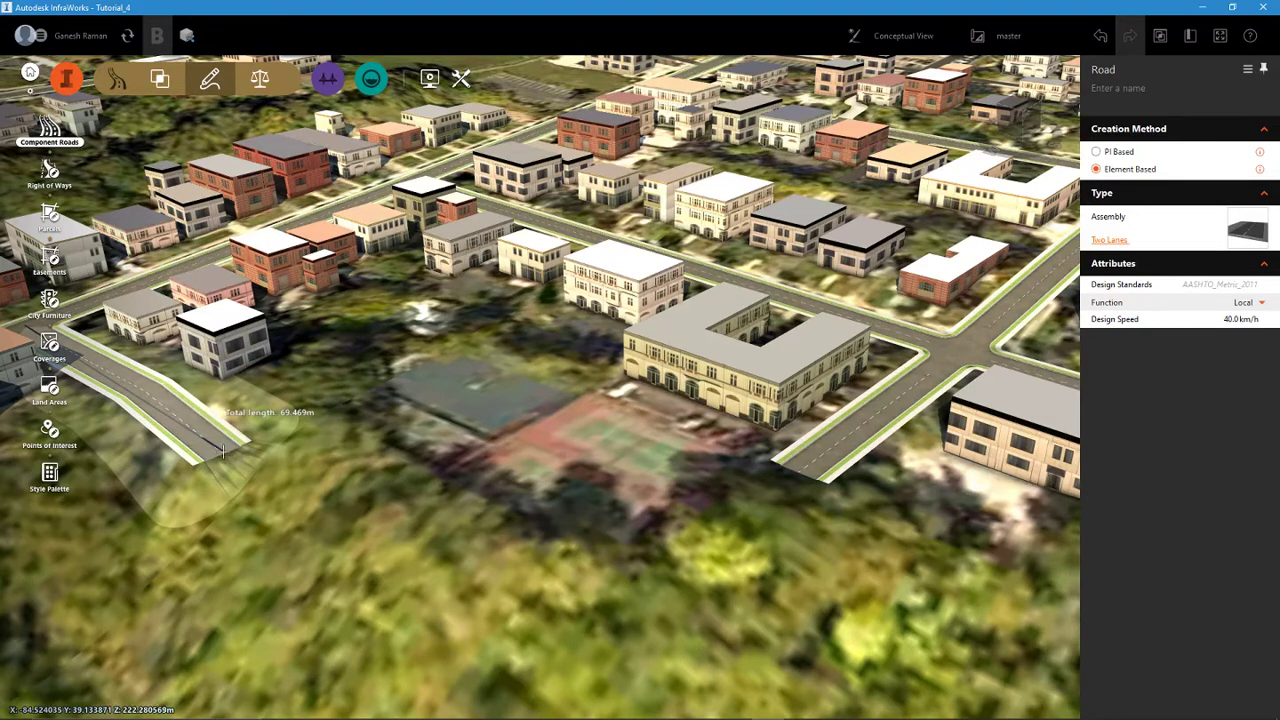
{"action": "left_click", "coordinate": [220, 452]}
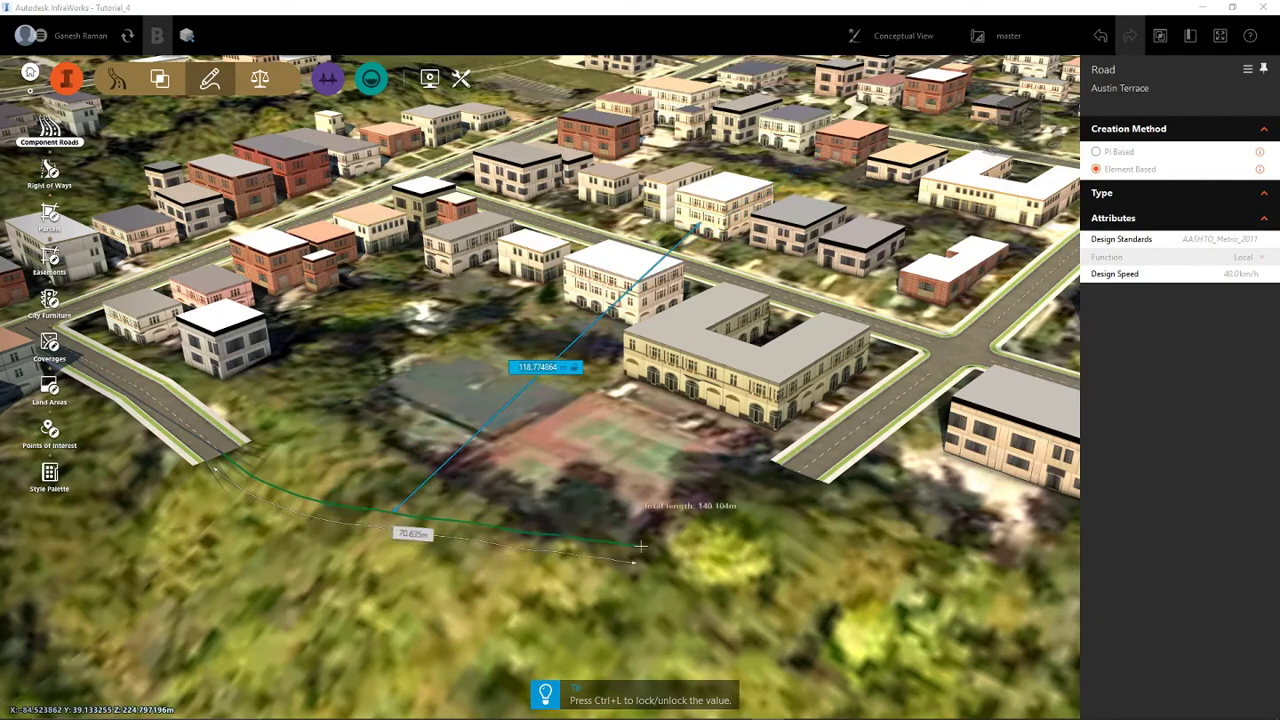
{"action": "left_click", "coordinate": [800, 470]}
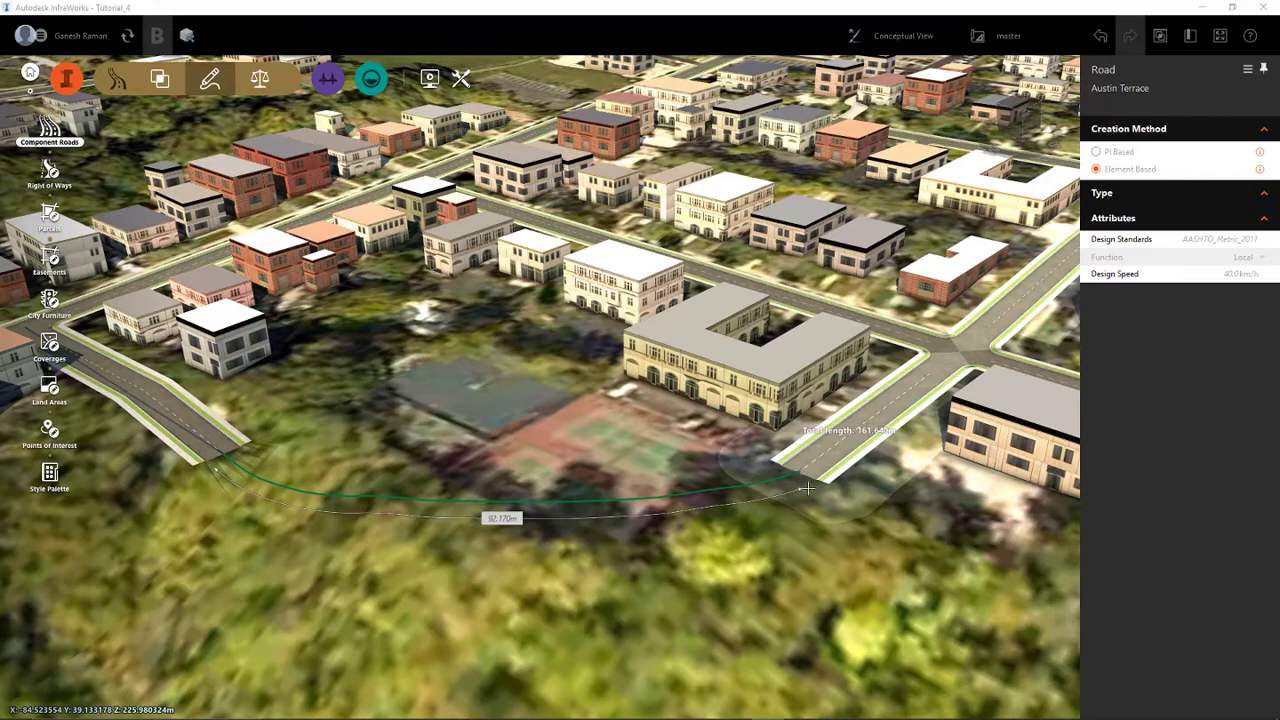
{"action": "right_click", "coordinate": [816, 487]}
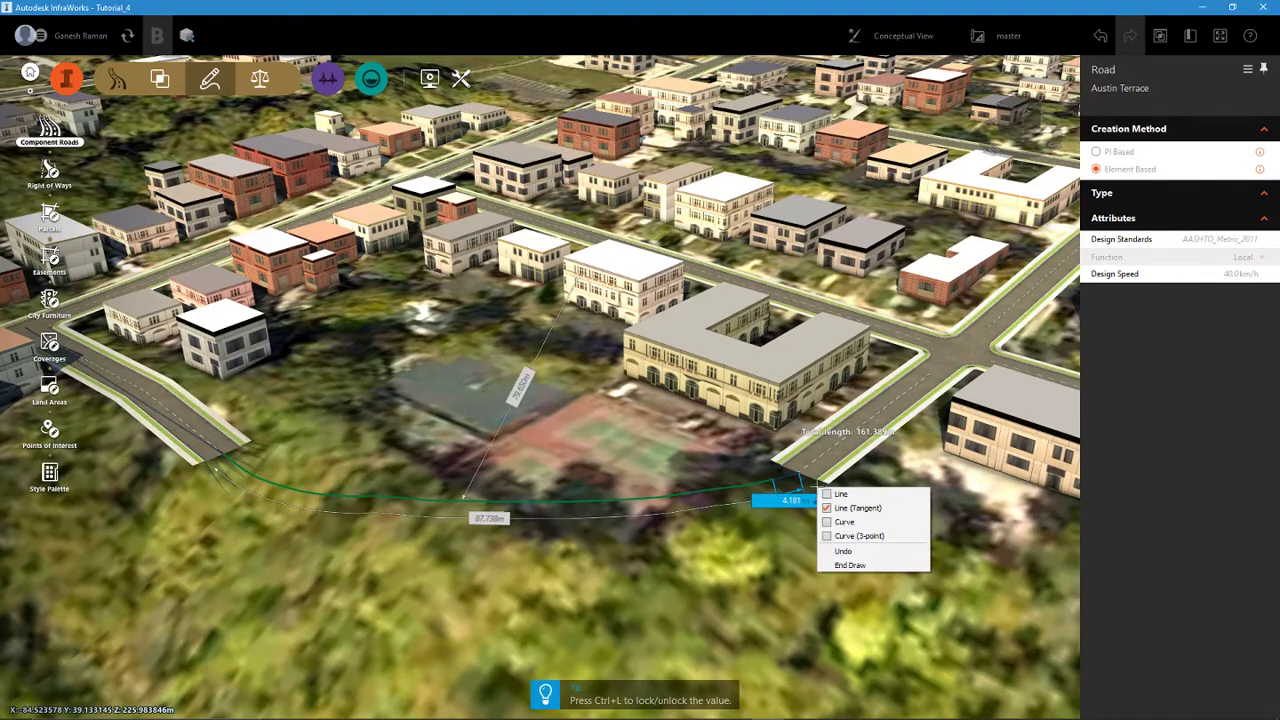
{"action": "left_click", "coordinate": [873, 565]}
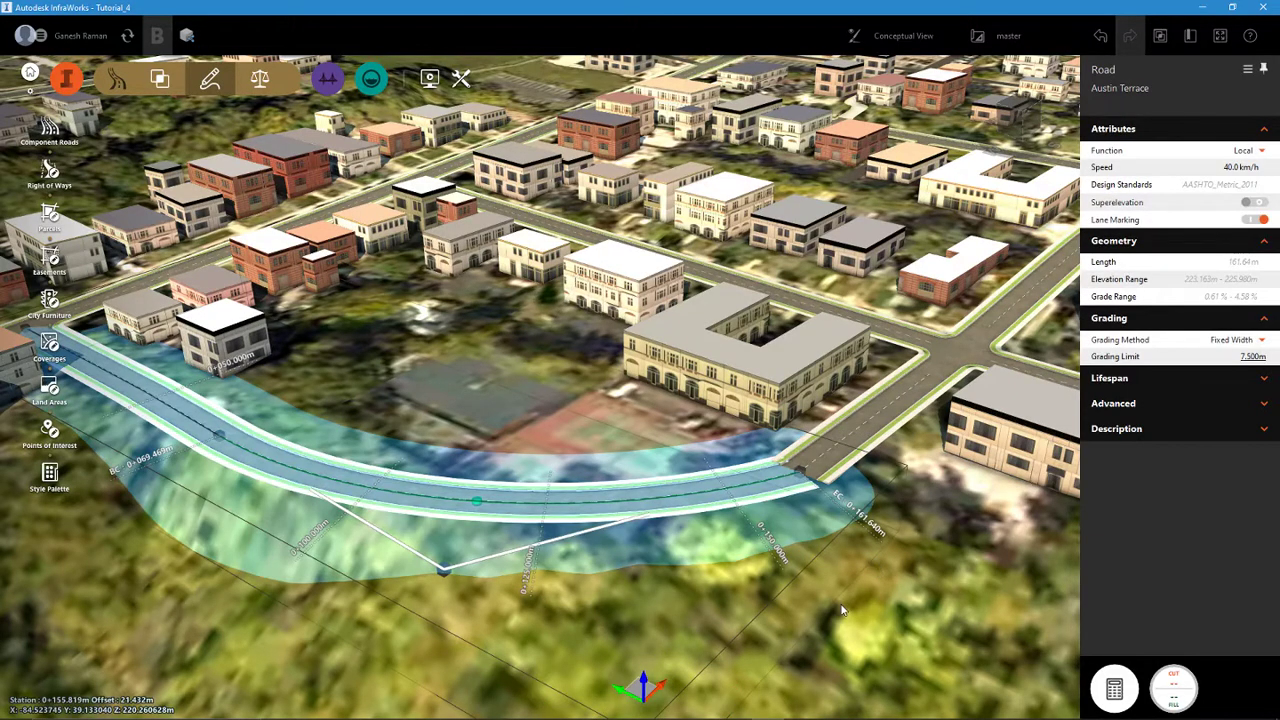
- Inspect the joint between the curved extension of Austin Terrace and Joselin Avenue, and undo the extension
{"action": "key", "text": "Escape"}
{"action": "scroll", "coordinate": [745, 604], "scroll_direction": "down", "scroll_amount": 3}
{"action": "left_click_drag", "start_coordinate": [706, 598], "coordinate": [802, 640]}
{"action": "scroll", "coordinate": [497, 610], "scroll_direction": "up", "scroll_amount": 3}
{"action": "left_click_drag", "start_coordinate": [543, 570], "coordinate": [583, 502]}
{"action": "scroll", "coordinate": [792, 546], "scroll_direction": "up", "scroll_amount": 5}
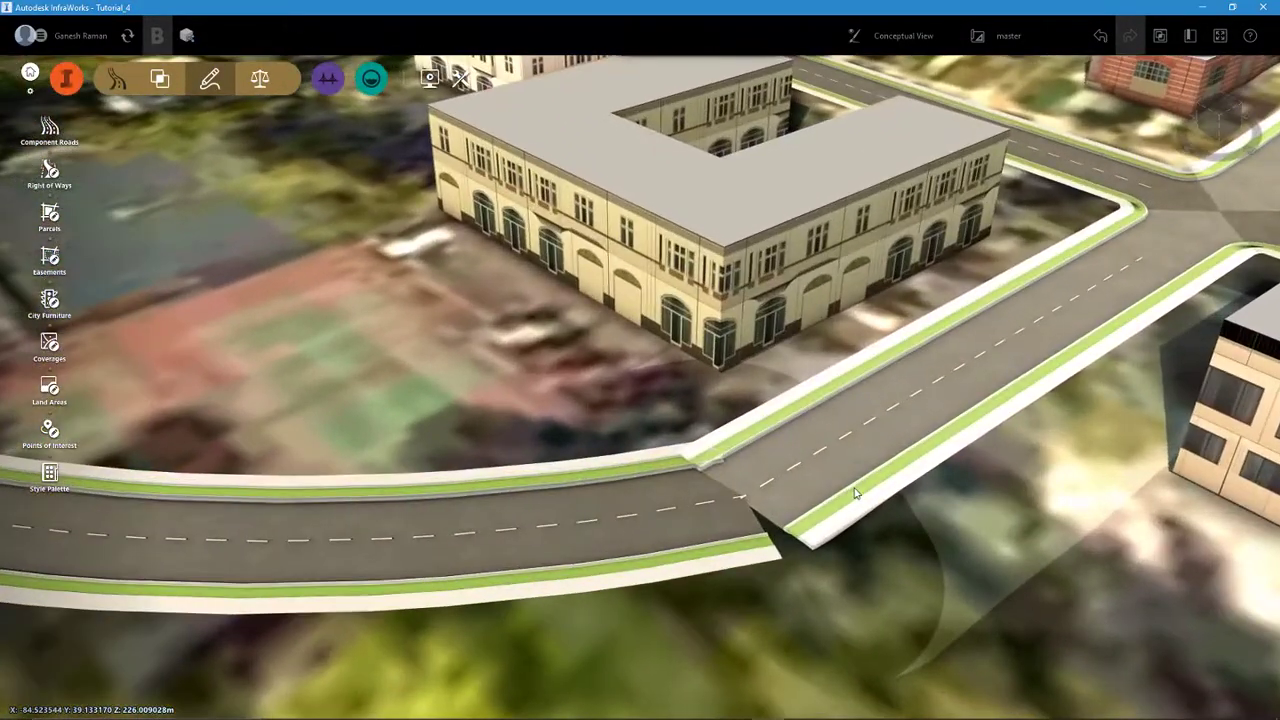
{"action": "scroll", "coordinate": [855, 493], "scroll_direction": "up", "scroll_amount": 1}
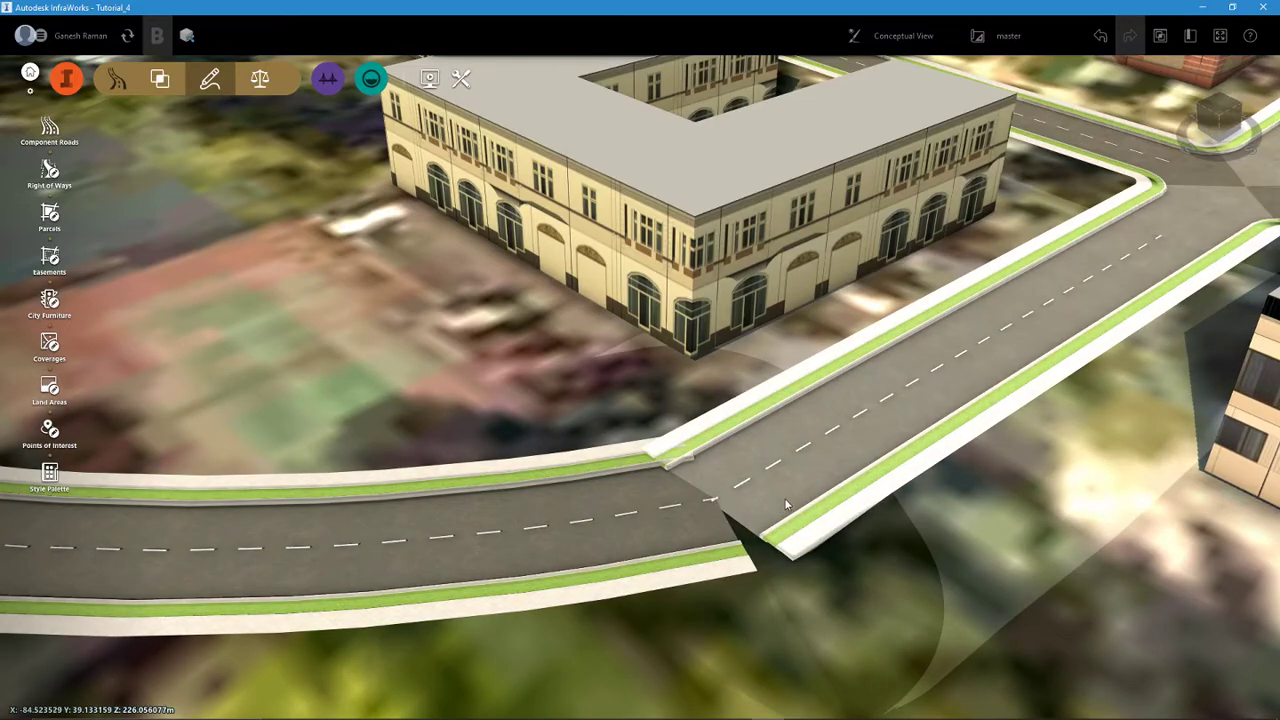
{"action": "scroll", "coordinate": [786, 505], "scroll_direction": "down", "scroll_amount": 5}
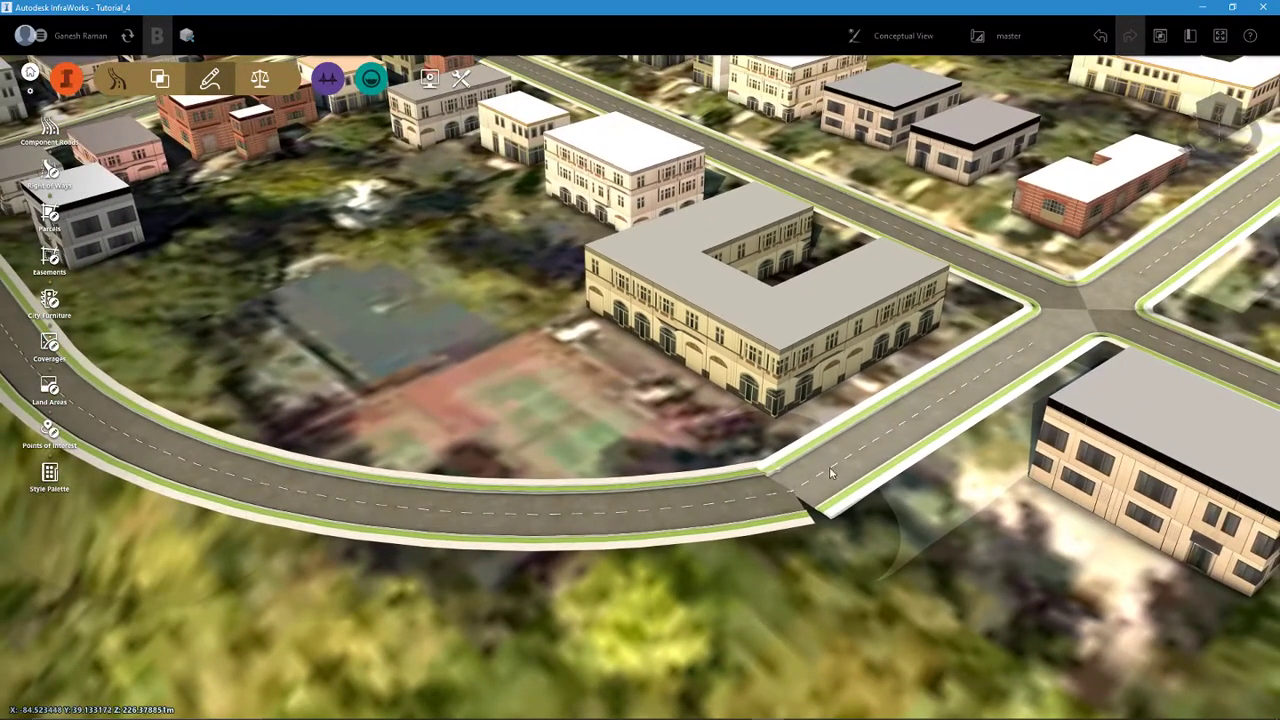
{"action": "scroll", "coordinate": [756, 499], "scroll_direction": "down", "scroll_amount": 3}
{"action": "scroll", "coordinate": [635, 535], "scroll_direction": "down", "scroll_amount": 3}
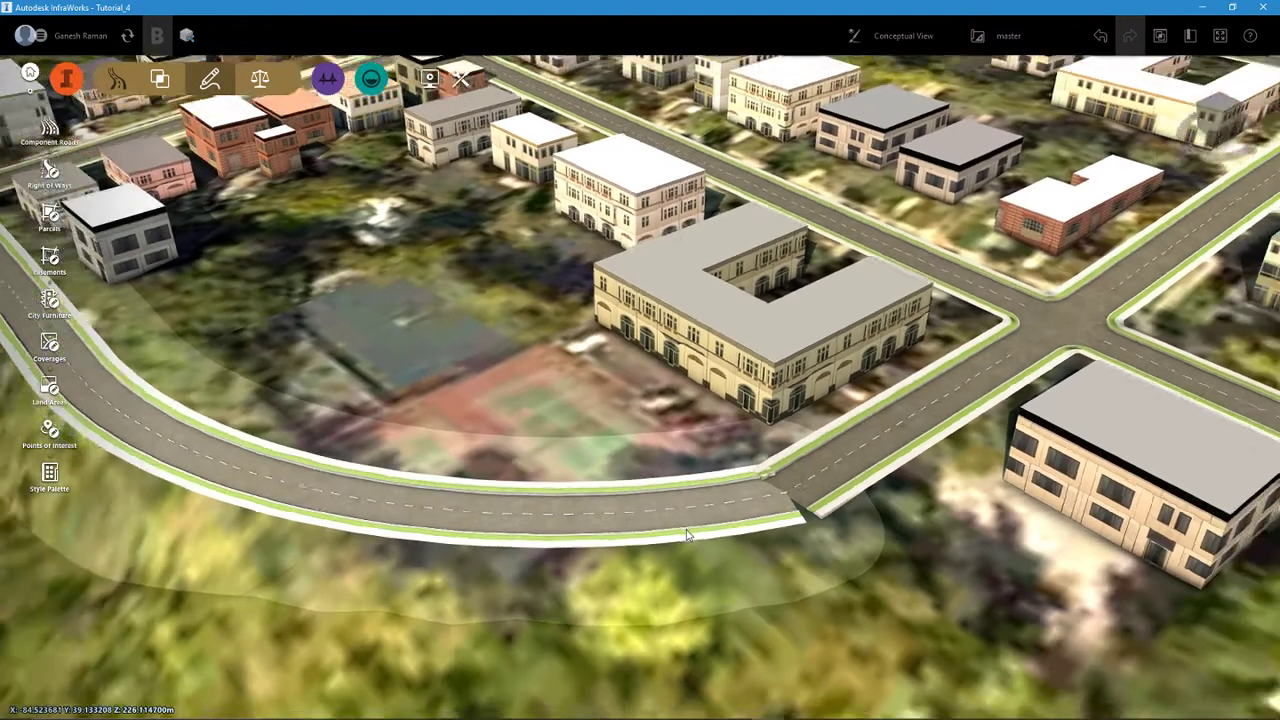
{"action": "middle_click_drag", "start_coordinate": [640, 546], "coordinate": [890, 536]}
{"action": "middle_click_drag", "start_coordinate": [715, 548], "coordinate": [641, 543]}
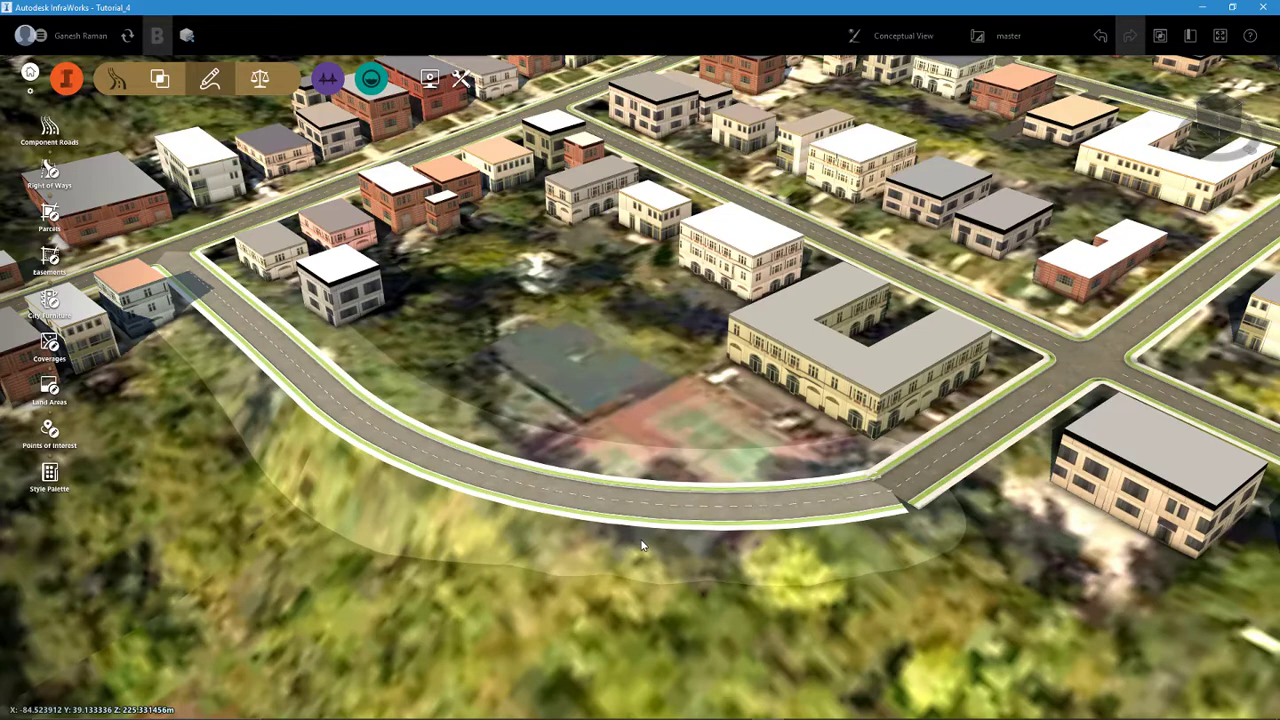
{"action": "key", "text": "ctrl+z"}
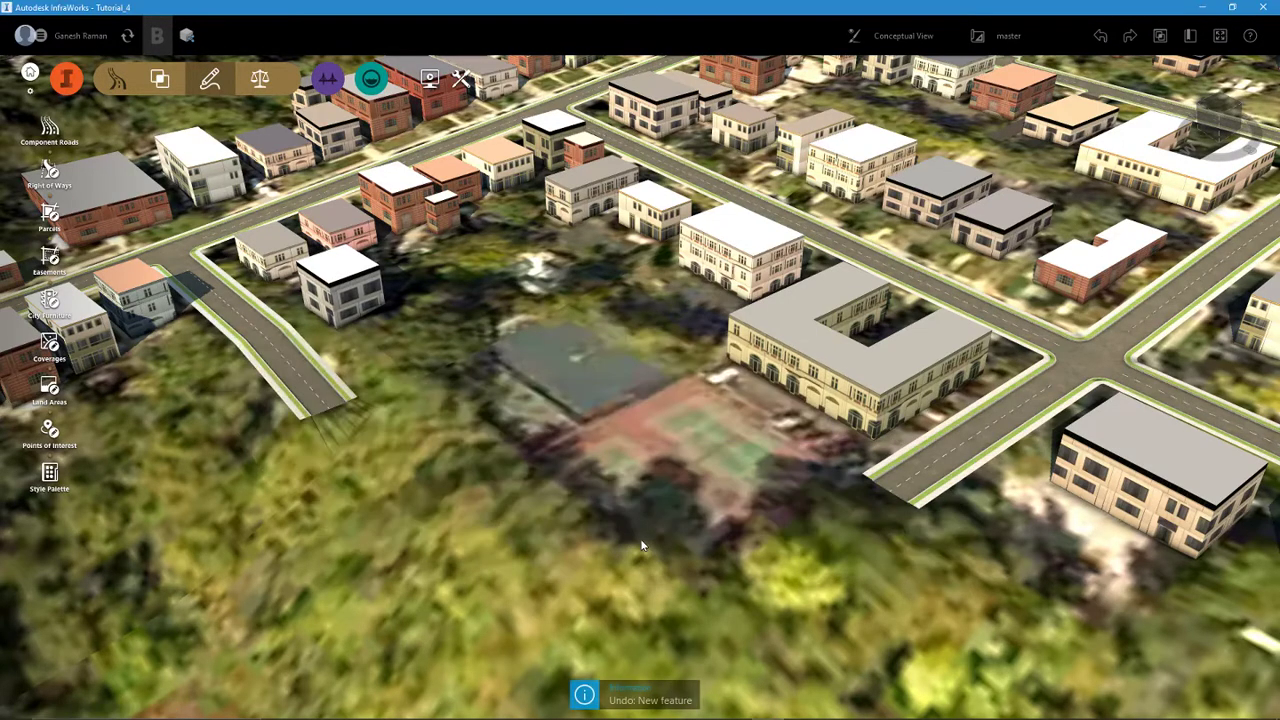
- Extend Austin Terrace from its dead end with a straight Line element about 51 m long, using the component road tool
{"action": "left_click", "coordinate": [49, 128]}
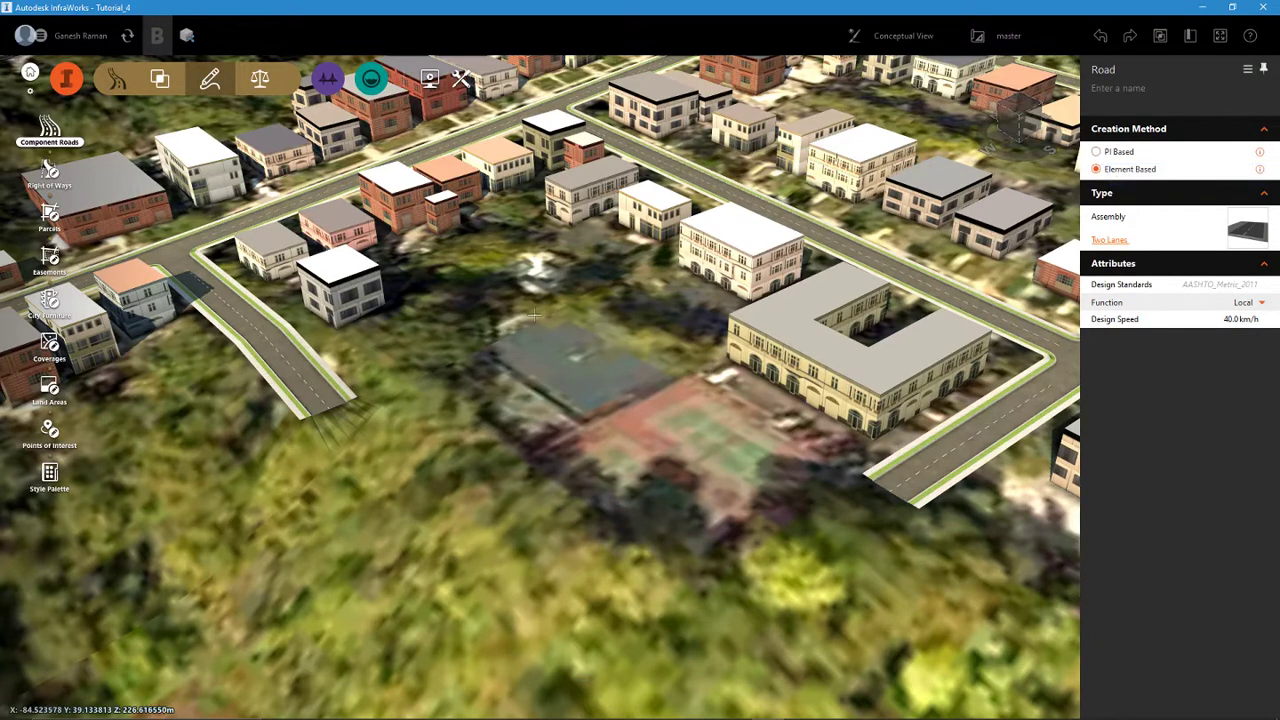
{"action": "left_click", "coordinate": [329, 407]}
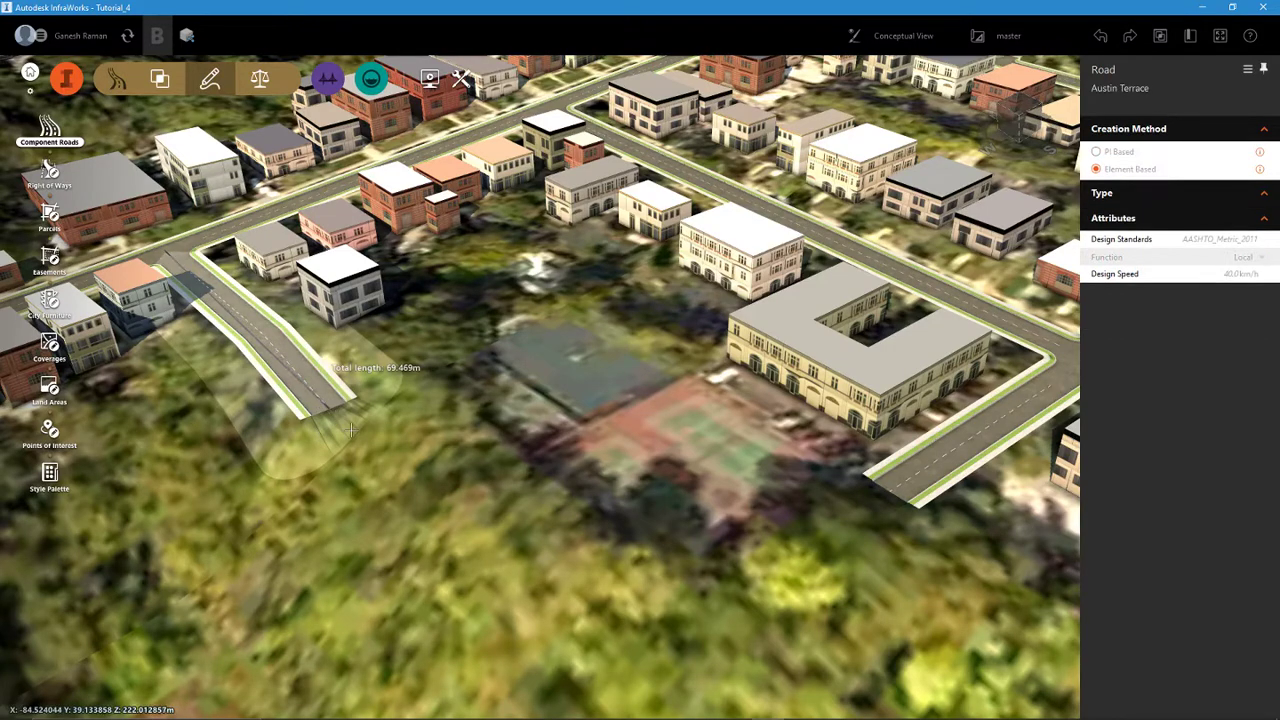
{"action": "right_click", "coordinate": [398, 474]}
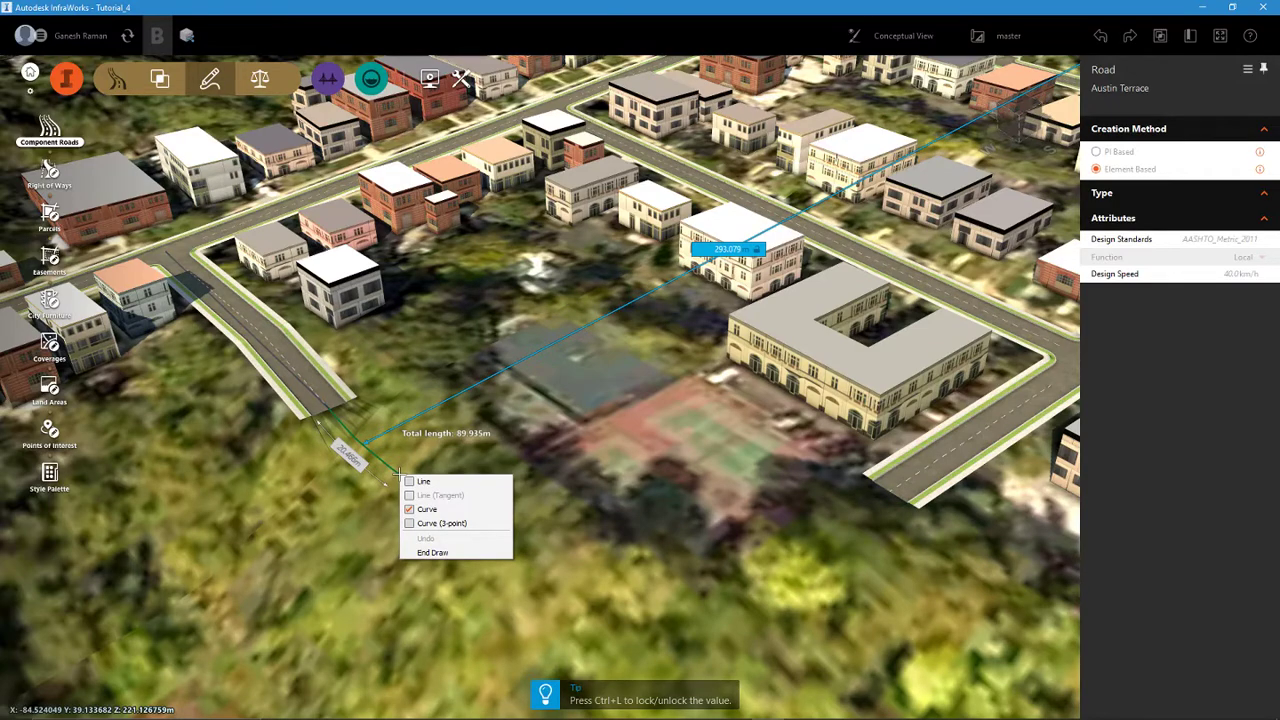
{"action": "left_click", "coordinate": [409, 481]}
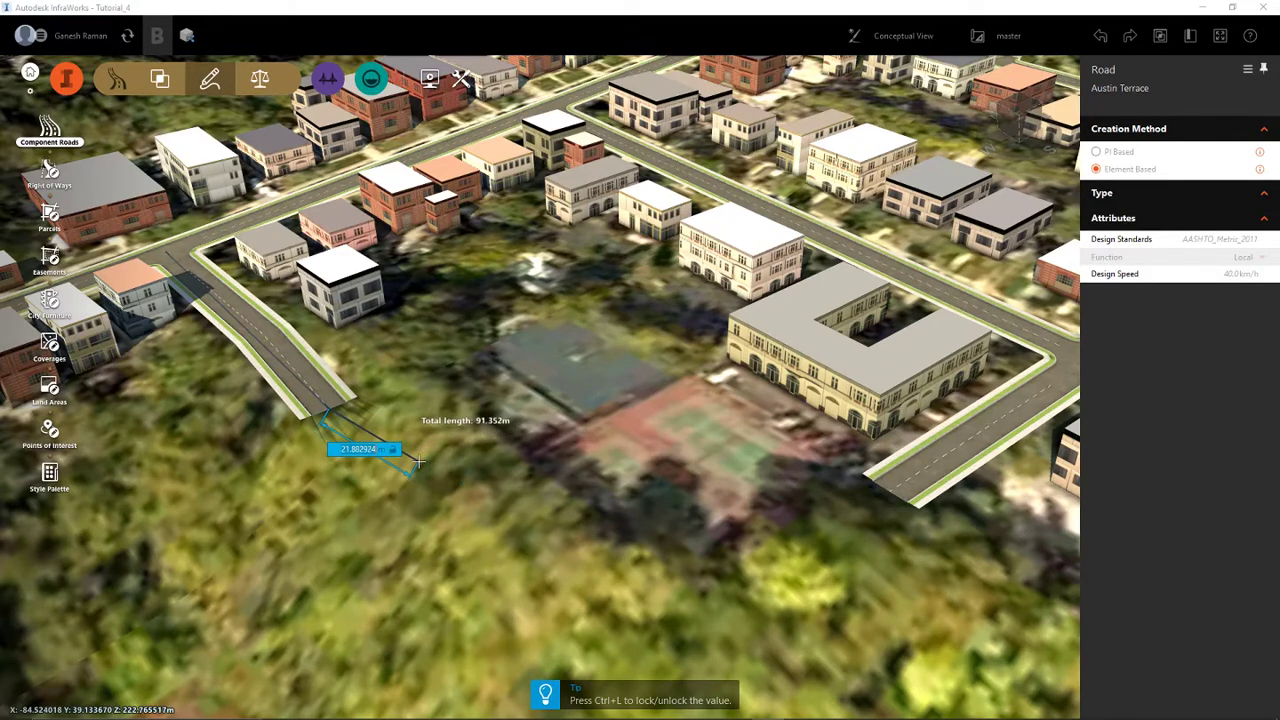
{"action": "right_click", "coordinate": [419, 462]}
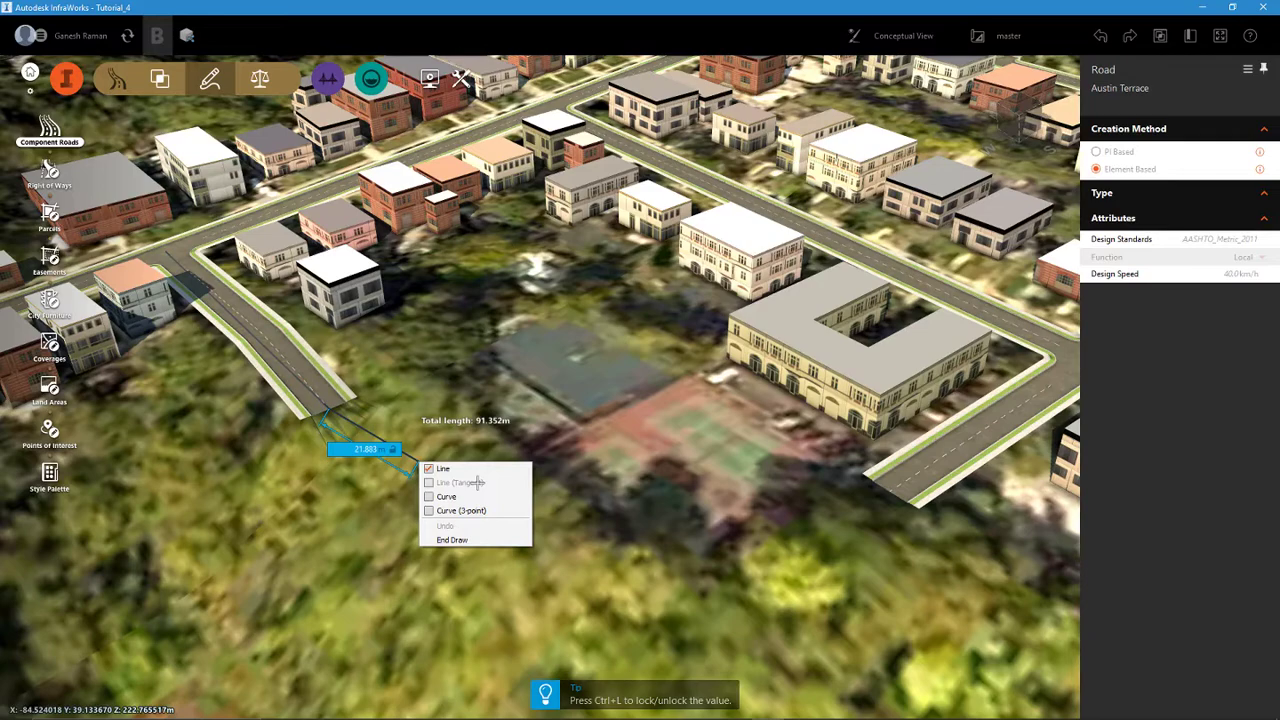
{"action": "left_click", "coordinate": [538, 436]}
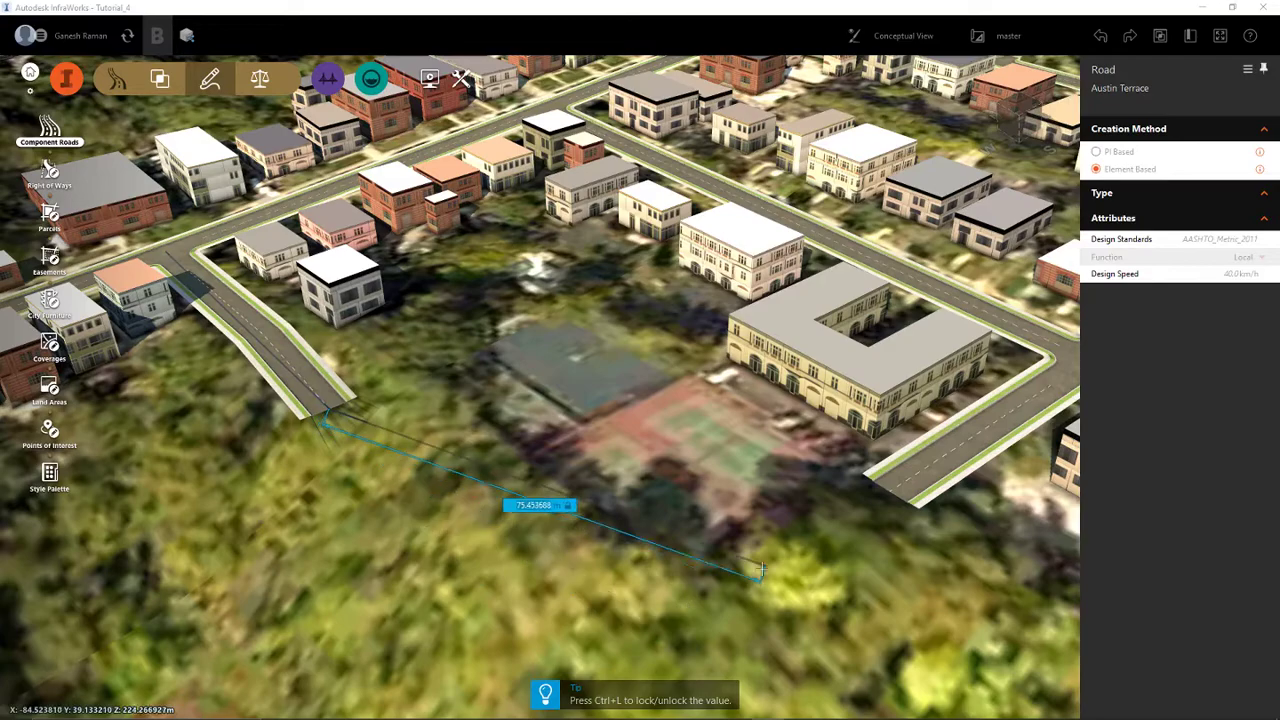
{"action": "middle_click_drag", "start_coordinate": [675, 570], "coordinate": [582, 450]}
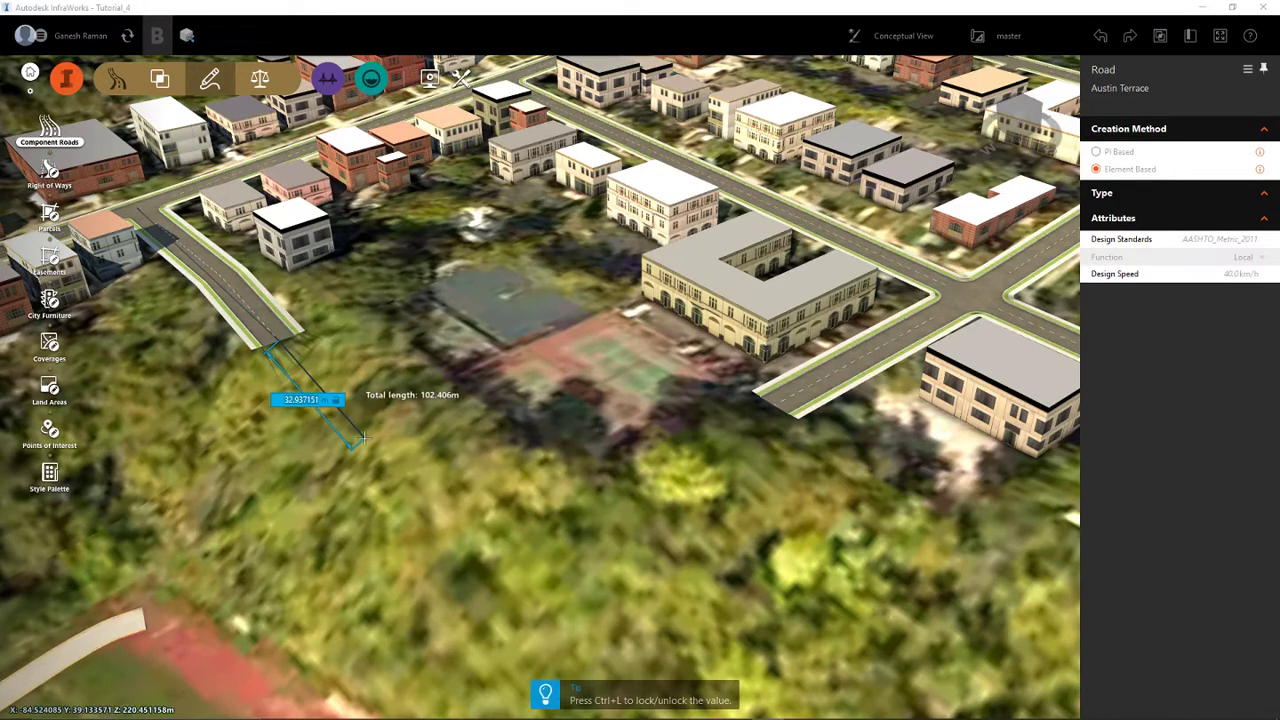
{"action": "left_click", "coordinate": [428, 487]}
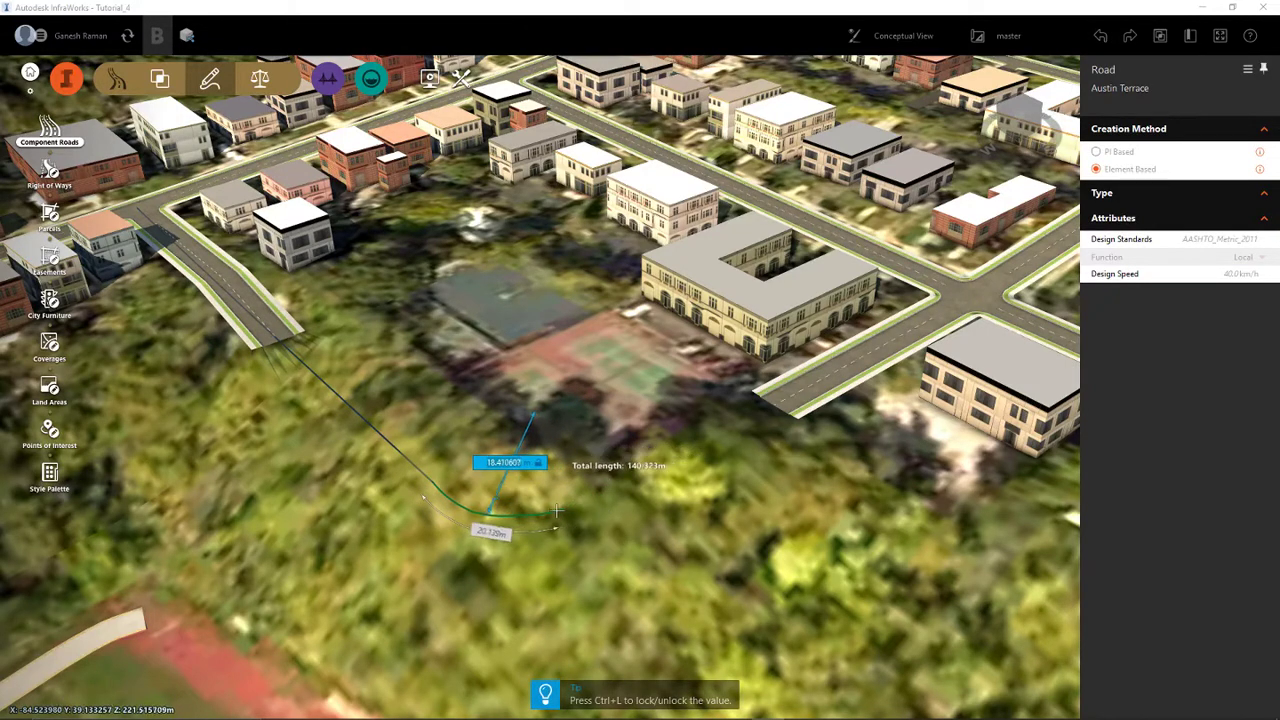
- Continue the extension with a Curve element of about 22 m radius, bending towards the dead end of Joselin Avenue
{"action": "right_click", "coordinate": [619, 491]}
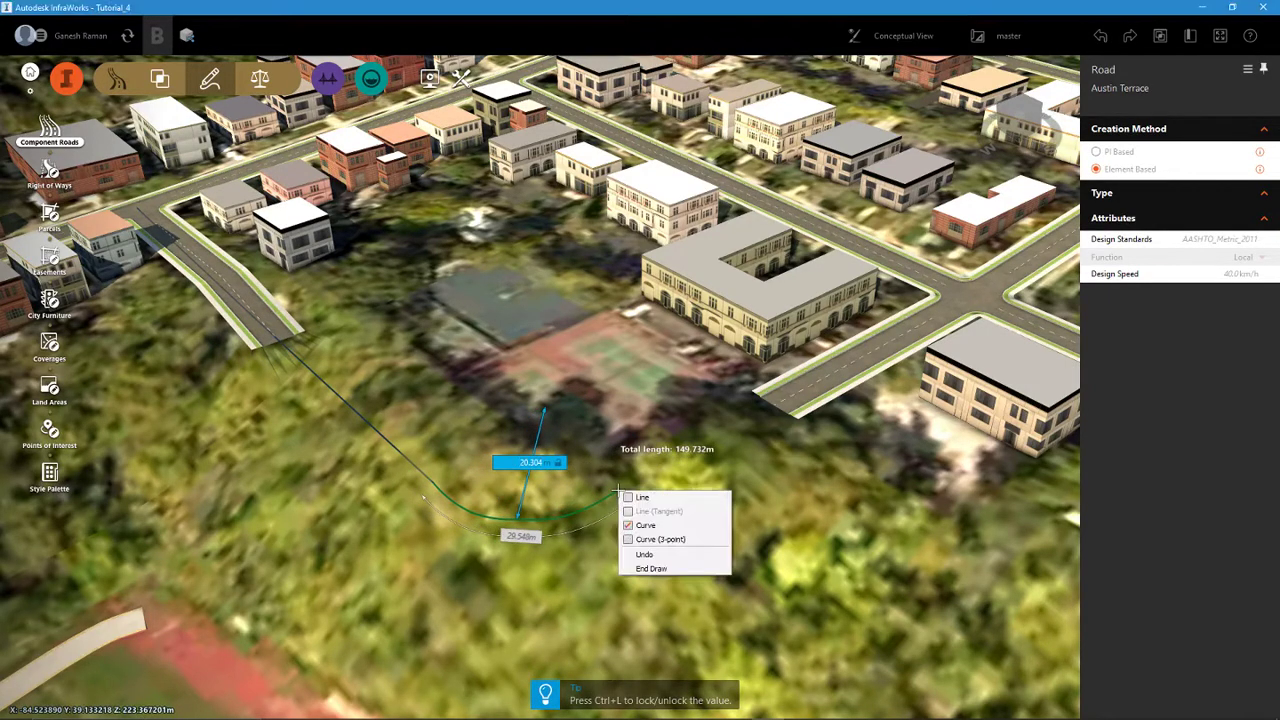
{"action": "left_click", "coordinate": [692, 525]}
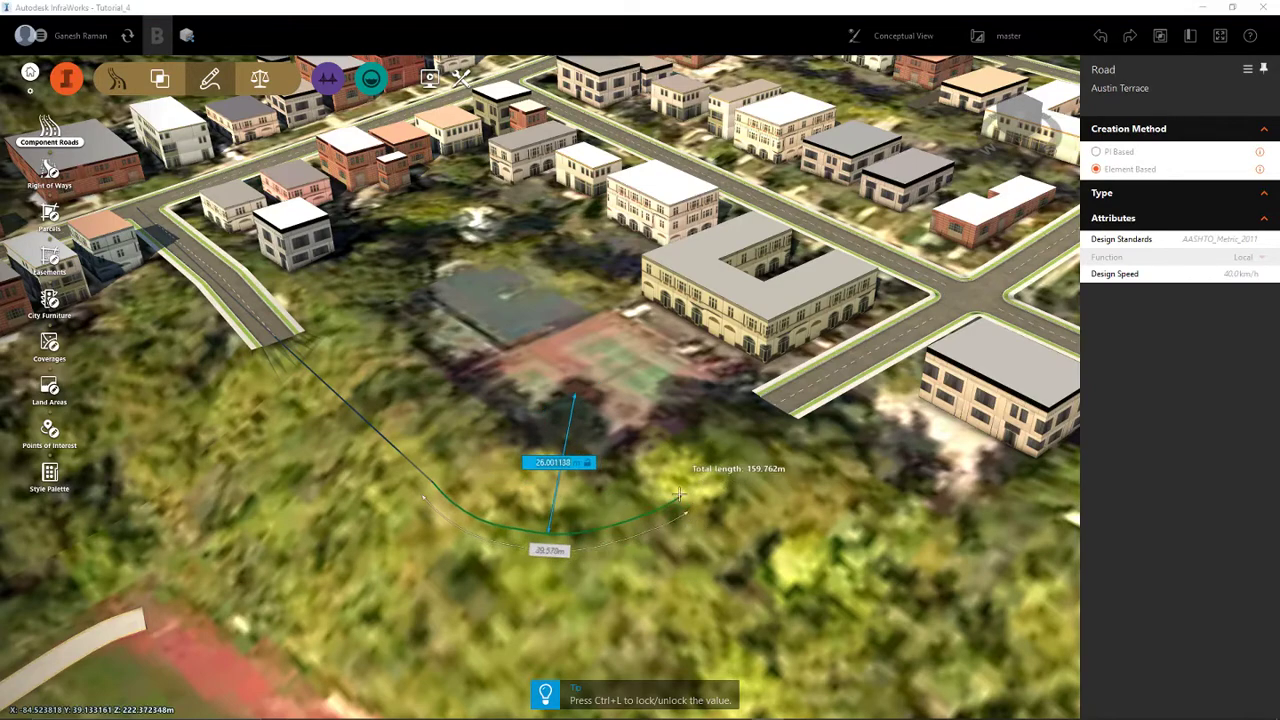
{"action": "right_click", "coordinate": [672, 478]}
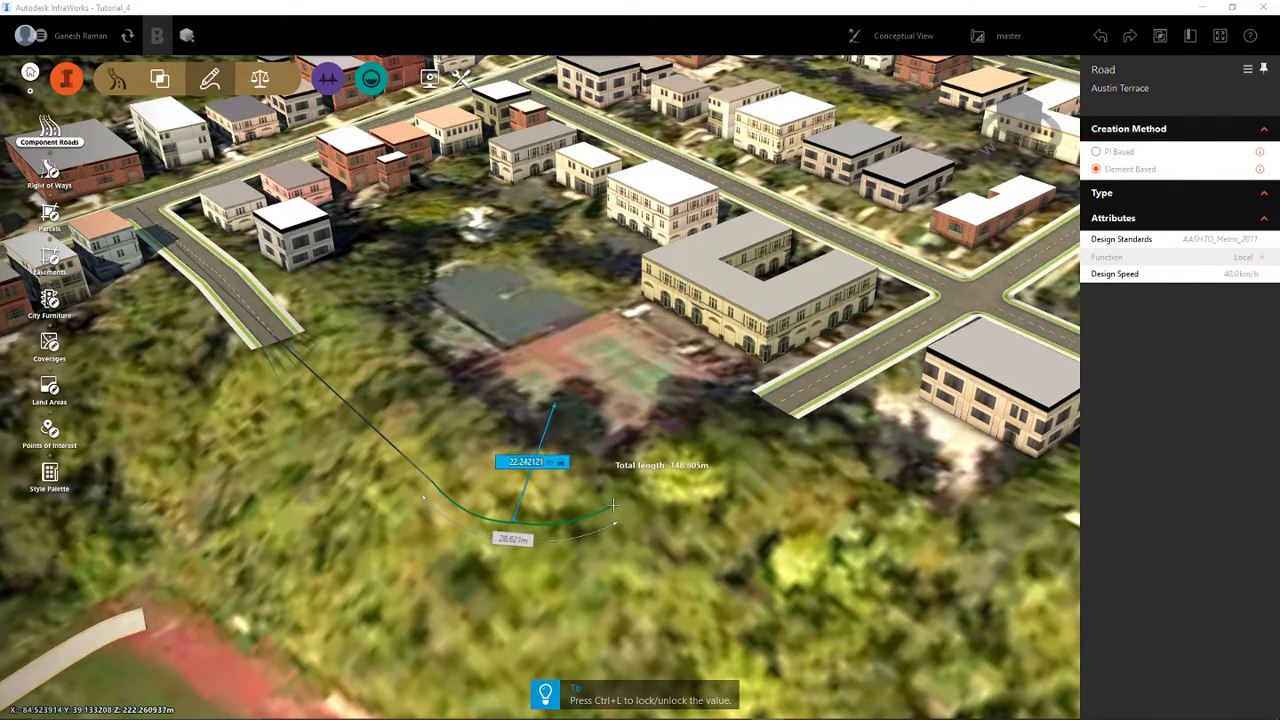
{"action": "left_click", "coordinate": [613, 506]}
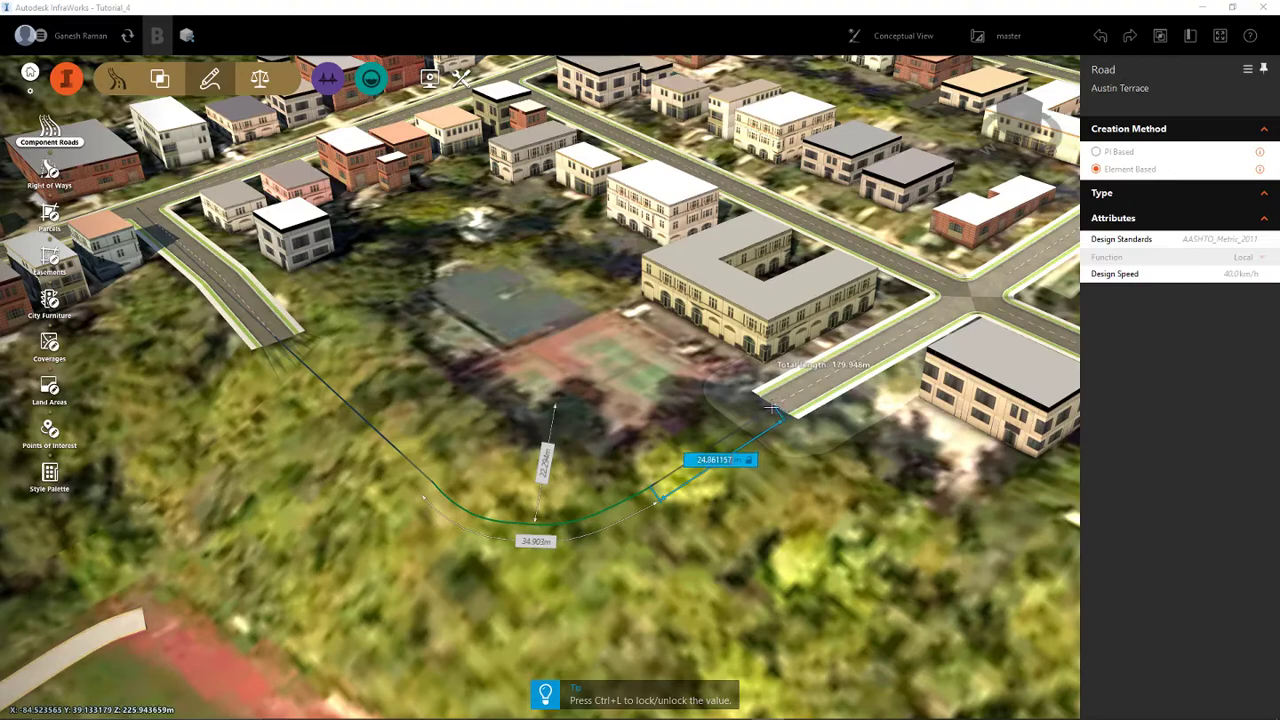
- Close the gap with a straight element about 25 m long to Joselin Avenue's dead end and end the drawing
{"action": "scroll", "coordinate": [772, 408], "scroll_direction": "up", "scroll_amount": 6}
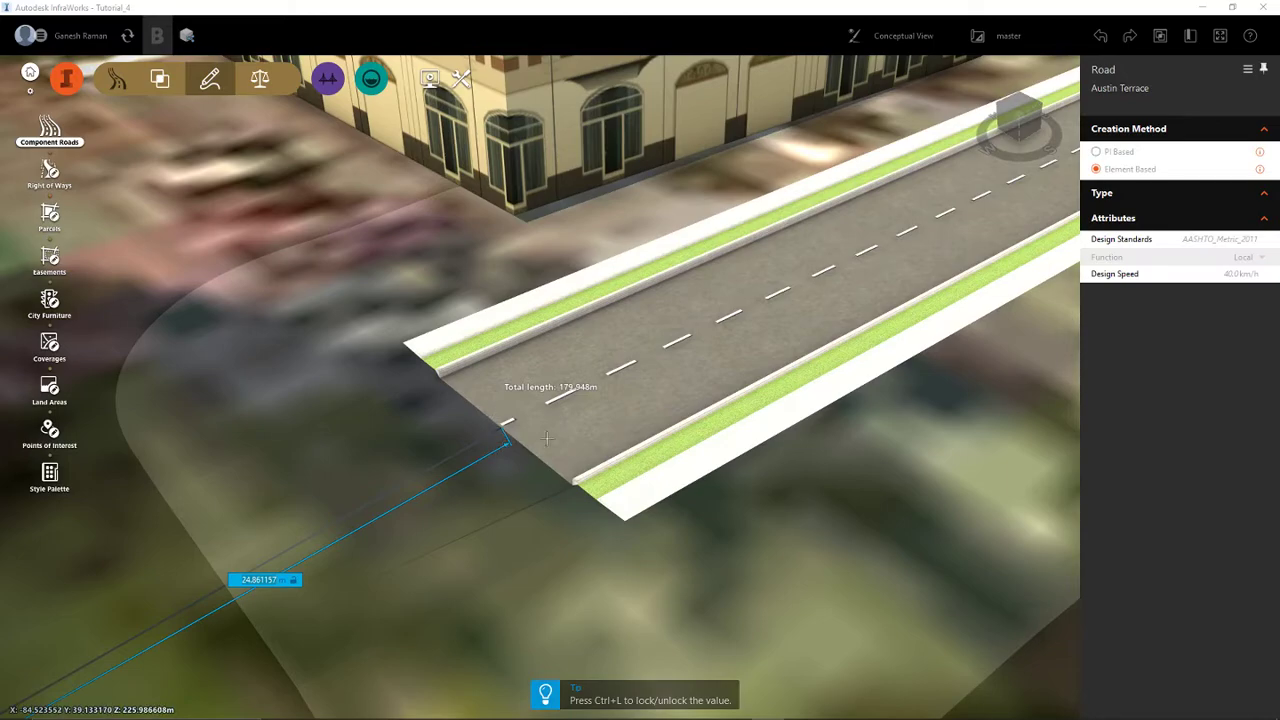
{"action": "scroll", "coordinate": [545, 437], "scroll_direction": "down", "scroll_amount": 3}
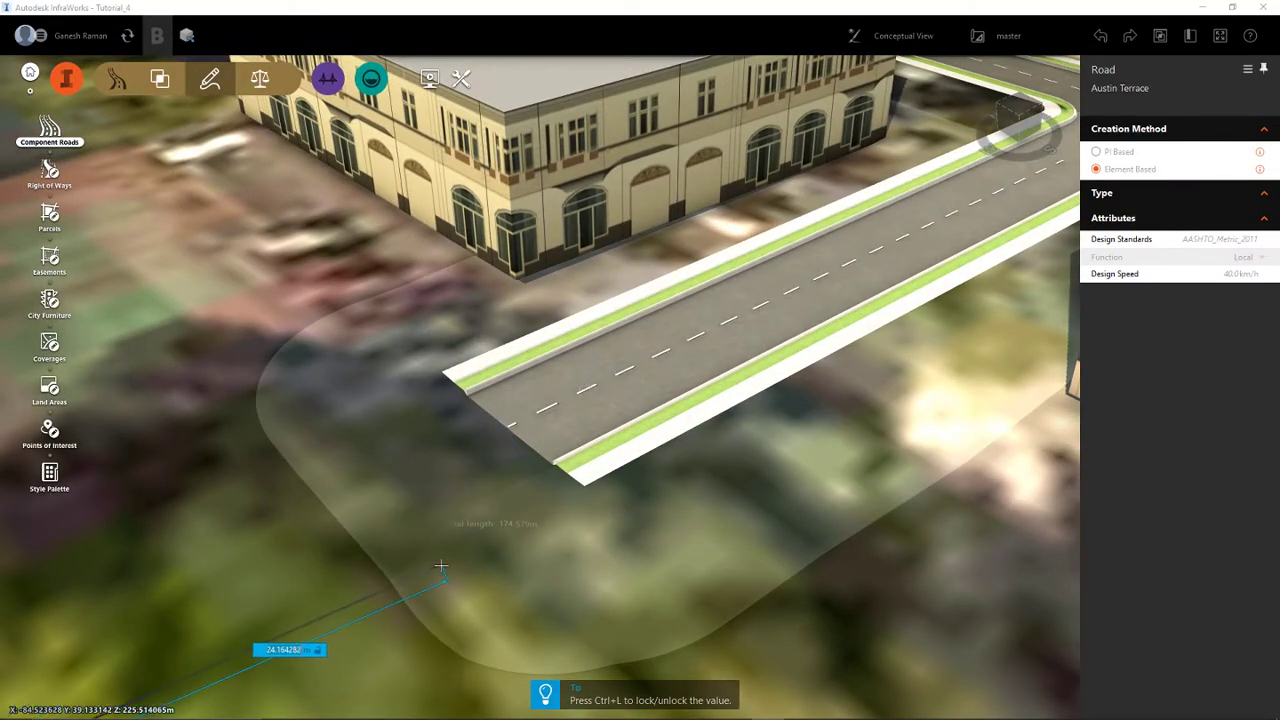
{"action": "scroll", "coordinate": [508, 432], "scroll_direction": "down", "scroll_amount": 4}
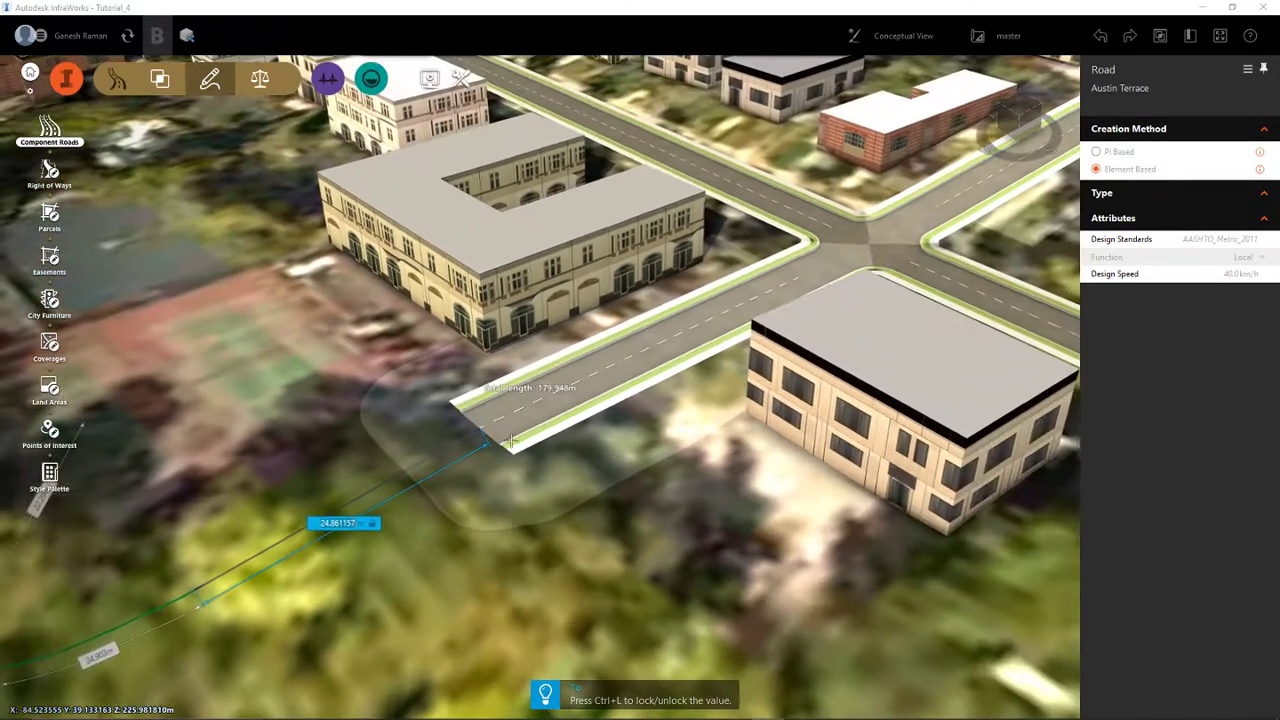
{"action": "scroll", "coordinate": [495, 435], "scroll_direction": "down", "scroll_amount": 3}
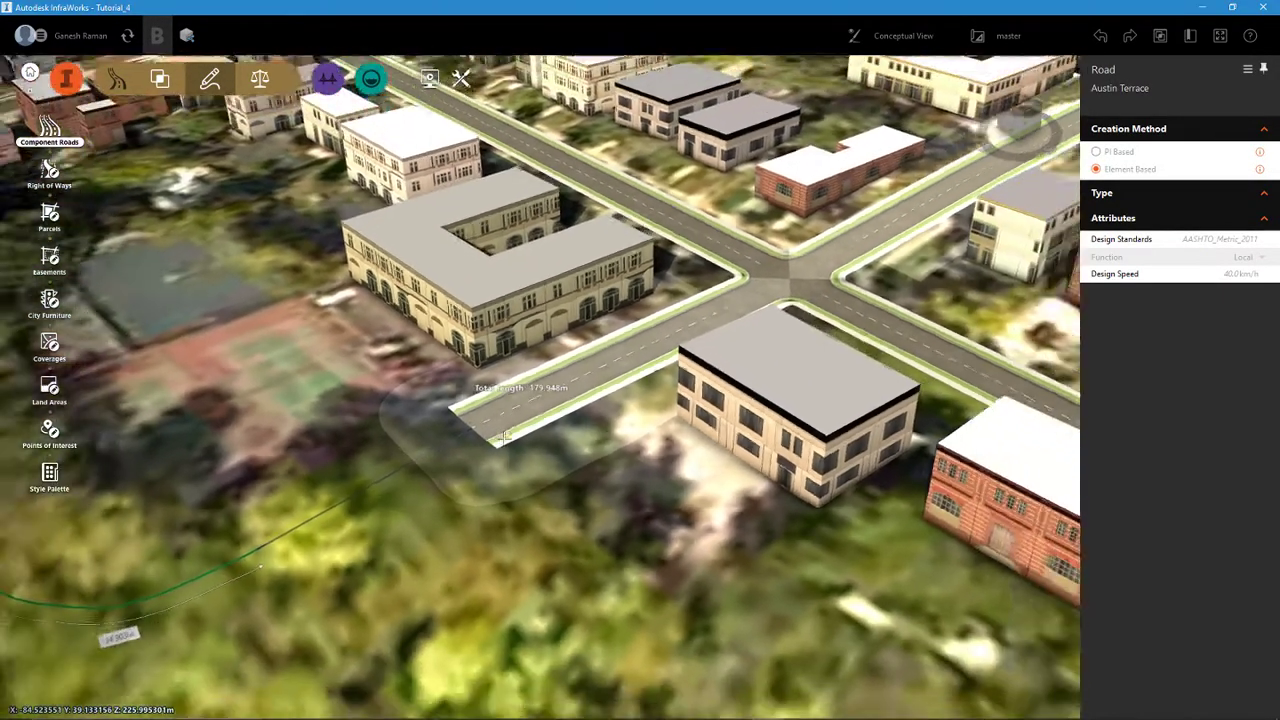
{"action": "right_click", "coordinate": [503, 437]}
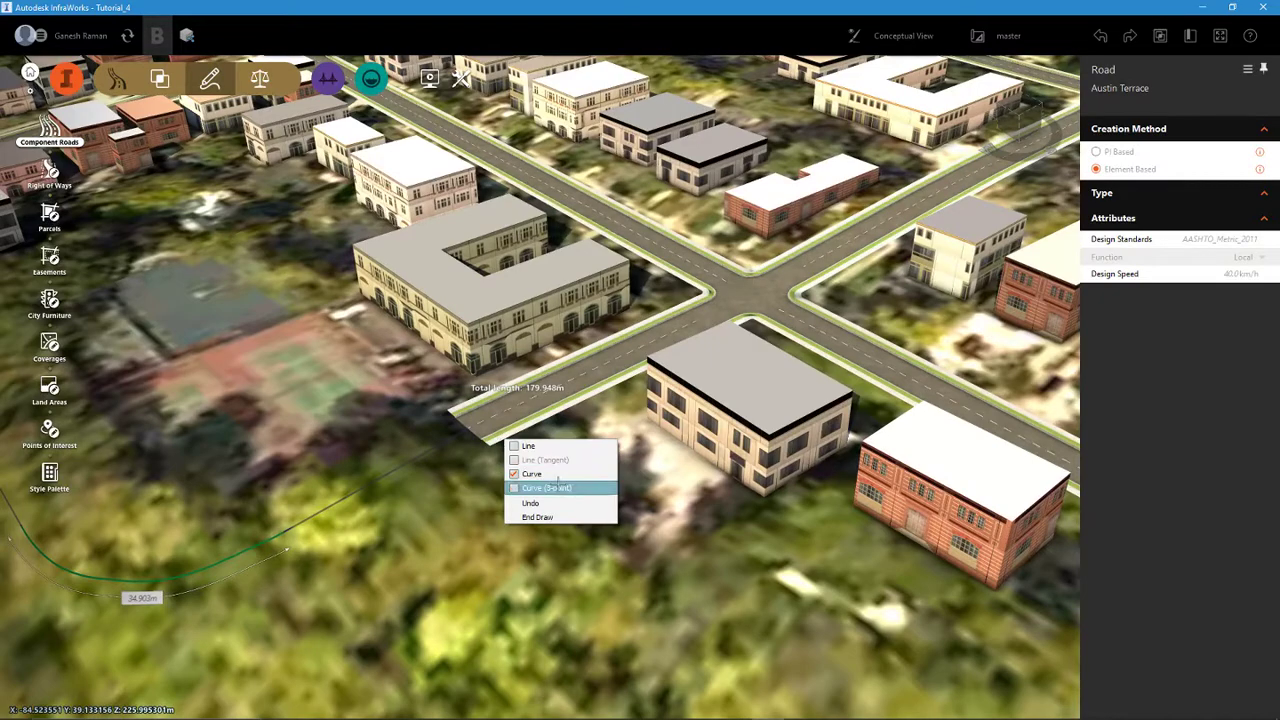
{"action": "left_click", "coordinate": [540, 517]}
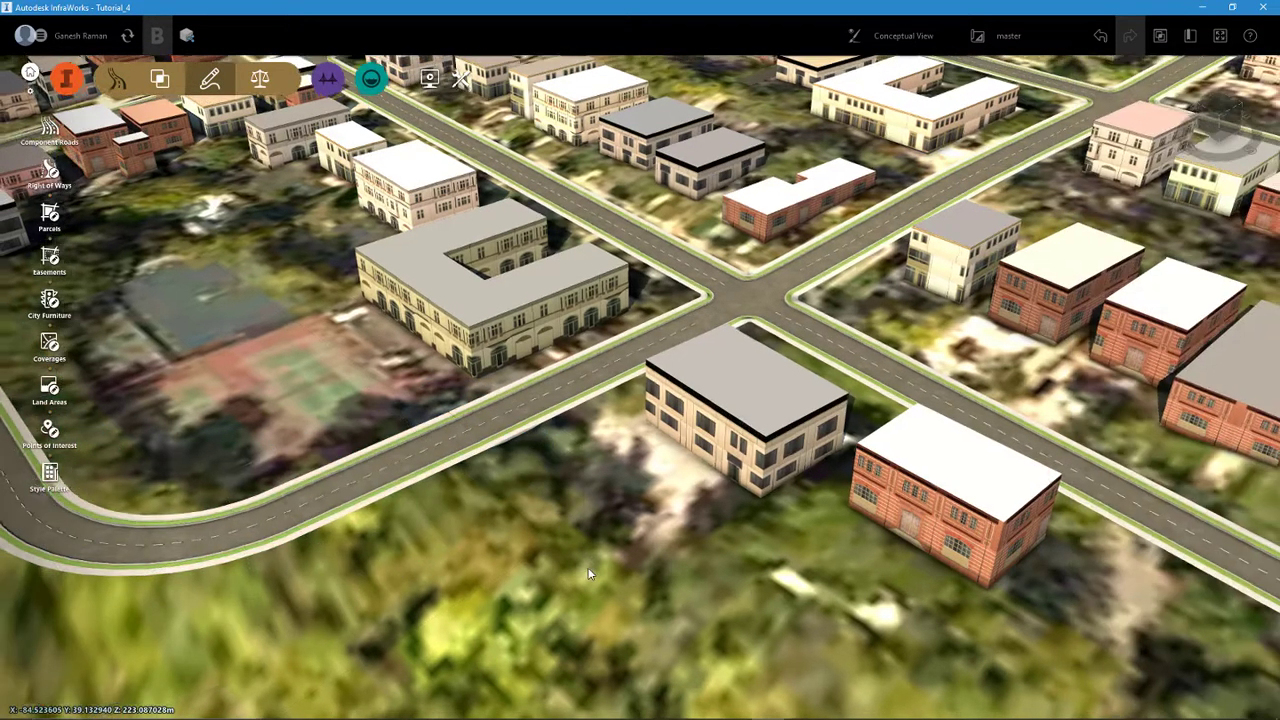
- Inspect the extended Austin Terrace from the new bend back to its original section and select the road
{"action": "scroll", "coordinate": [589, 573], "scroll_direction": "down", "scroll_amount": 2}
{"action": "middle_click_drag", "start_coordinate": [405, 588], "coordinate": [905, 622]}
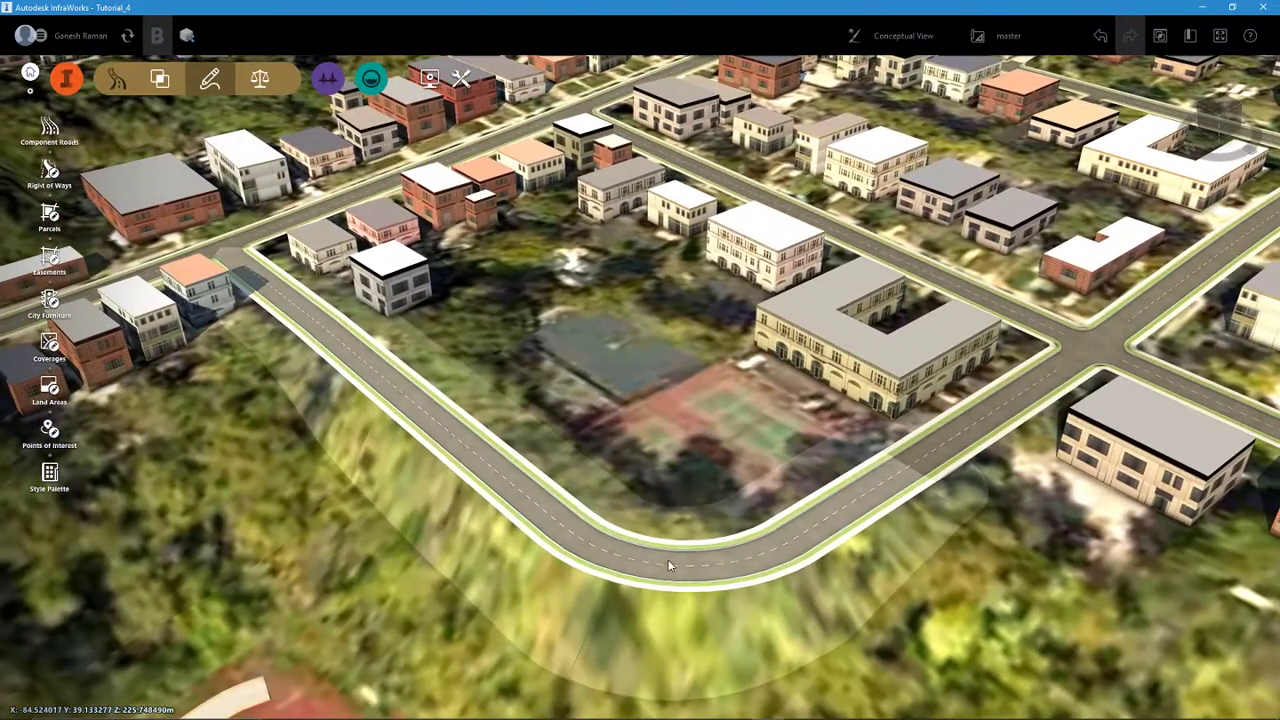
{"action": "middle_click_drag", "start_coordinate": [520, 535], "coordinate": [849, 609]}
{"action": "scroll", "coordinate": [708, 506], "scroll_direction": "down", "scroll_amount": 3}
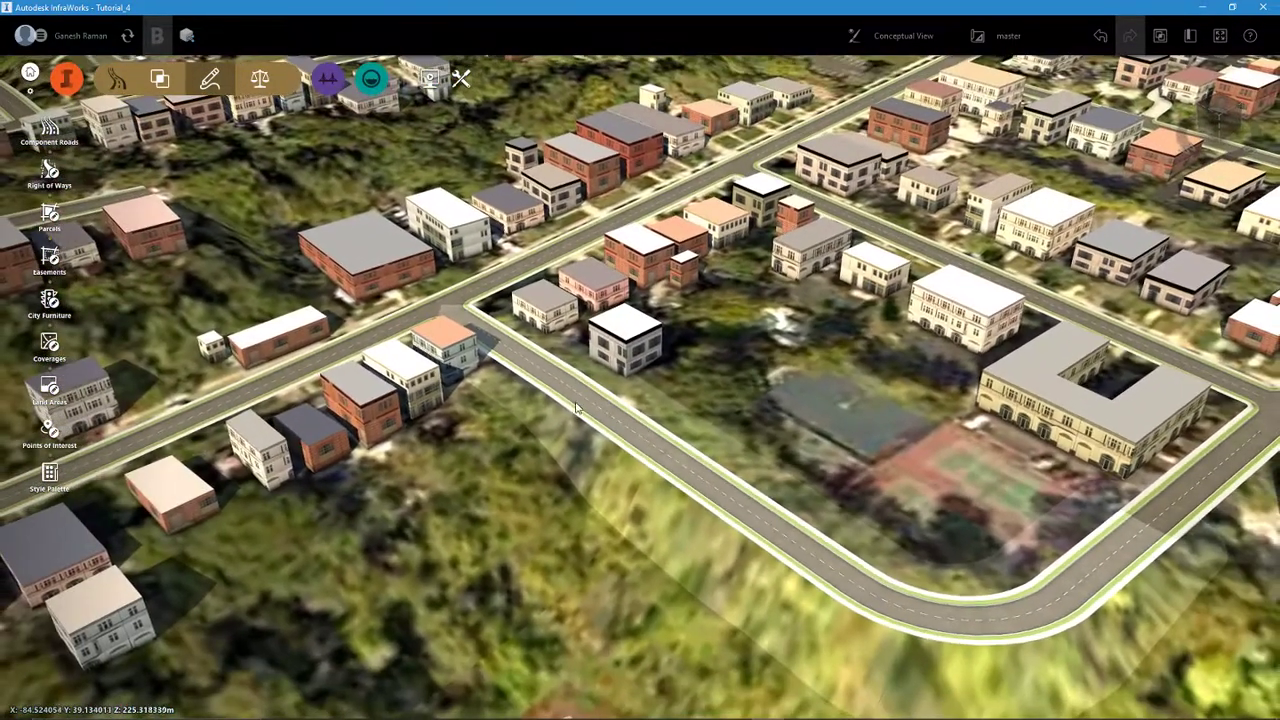
{"action": "scroll", "coordinate": [543, 360], "scroll_direction": "up", "scroll_amount": 6}
{"action": "left_click", "coordinate": [543, 360]}
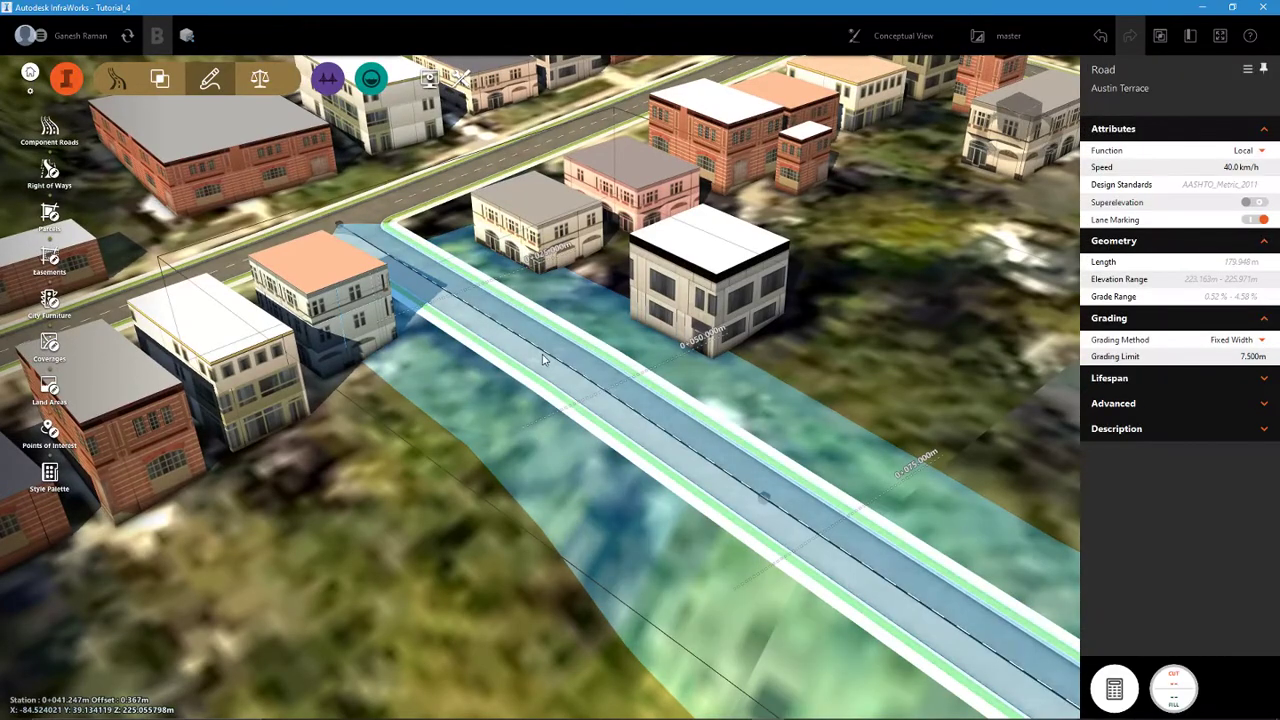
- Select Joselin Avenue and the extended Austin Terrace in turn to compare their extents and road properties
{"action": "scroll", "coordinate": [543, 360], "scroll_direction": "down", "scroll_amount": 5}
{"action": "key", "text": "Escape"}
{"action": "scroll", "coordinate": [704, 417], "scroll_direction": "down", "scroll_amount": 2}
{"action": "middle_click_drag", "start_coordinate": [820, 446], "coordinate": [845, 437]}
{"action": "left_click", "coordinate": [845, 437]}
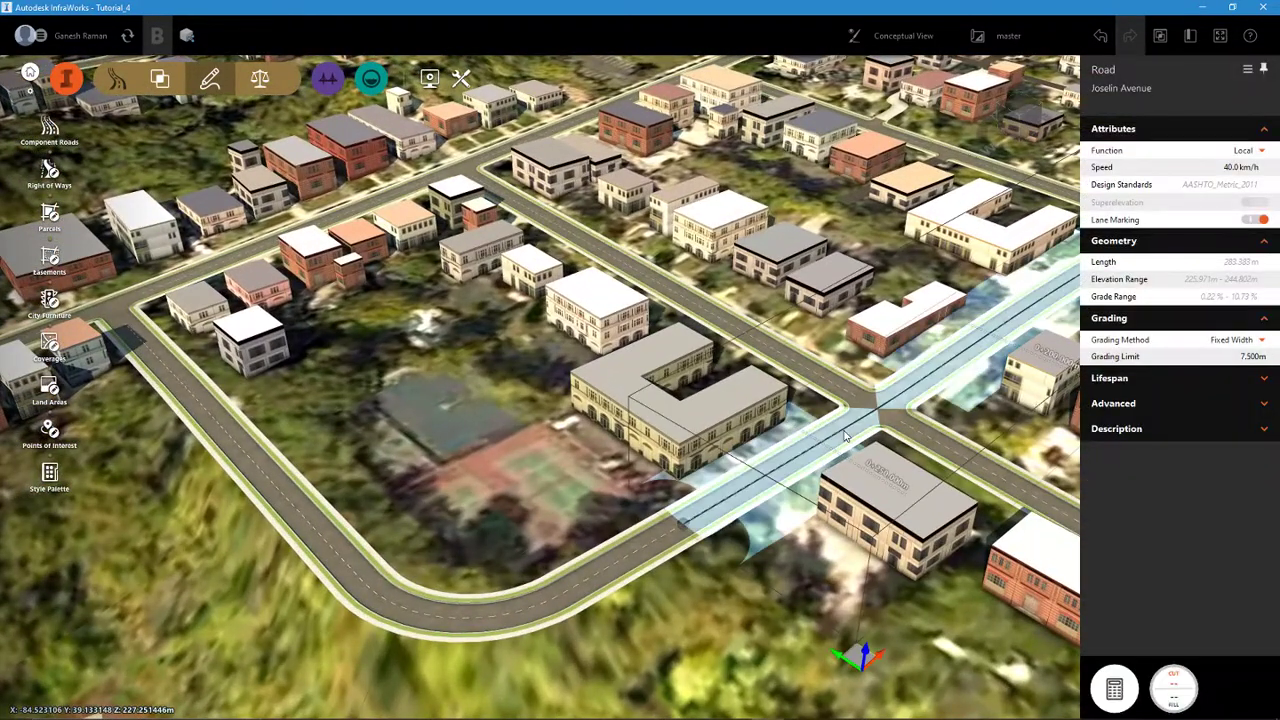
{"action": "left_click", "coordinate": [529, 612]}
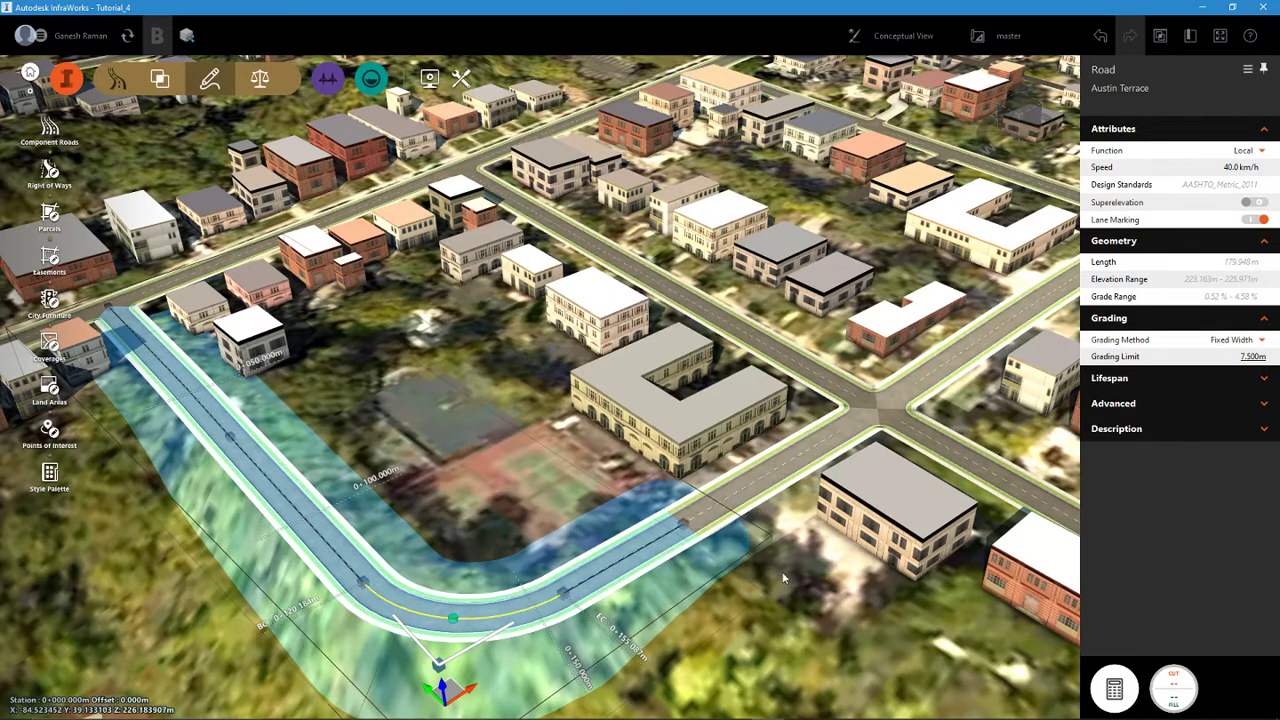
- Examine the new bend and the joint between the two roads, checking the Joselin Avenue section beyond it
{"action": "left_click", "coordinate": [820, 625]}
{"action": "scroll", "coordinate": [682, 528], "scroll_direction": "up", "scroll_amount": 7}
{"action": "scroll", "coordinate": [658, 528], "scroll_direction": "down", "scroll_amount": 8}
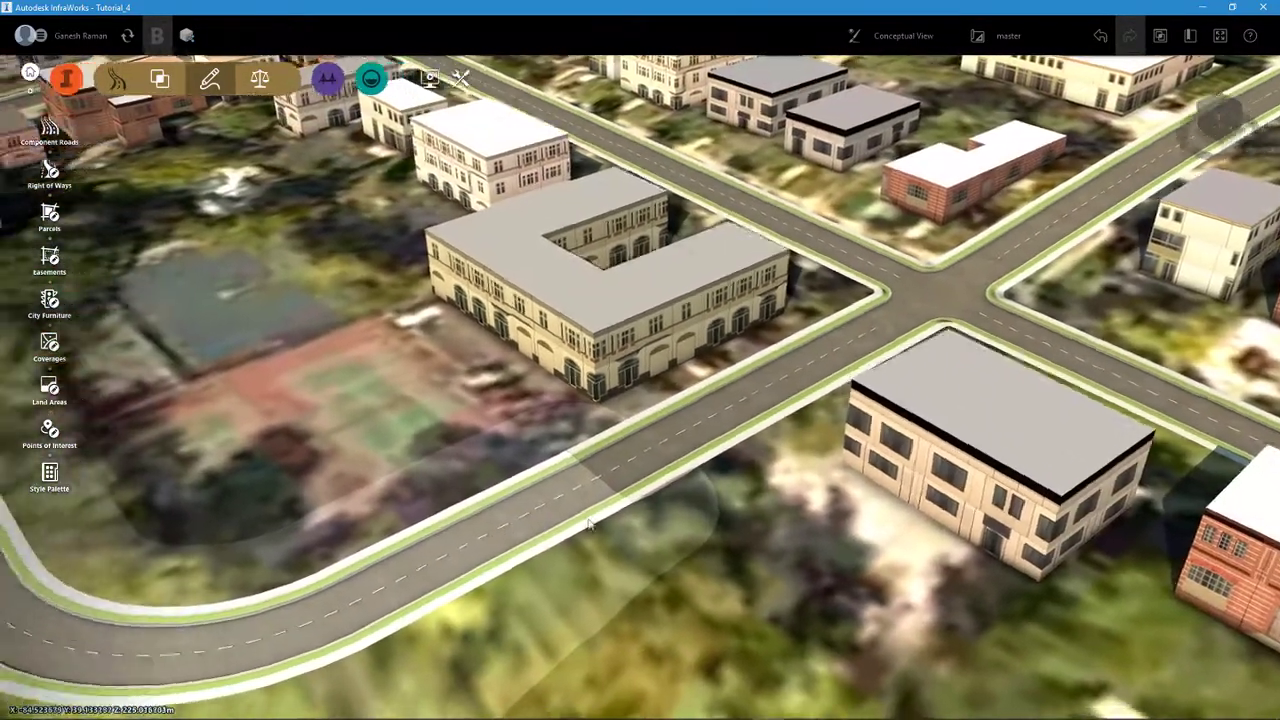
{"action": "middle_click_drag", "start_coordinate": [120, 546], "coordinate": [594, 508]}
{"action": "scroll", "coordinate": [446, 491], "scroll_direction": "up", "scroll_amount": 3}
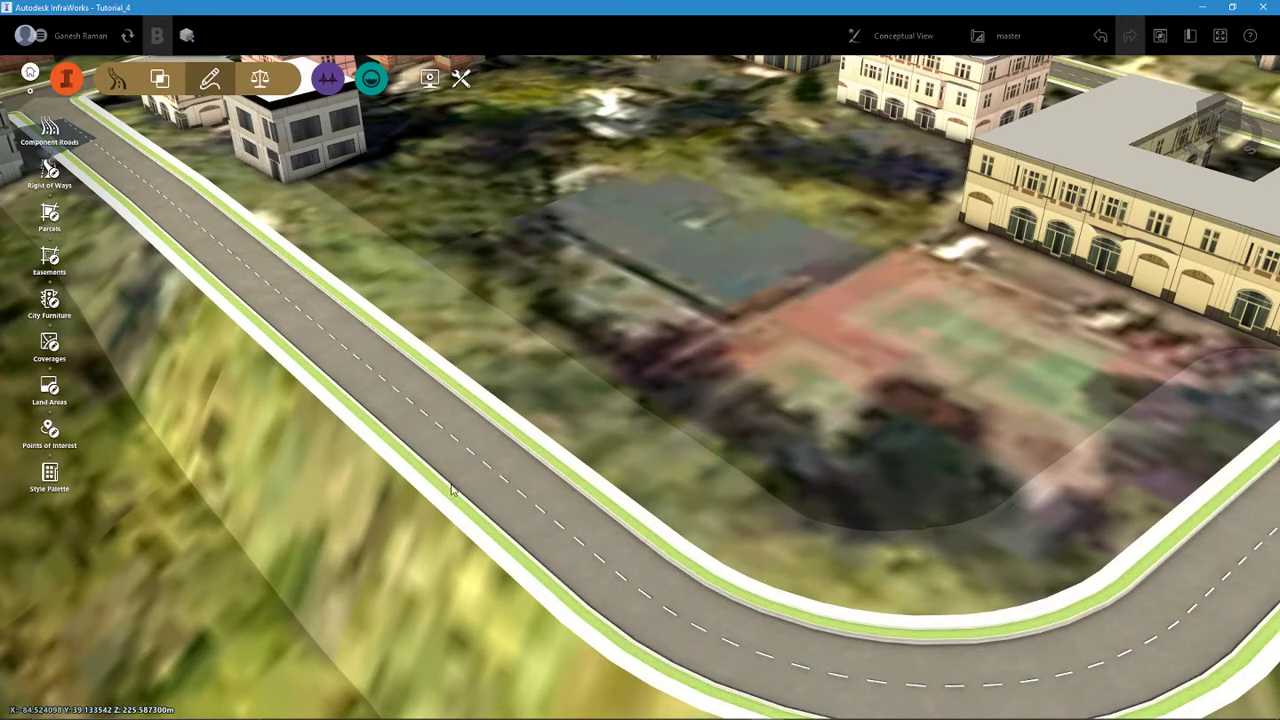
{"action": "scroll", "coordinate": [461, 462], "scroll_direction": "down", "scroll_amount": 6}
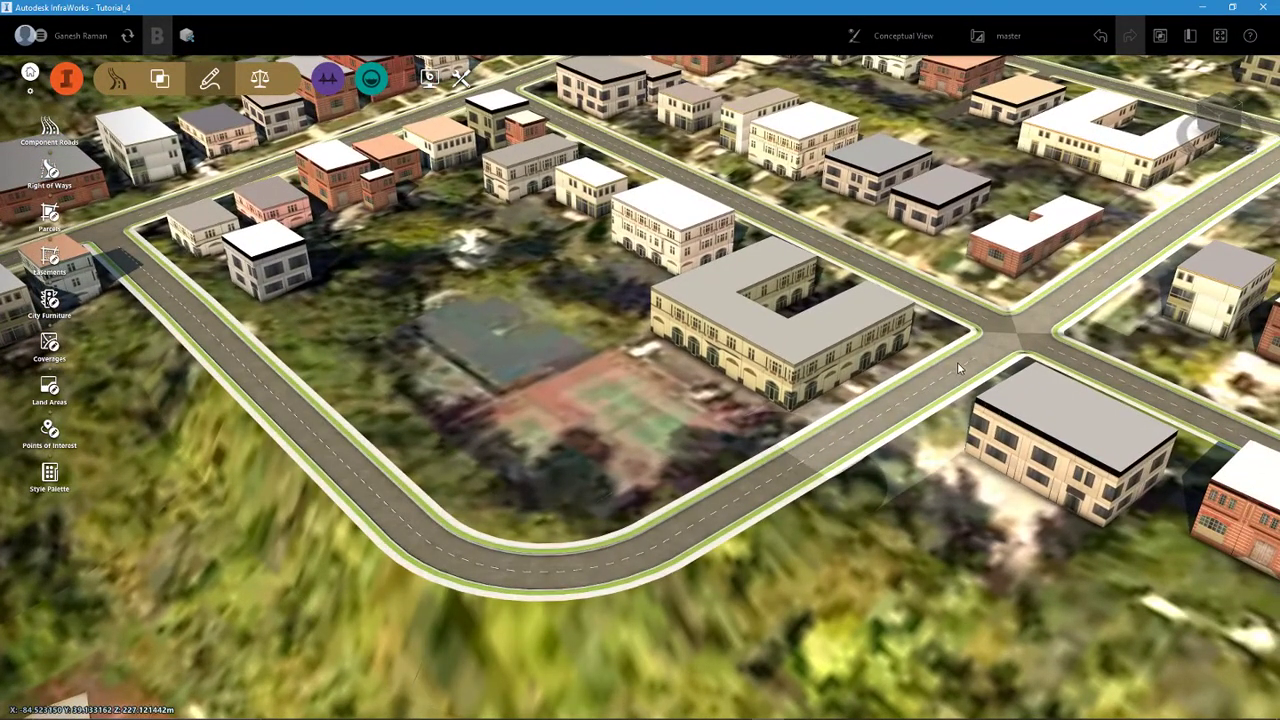
{"action": "left_click", "coordinate": [957, 365]}
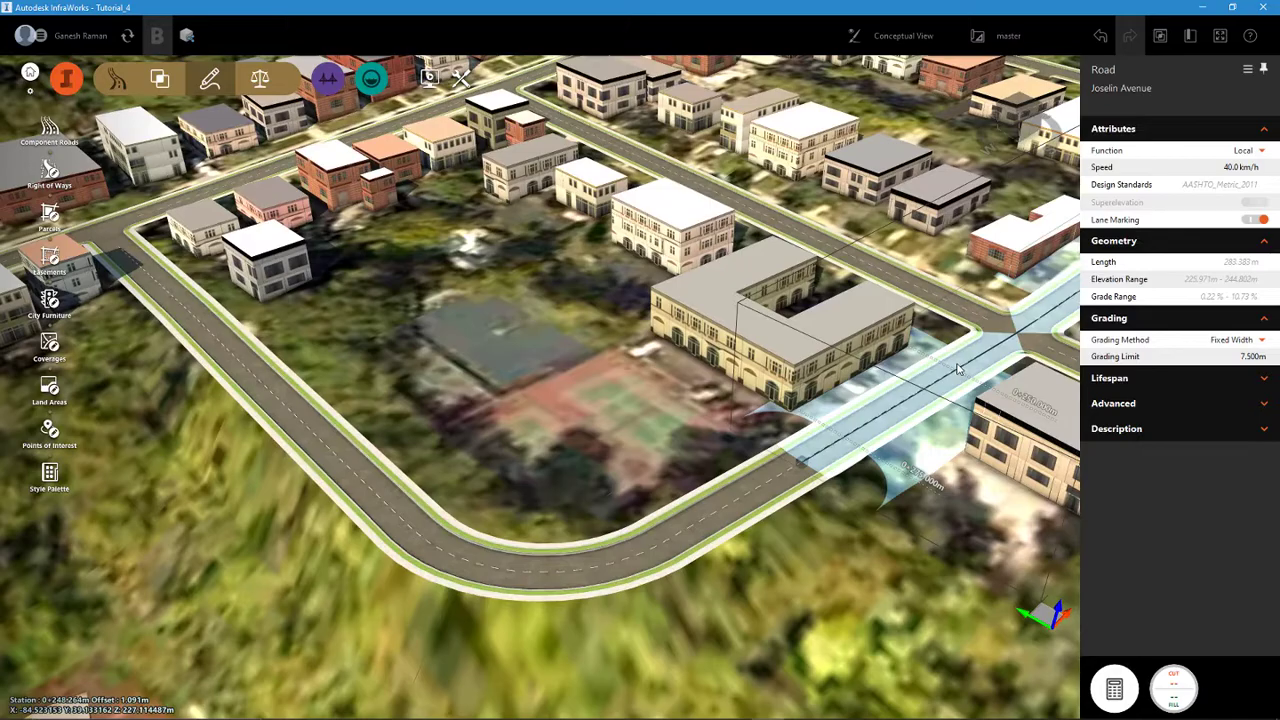
{"action": "key", "text": "Escape"}
{"action": "middle_click_drag", "start_coordinate": [694, 574], "coordinate": [994, 686]}
{"action": "scroll", "coordinate": [698, 568], "scroll_direction": "up", "scroll_amount": 5}
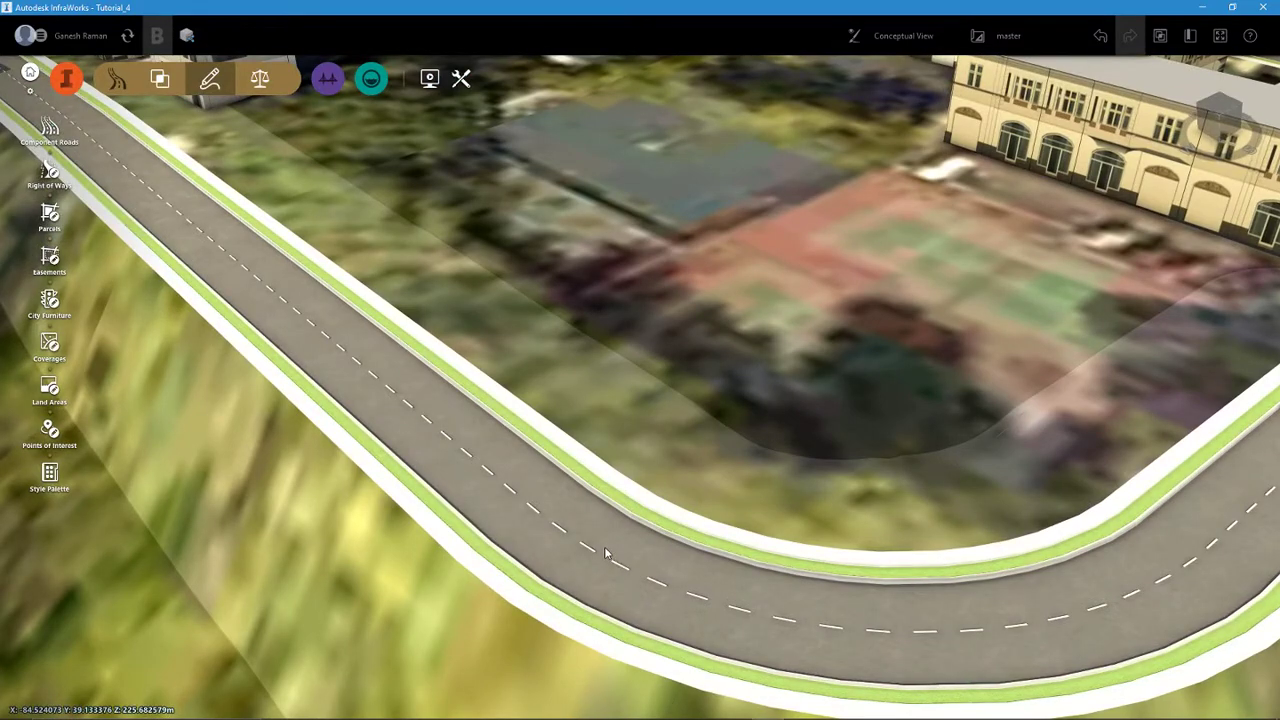
- Turn off lane marking for Austin Terrace and regenerate the scene
{"action": "left_click", "coordinate": [605, 553]}
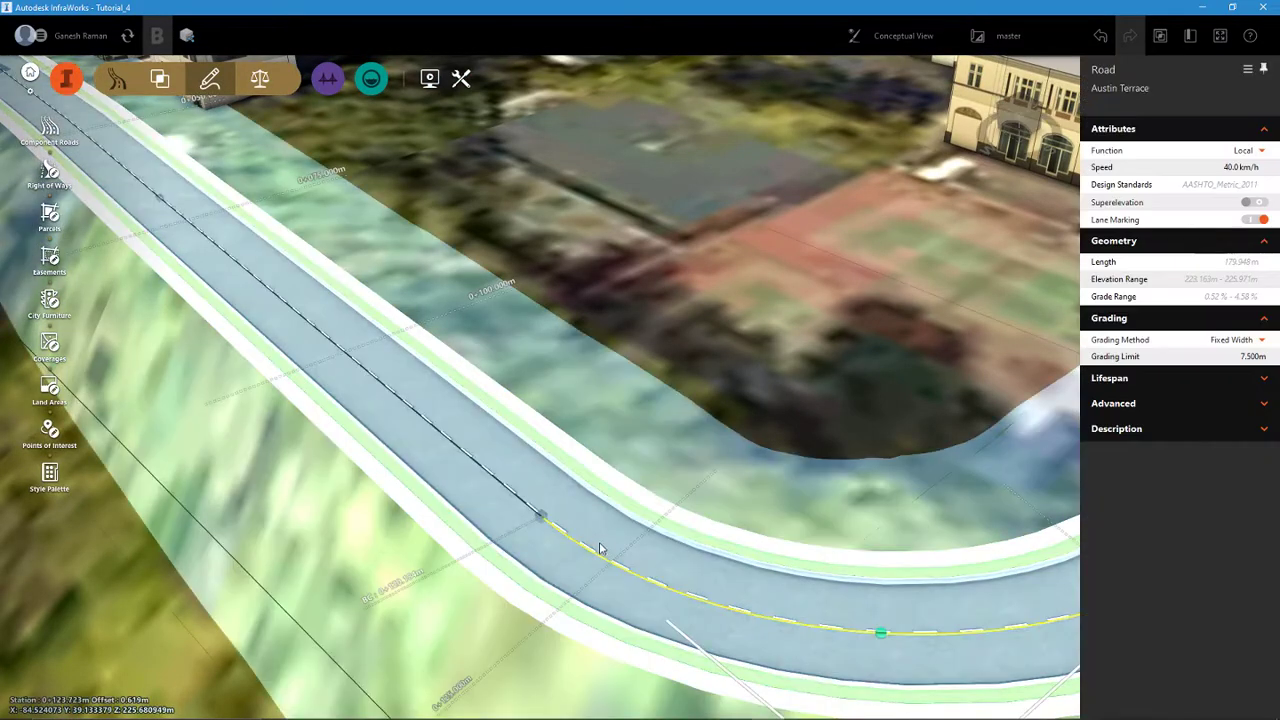
{"action": "scroll", "coordinate": [603, 545], "scroll_direction": "down", "scroll_amount": 3}
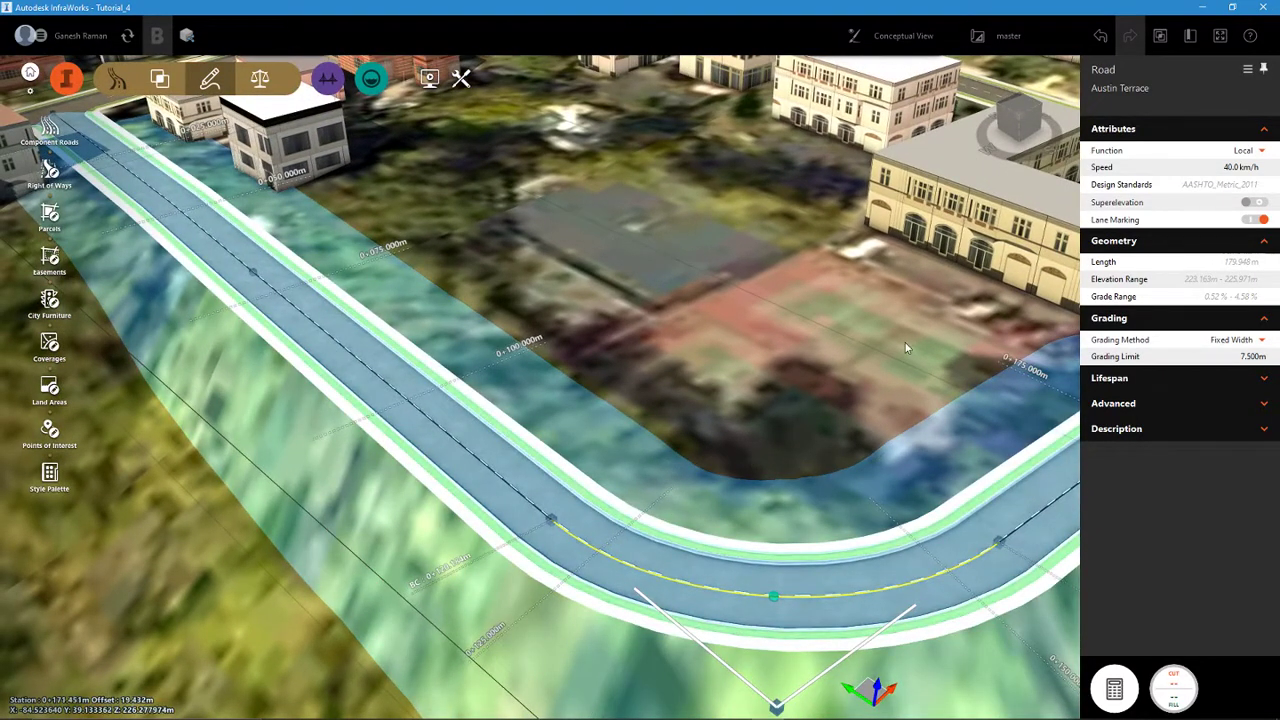
{"action": "middle_click_drag", "start_coordinate": [910, 342], "coordinate": [716, 350]}
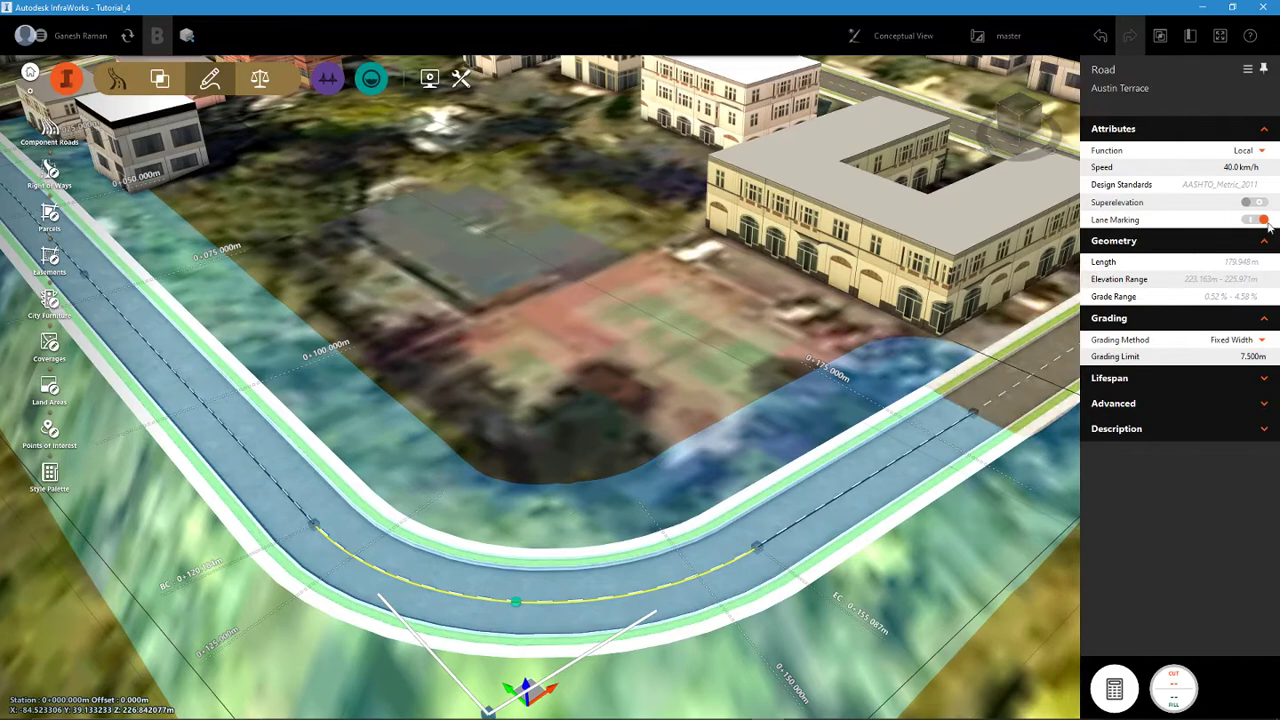
{"action": "left_click", "coordinate": [1257, 220]}
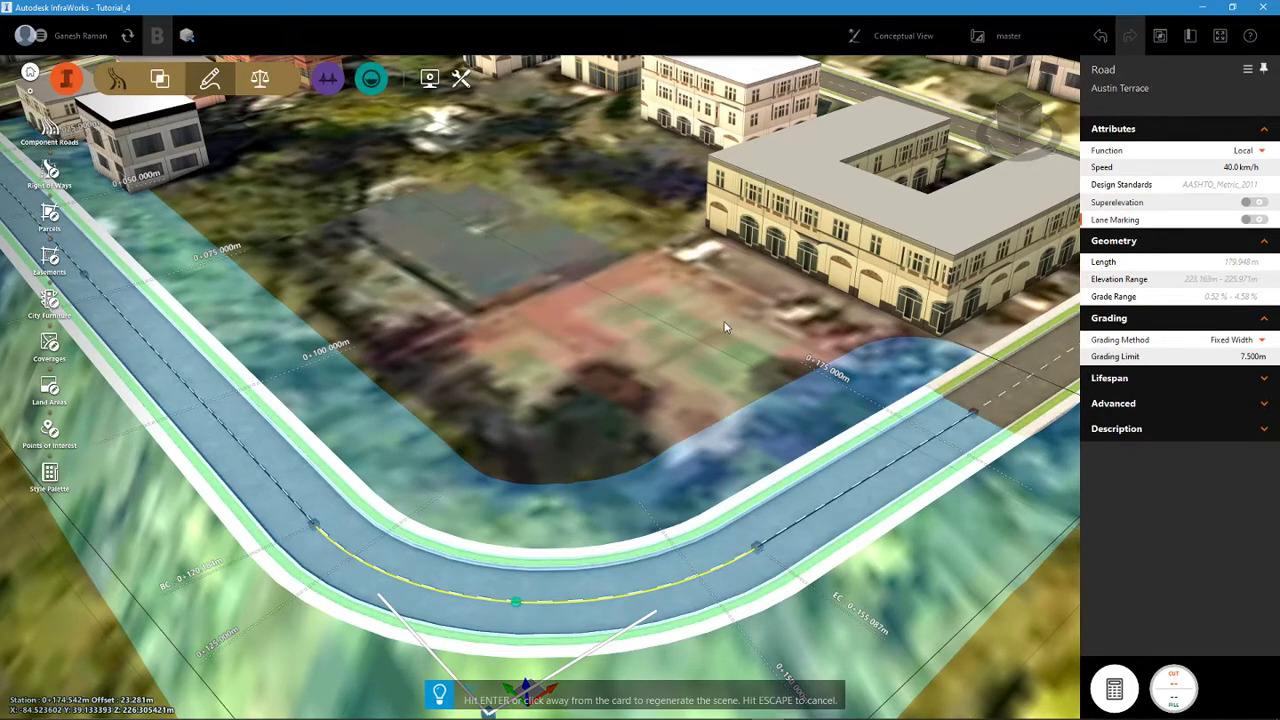
{"action": "key", "text": "Return"}
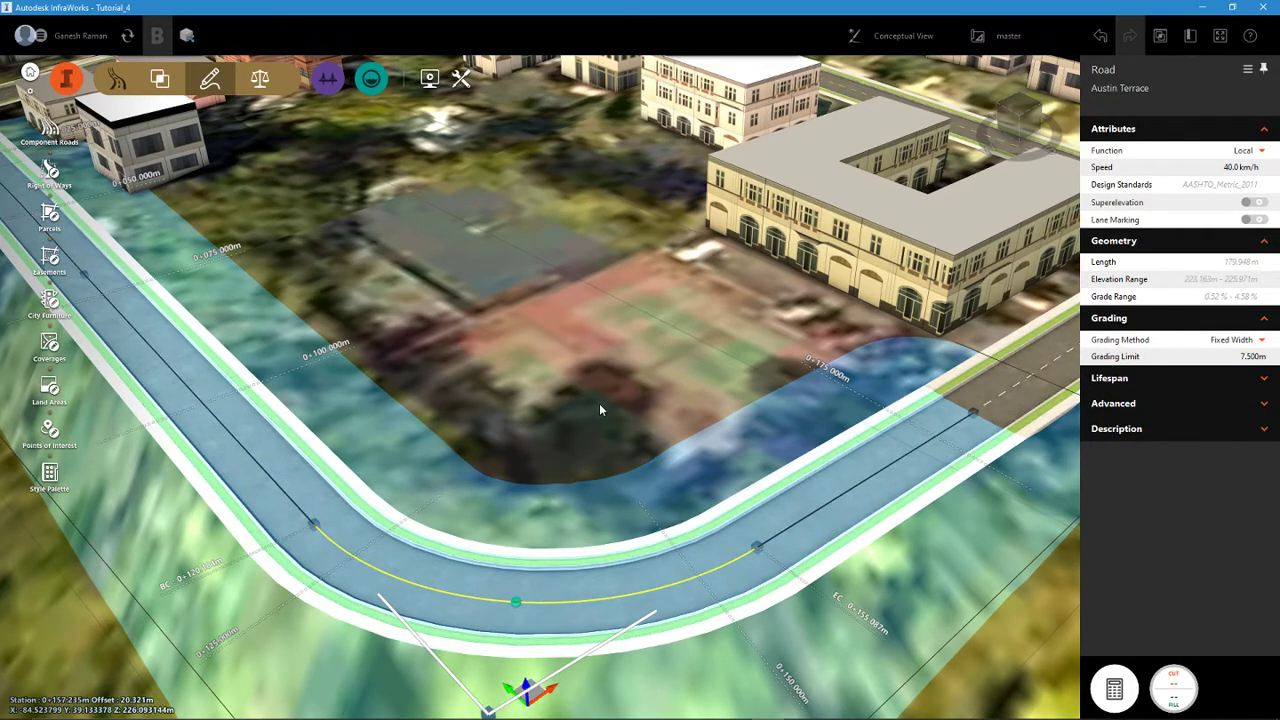
{"action": "key", "text": "Escape"}
{"action": "scroll", "coordinate": [632, 611], "scroll_direction": "down", "scroll_amount": 2}
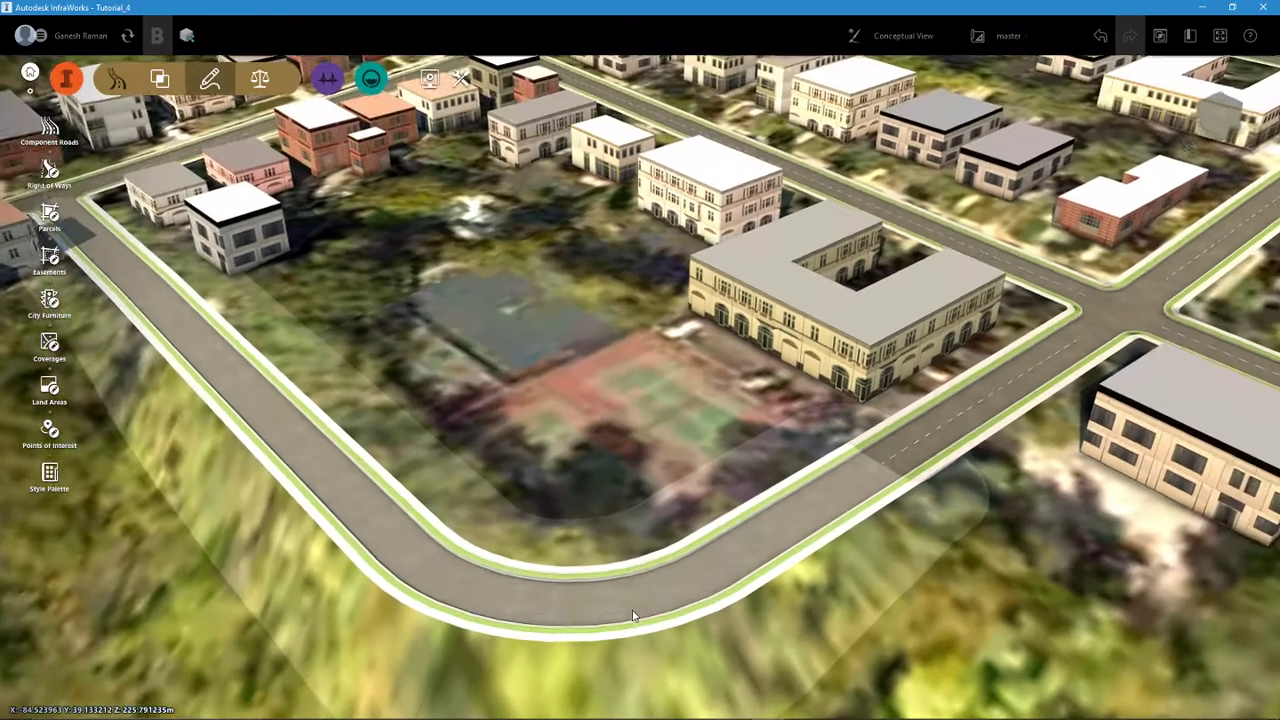
- Turn lane marking back on for Austin Terrace, regenerate the scene and deselect the road
{"action": "scroll", "coordinate": [632, 617], "scroll_direction": "down", "scroll_amount": 2}
{"action": "left_click", "coordinate": [517, 597]}
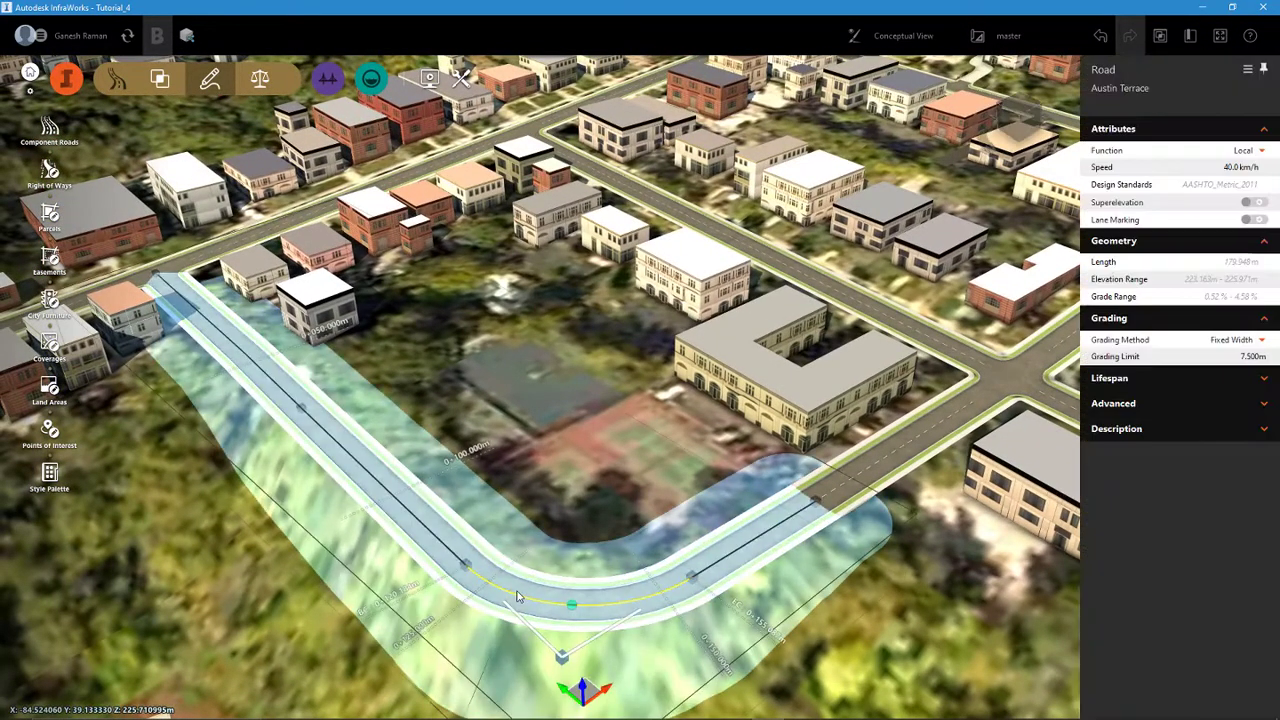
{"action": "left_click", "coordinate": [1258, 220]}
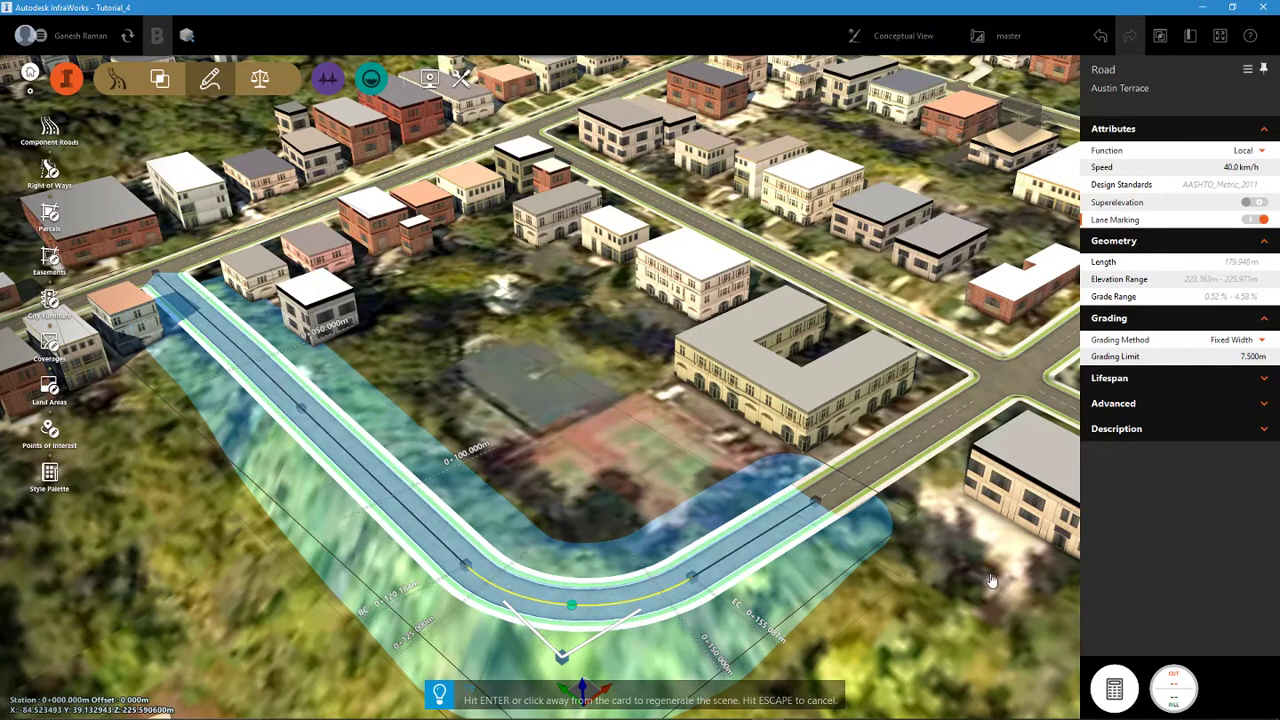
{"action": "left_click", "coordinate": [887, 610]}
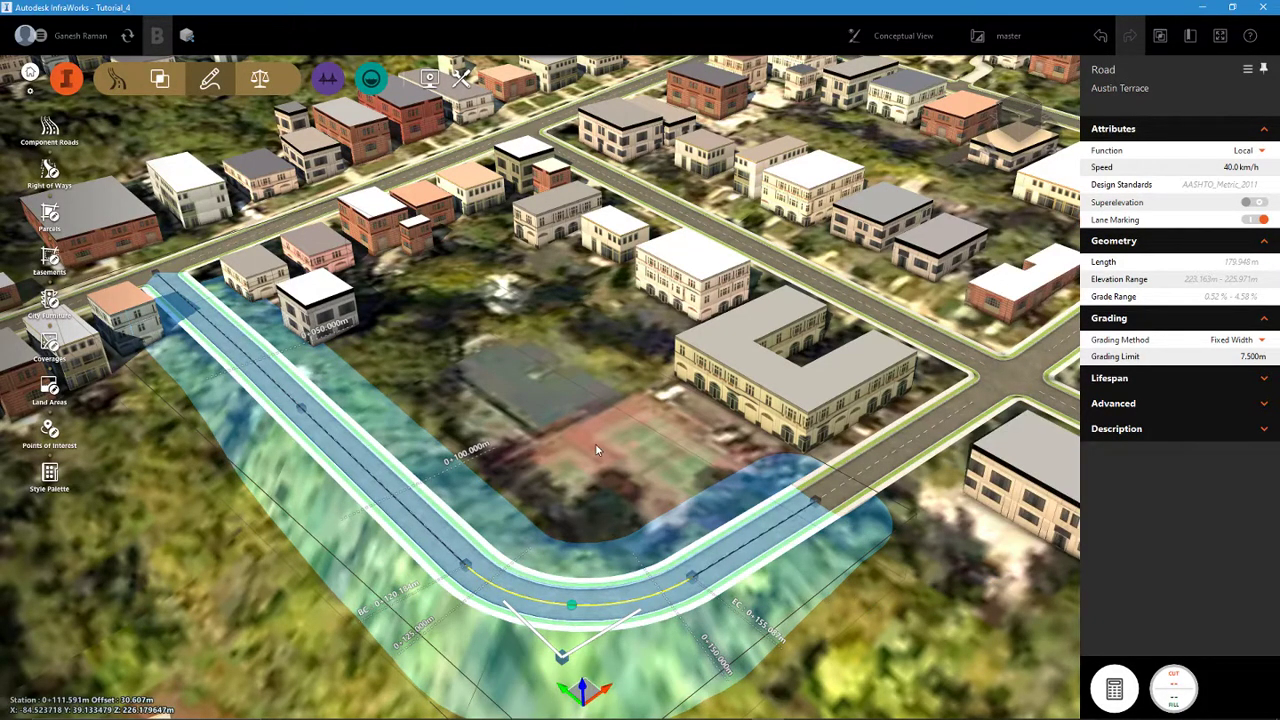
{"action": "key", "text": "Escape"}
- Examine the completed connection between Austin Terrace and Joselin Avenue from several angles and within the surrounding street network
{"action": "middle_click_drag", "start_coordinate": [598, 480], "coordinate": [715, 456]}
{"action": "left_click_drag", "start_coordinate": [715, 457], "coordinate": [775, 484]}
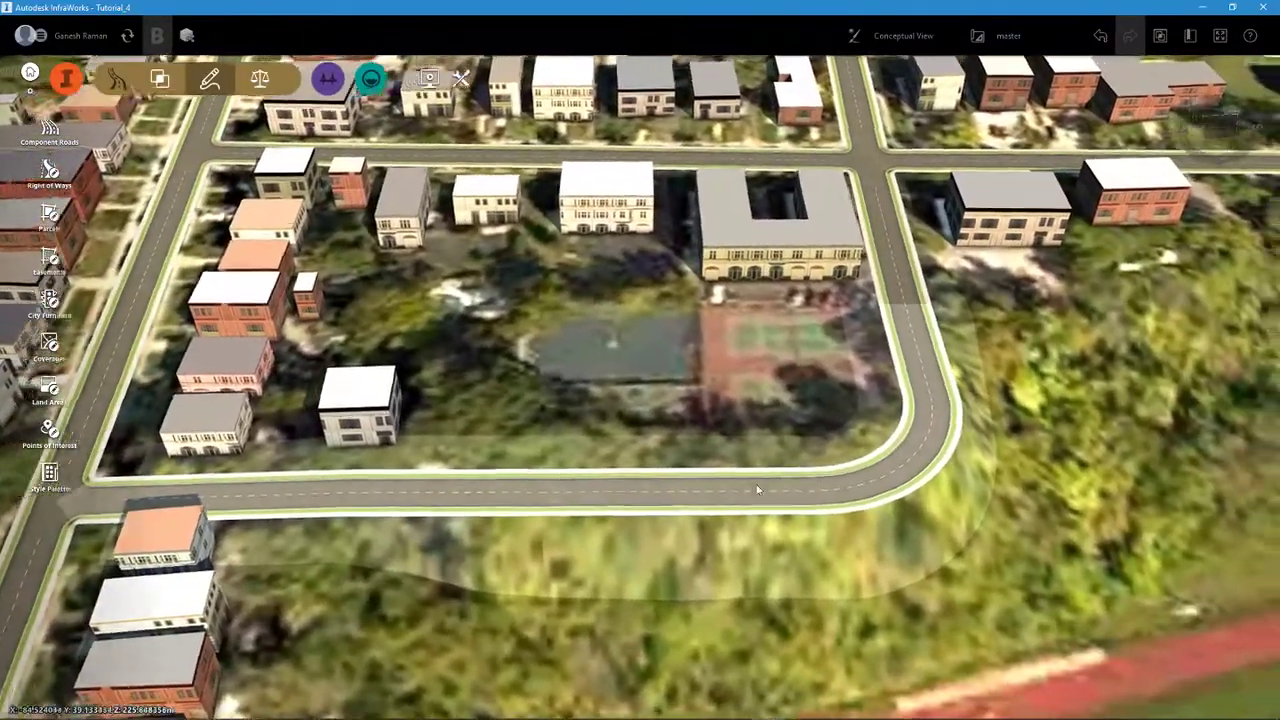
{"action": "middle_click_drag", "start_coordinate": [775, 484], "coordinate": [636, 486]}
{"action": "left_click_drag", "start_coordinate": [636, 486], "coordinate": [677, 488]}
{"action": "middle_click_drag", "start_coordinate": [580, 428], "coordinate": [632, 505]}
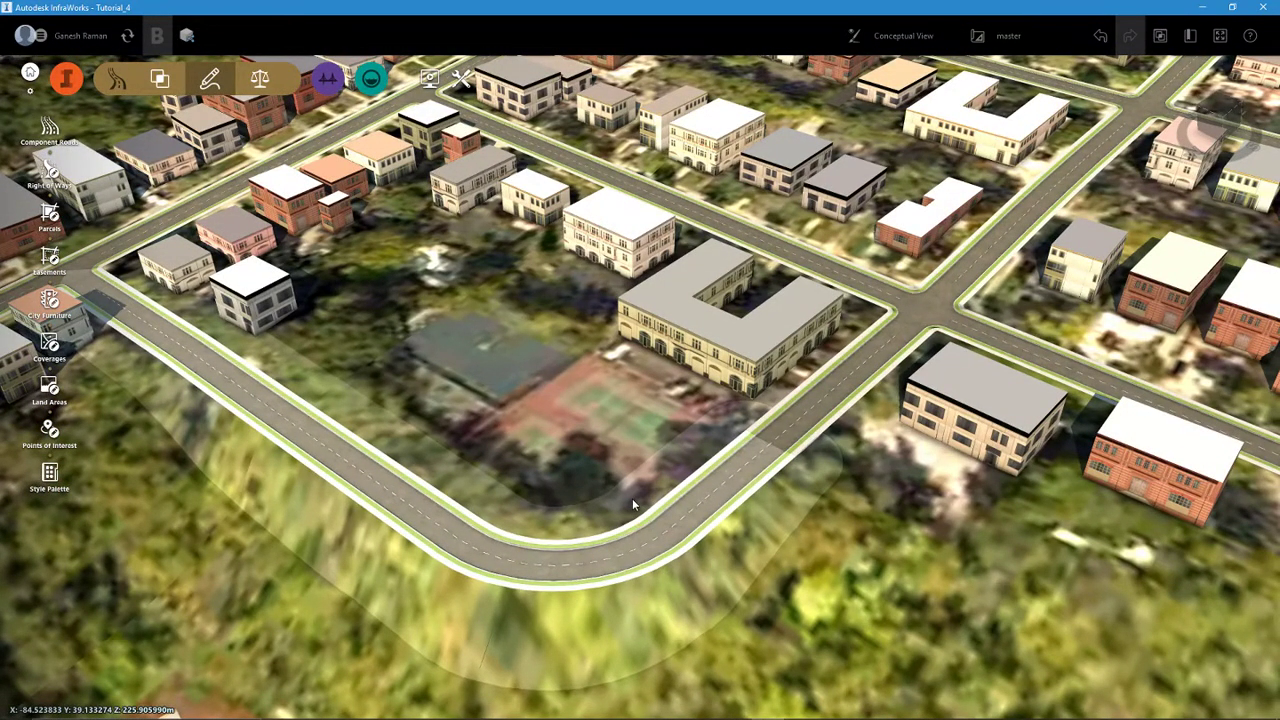
{"action": "scroll", "coordinate": [632, 505], "scroll_direction": "down", "scroll_amount": 3}
{"action": "middle_click_drag", "start_coordinate": [636, 504], "coordinate": [740, 550]}
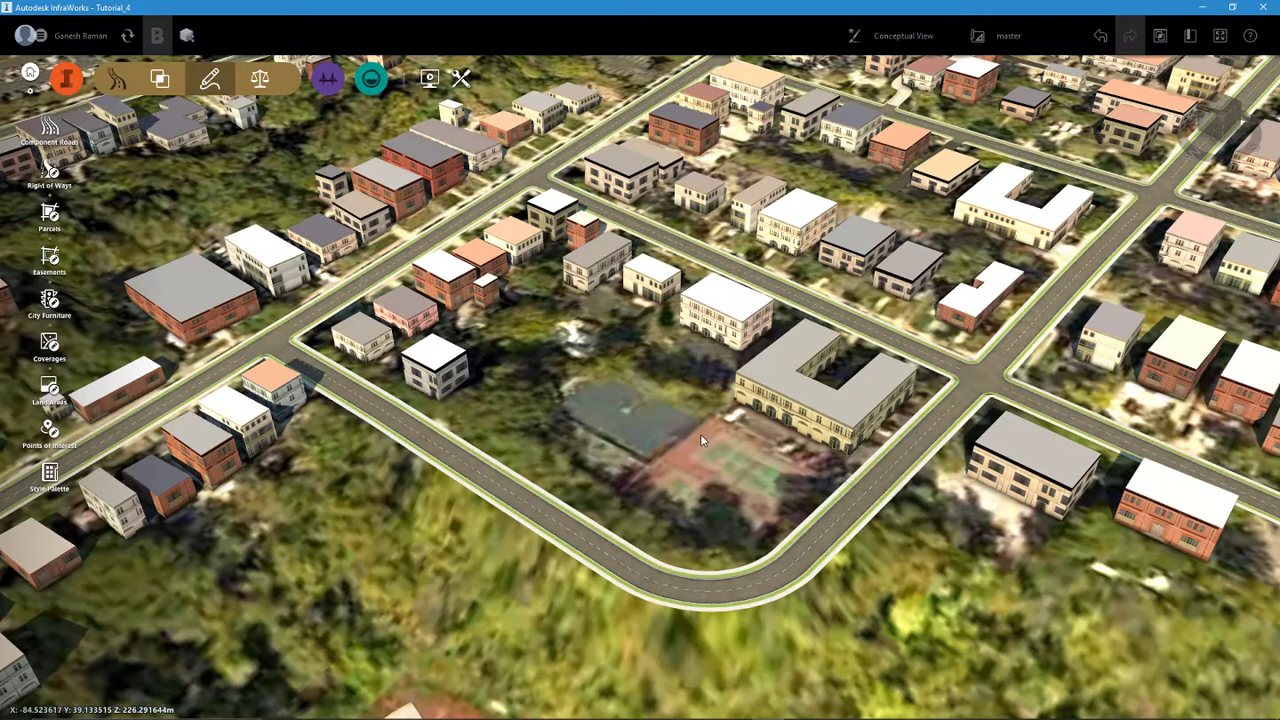
{"action": "mouse_move", "coordinate": [834, 718]}
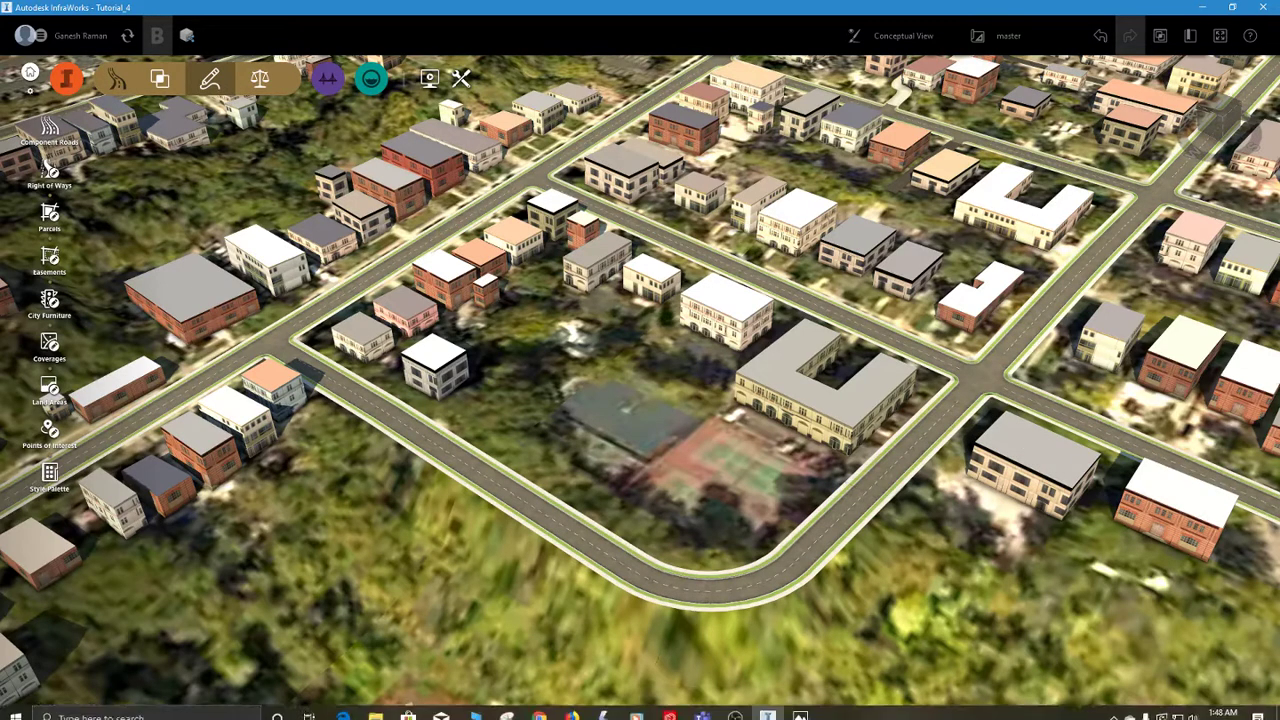